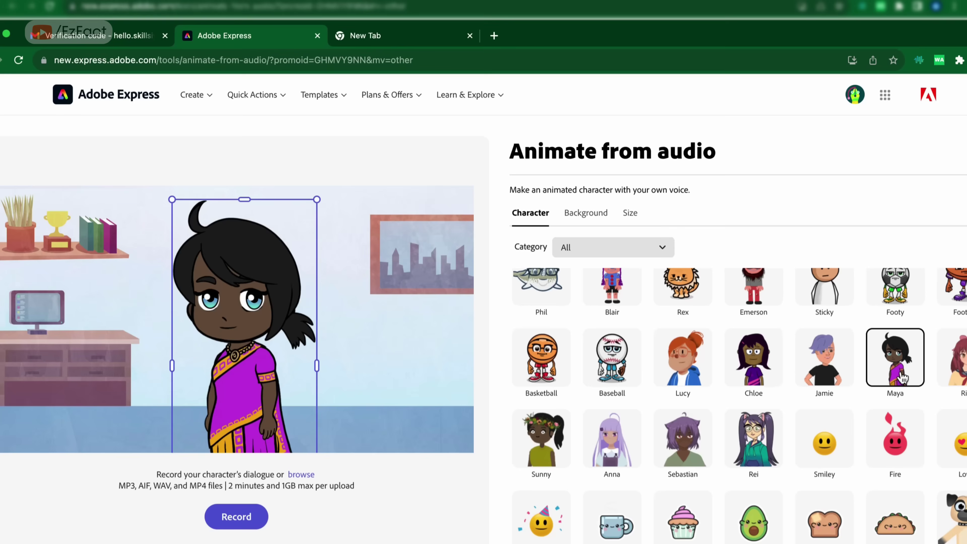
# - Shrink and reposition the Maya character so her whole figure fits the scene, and load 1.mp3 from AI Voice as her dialogue
pyautogui.moveTo(317, 199); pyautogui.dragTo(302, 231)
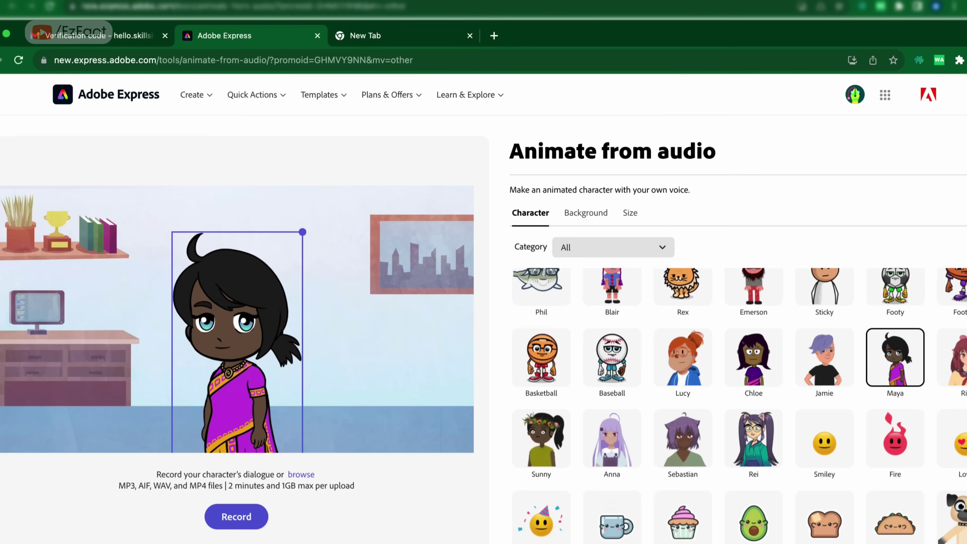
pyautogui.moveTo(237, 343); pyautogui.dragTo(217, 308)
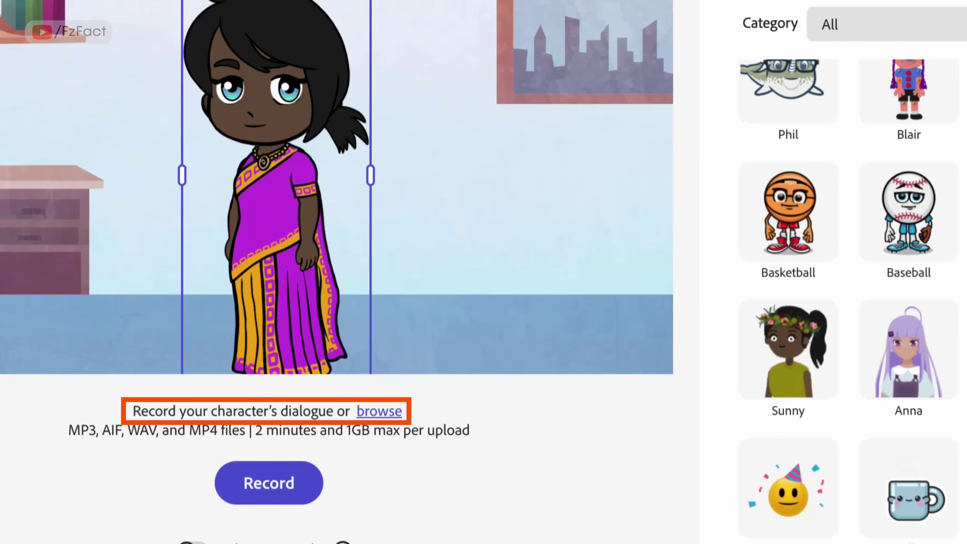
pyautogui.click(392, 410)
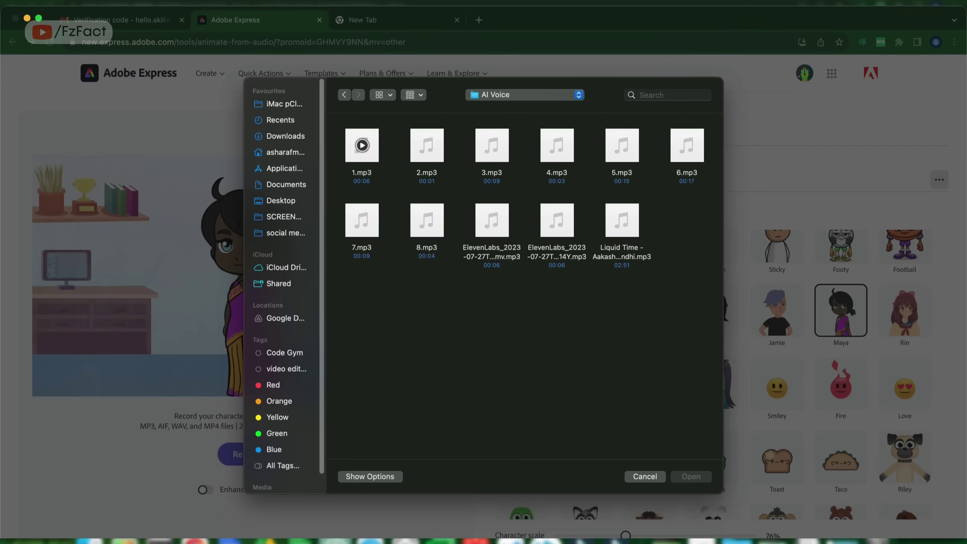
pyautogui.click(362, 145)
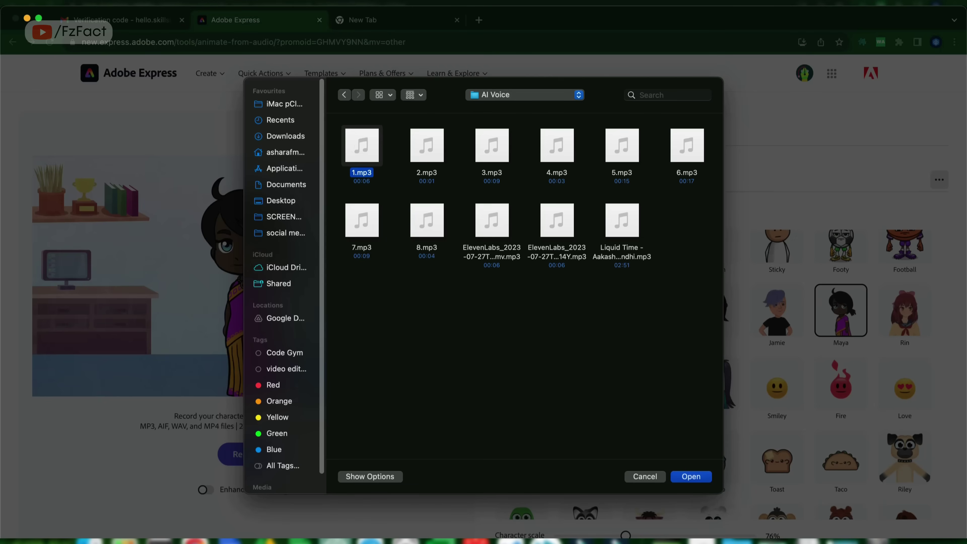
pyautogui.doubleClick(364, 150)
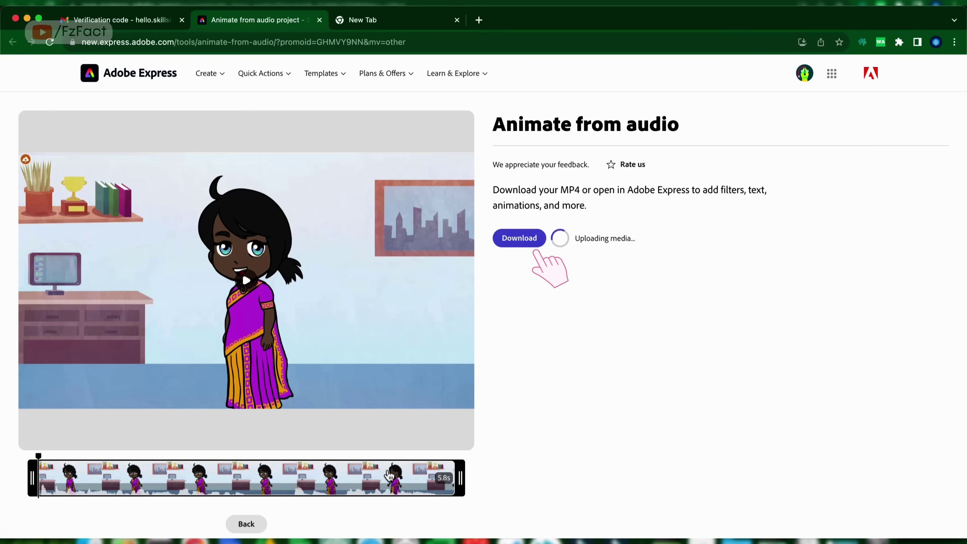
# - Download the Maya animation and copy 1 (1).mp4 from Downloads into the Cartoon Animation folder
pyautogui.click(530, 238)
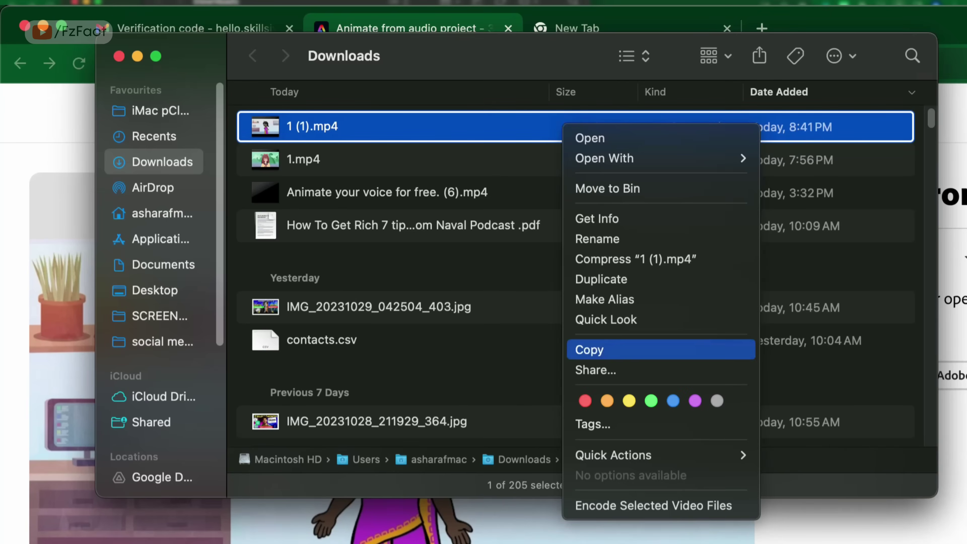
pyautogui.click(582, 349)
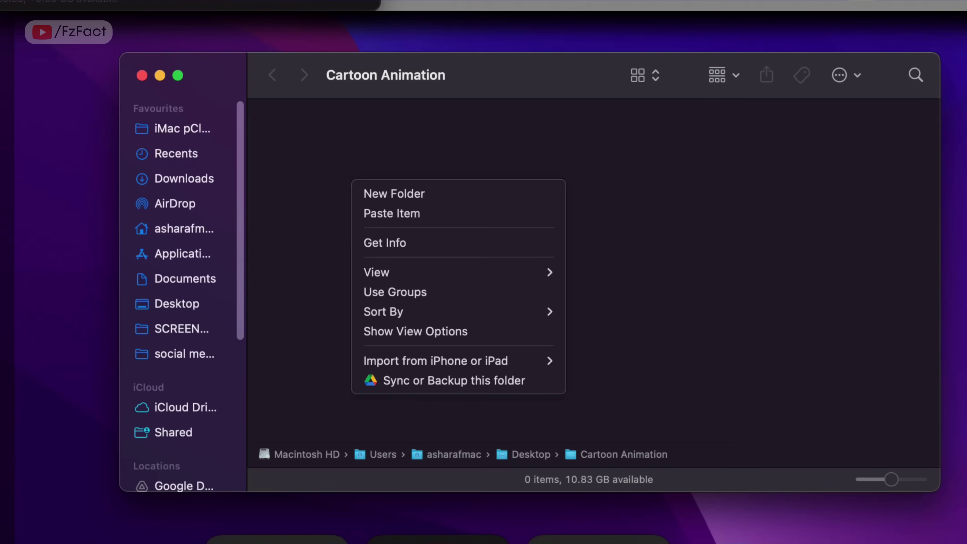
pyautogui.click(419, 213)
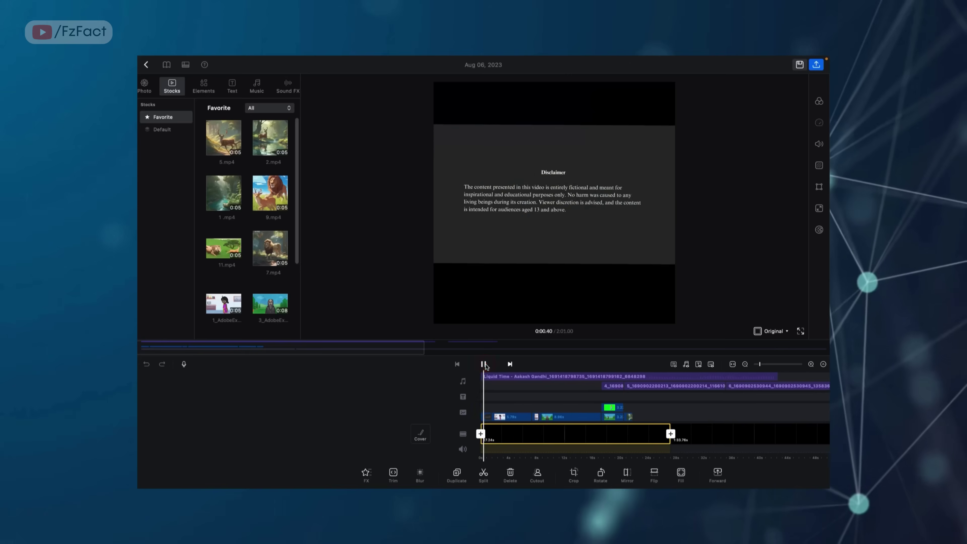
# - Switch to the VN project and preview the opening disclaimer and Maya's clip
pyautogui.hscroll(5, 516, 396)
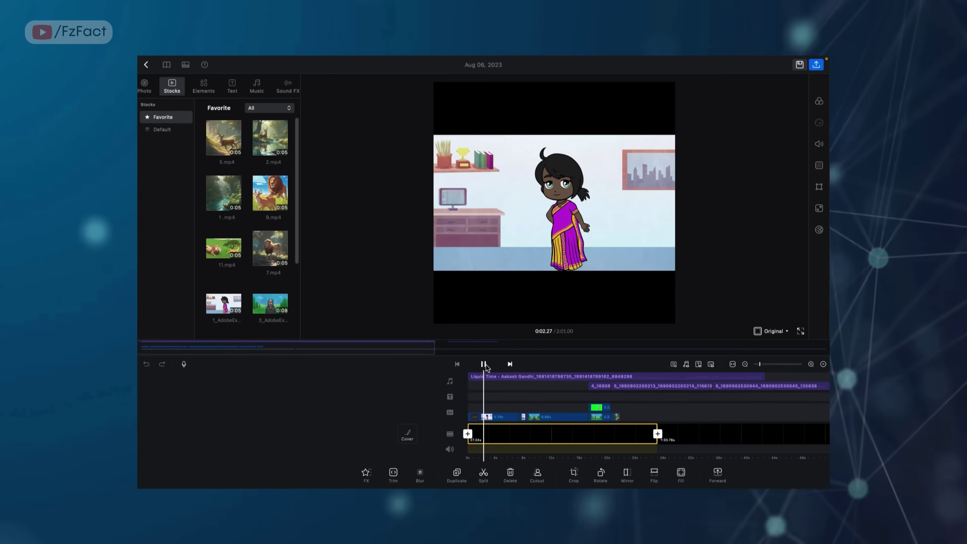
pyautogui.hscroll(-10, 495, 396)
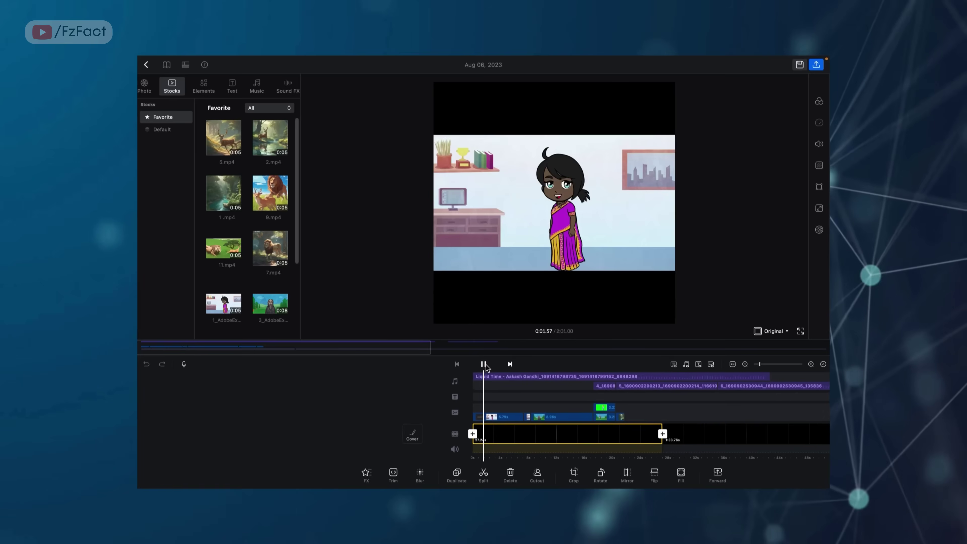
pyautogui.click(483, 364)
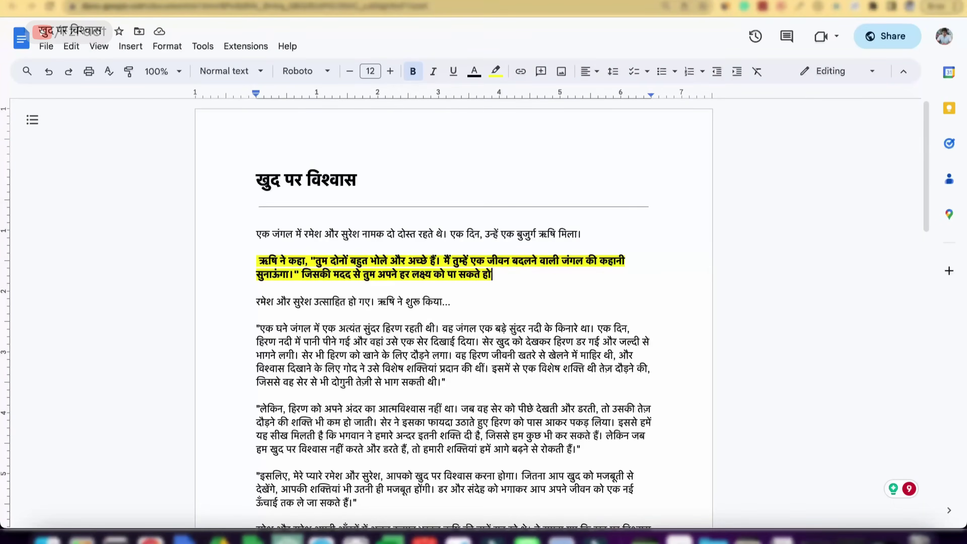
# - Review the sage's highlighted dialogue in the story document and its voice clip 3.mp3 in the AI Voice folder
pyautogui.moveTo(259, 261); pyautogui.dragTo(531, 261)
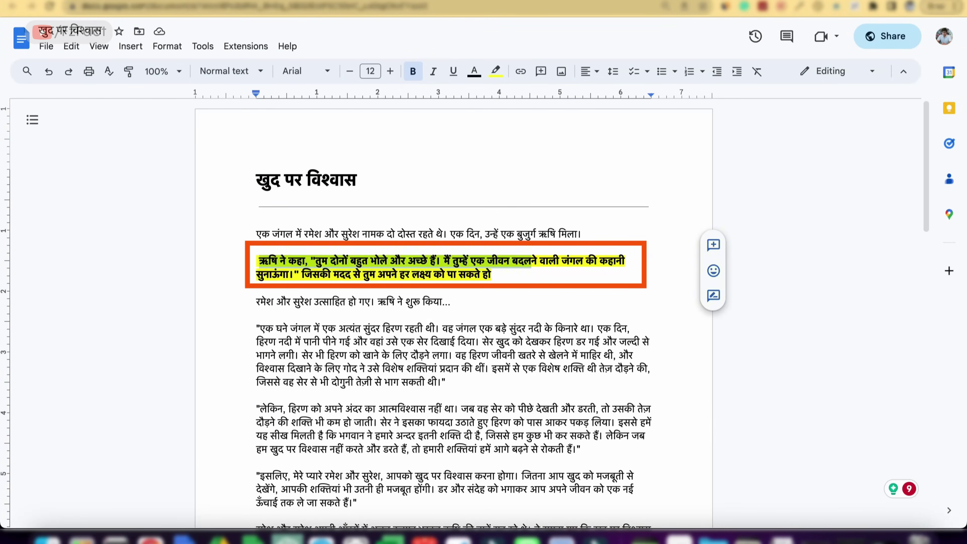
pyautogui.click(493, 274)
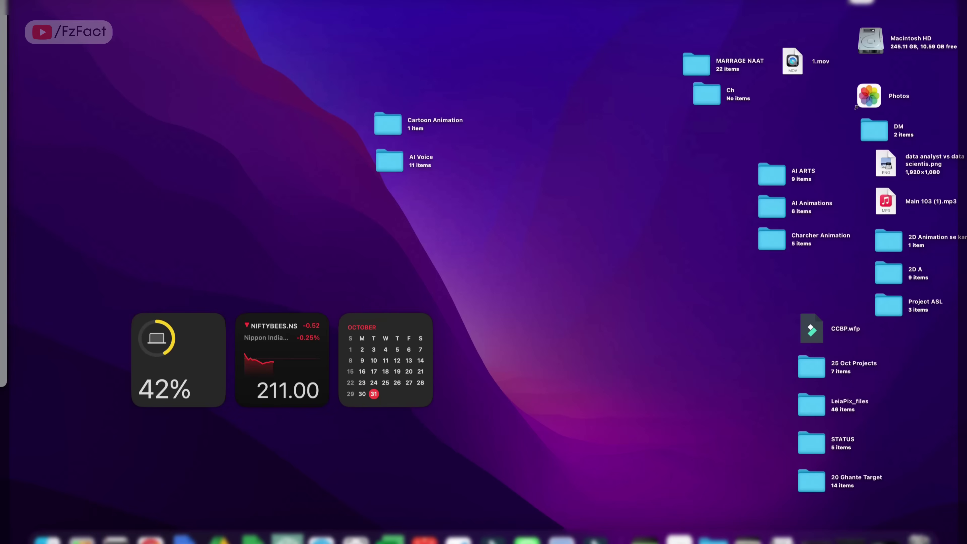
pyautogui.doubleClick(388, 162)
pyautogui.click(274, 88)
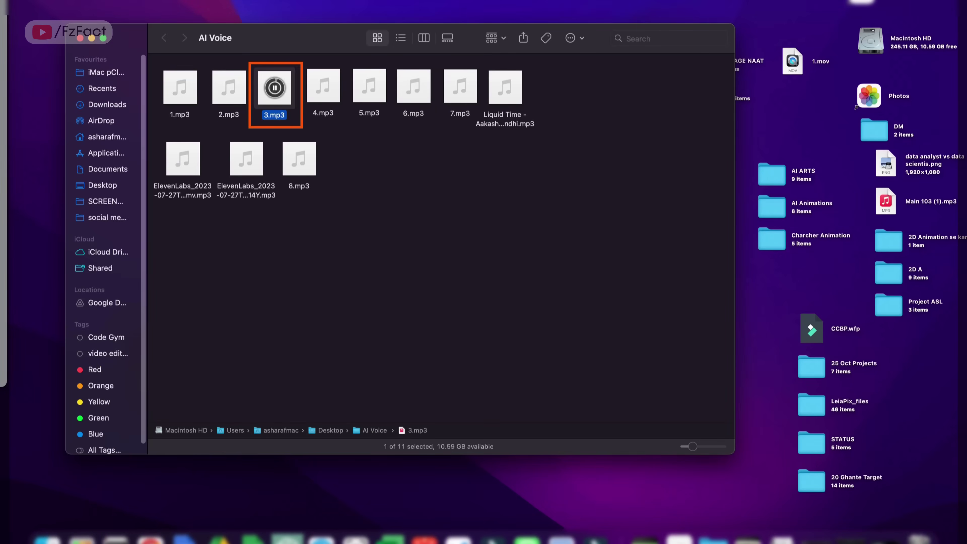
pyautogui.moveTo(258, 262); pyautogui.dragTo(531, 261)
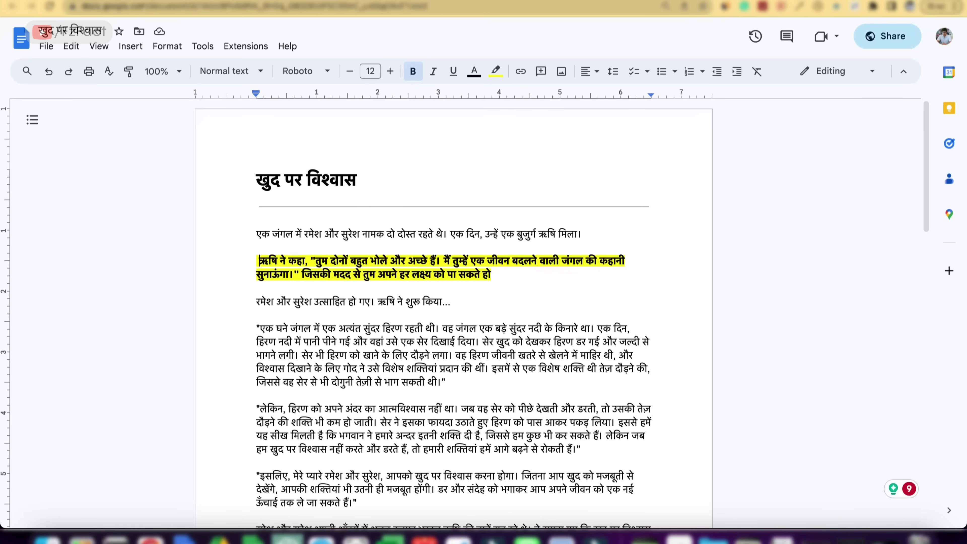
pyautogui.click(492, 274)
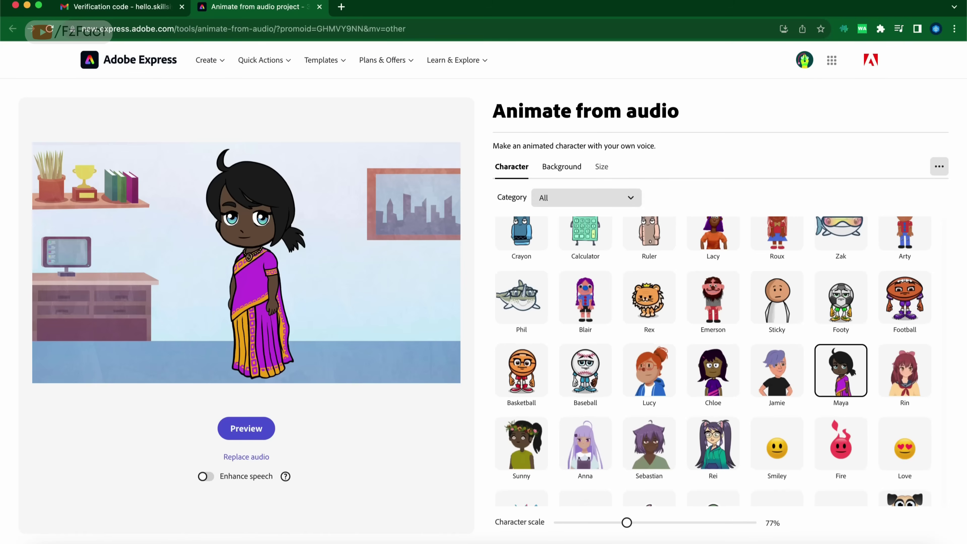
# - In Adobe Express, set the scene background to Summer Forest and the character to Rizzini
pyautogui.click(560, 166)
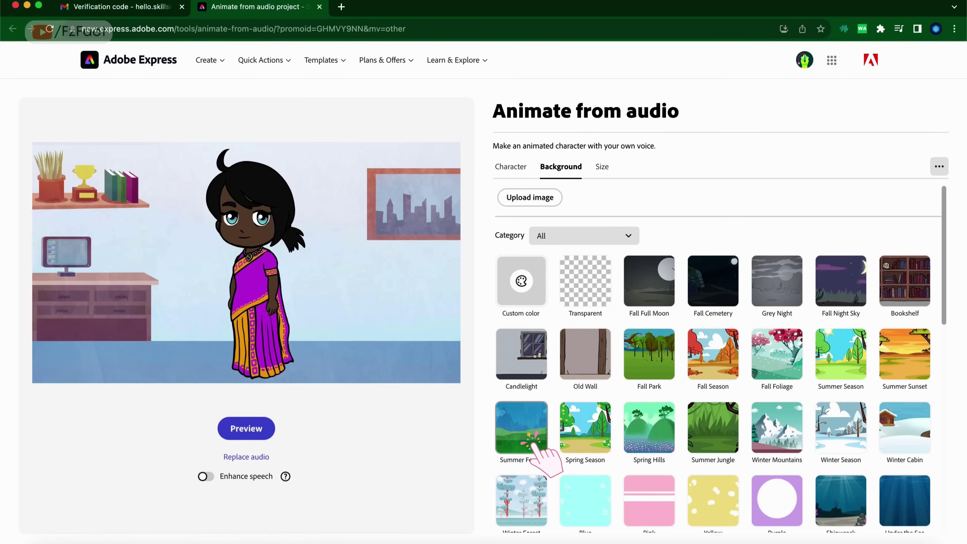
pyautogui.click(544, 453)
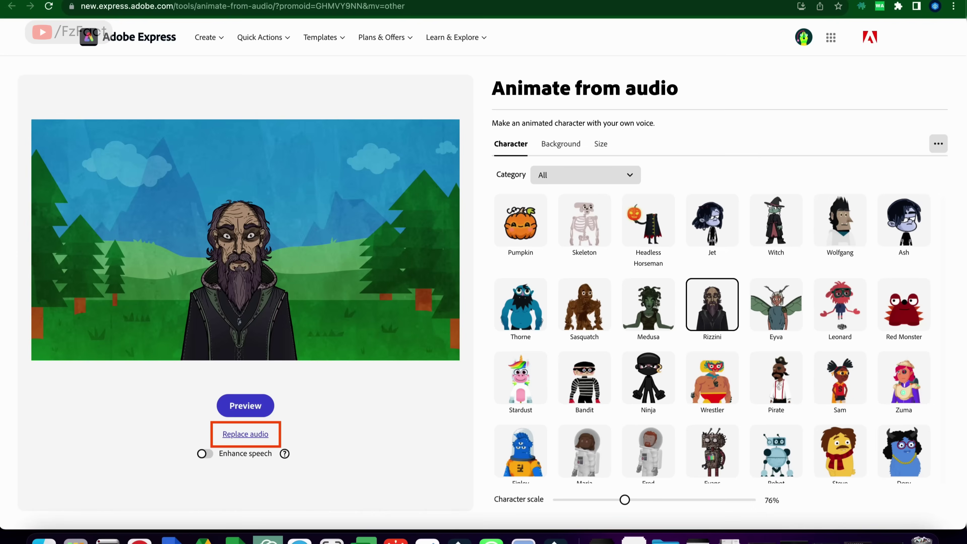
# - Replace Rizzini's audio with 2.mp3 from AI Voice and paste the finished video 2 (1).mp4 into the Cartoon Animation folder
pyautogui.click(246, 457)
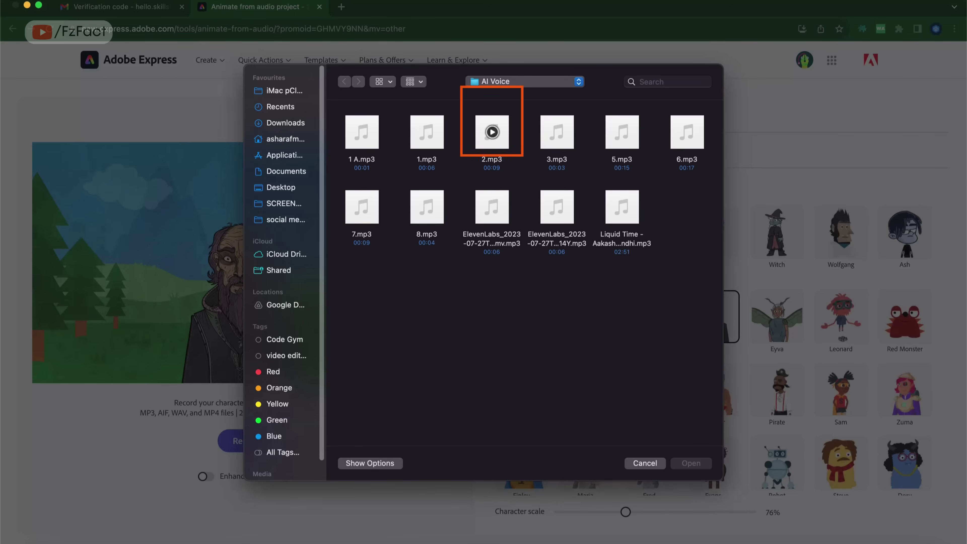
pyautogui.click(492, 132)
pyautogui.click(691, 463)
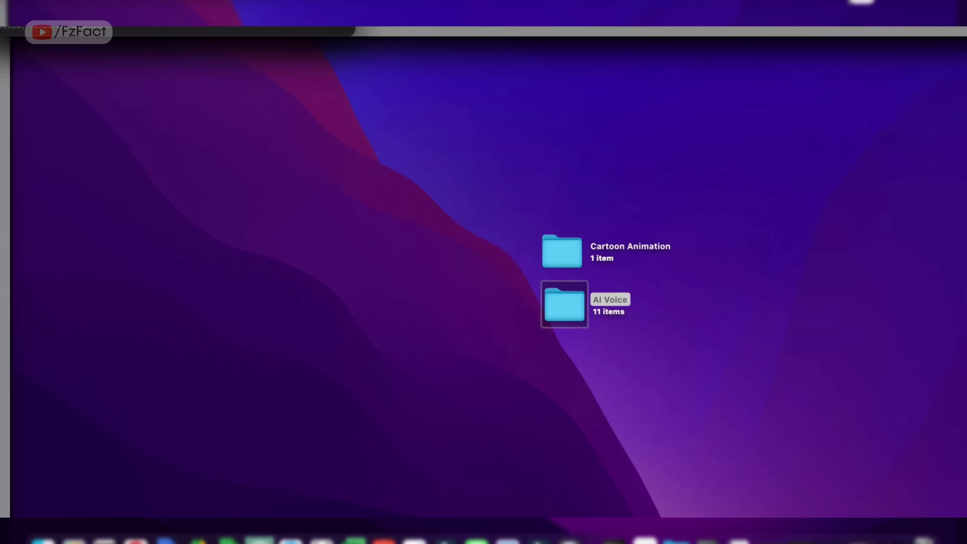
pyautogui.click(560, 248)
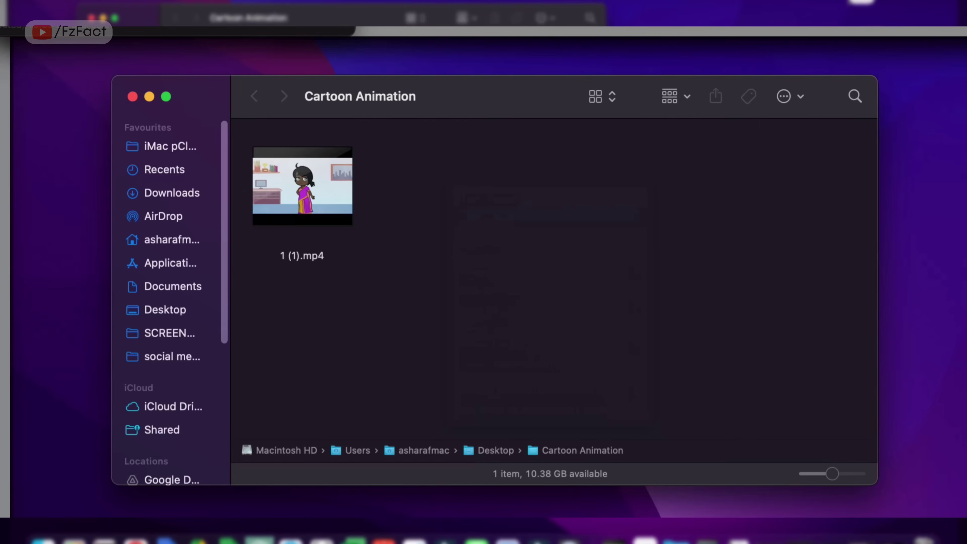
pyautogui.press('super+v')
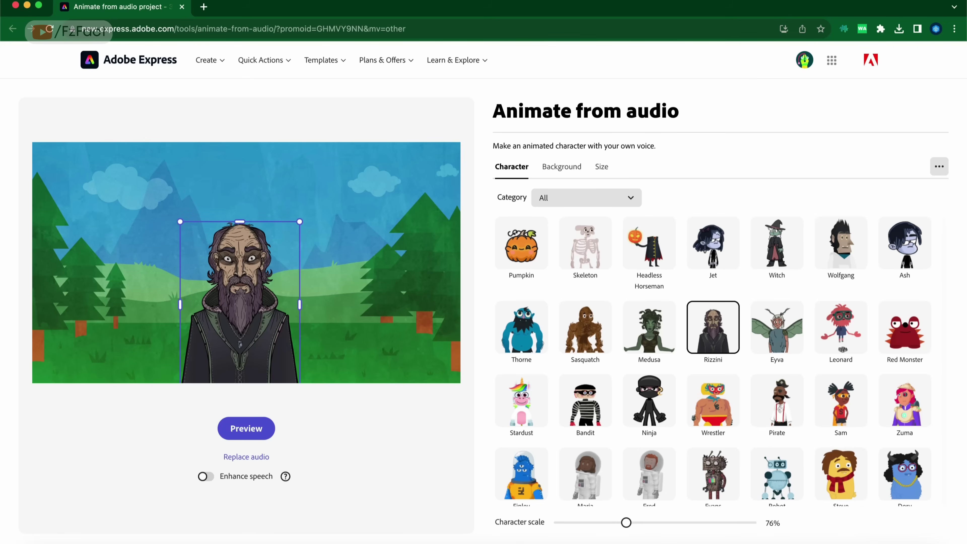
# - Switch the character to Jamie at 37% scale on the left of the forest scene and paste Jamie.mp4 into the Cartoon Animation folder
pyautogui.scroll(-10, 881, 423)
pyautogui.click(776, 389)
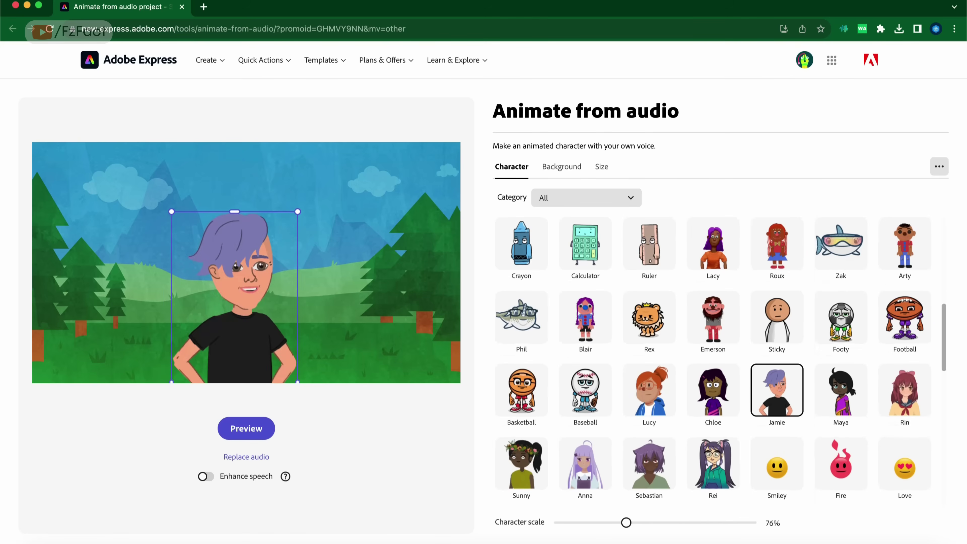
pyautogui.moveTo(626, 522); pyautogui.dragTo(595, 523)
pyautogui.moveTo(233, 277); pyautogui.dragTo(169, 273)
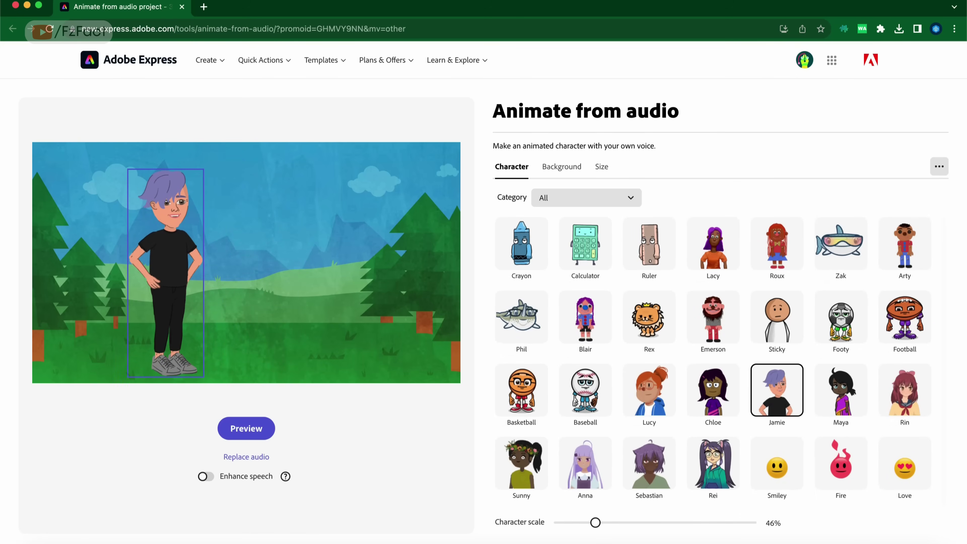
pyautogui.moveTo(595, 522); pyautogui.dragTo(586, 522)
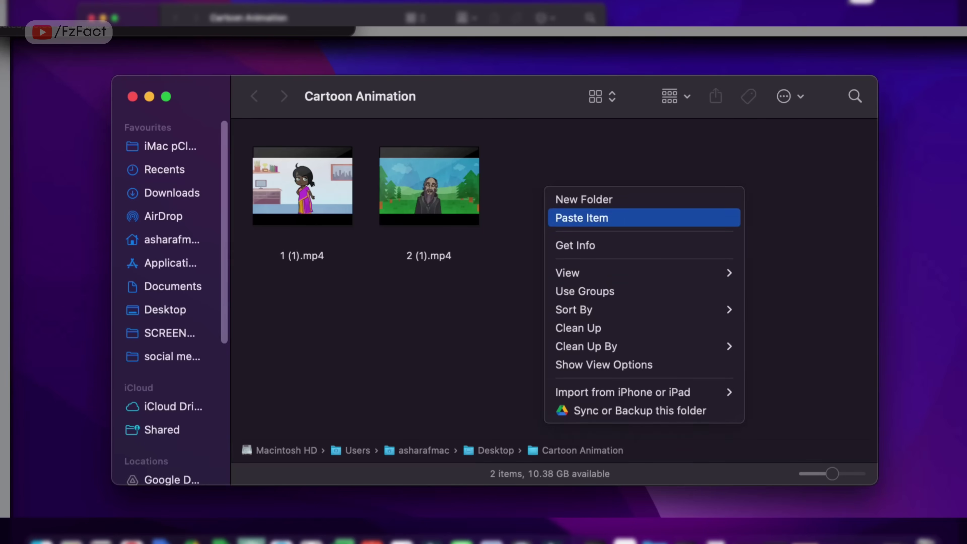
pyautogui.click(613, 218)
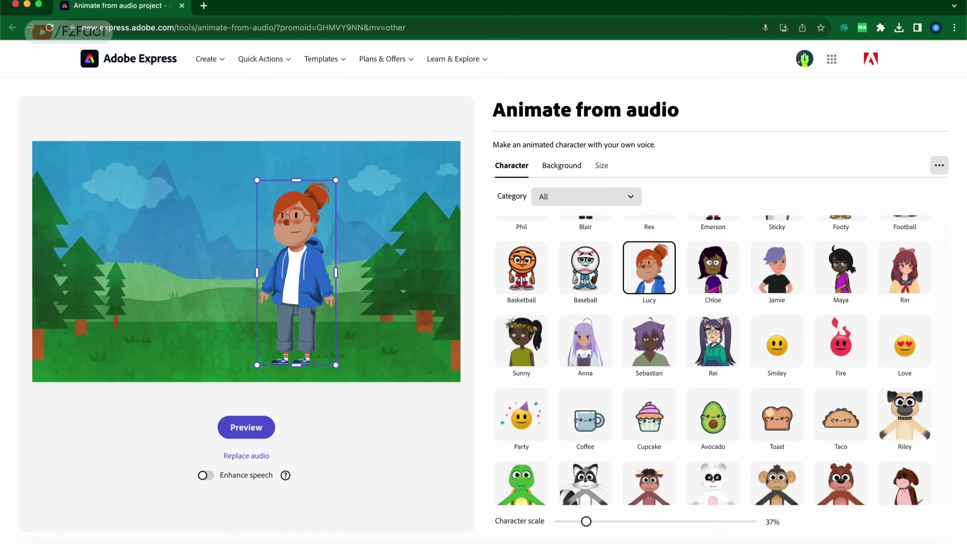
# - Replace the forest background behind Lucy with a bright green custom color
pyautogui.click(562, 165)
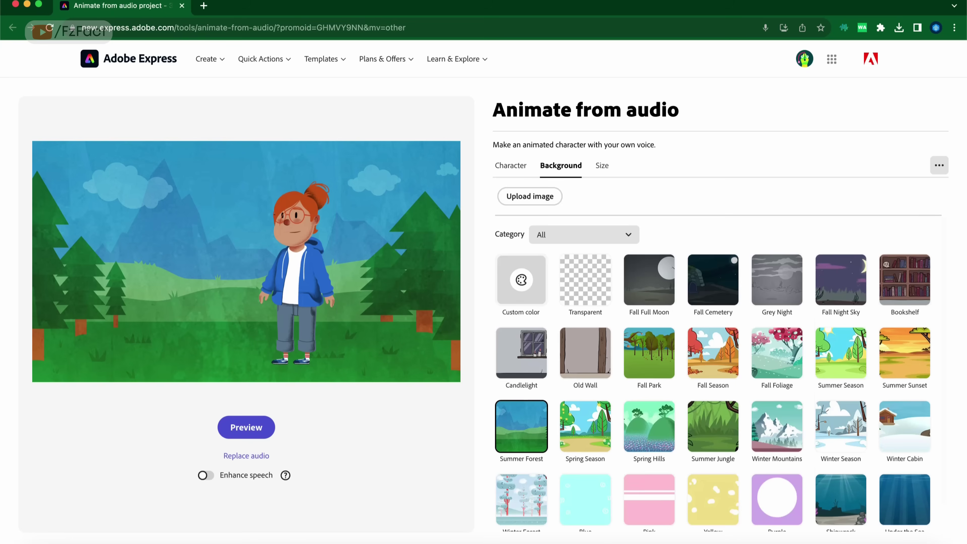
pyautogui.click(520, 279)
pyautogui.moveTo(536, 385); pyautogui.dragTo(658, 375)
pyautogui.press('Escape')
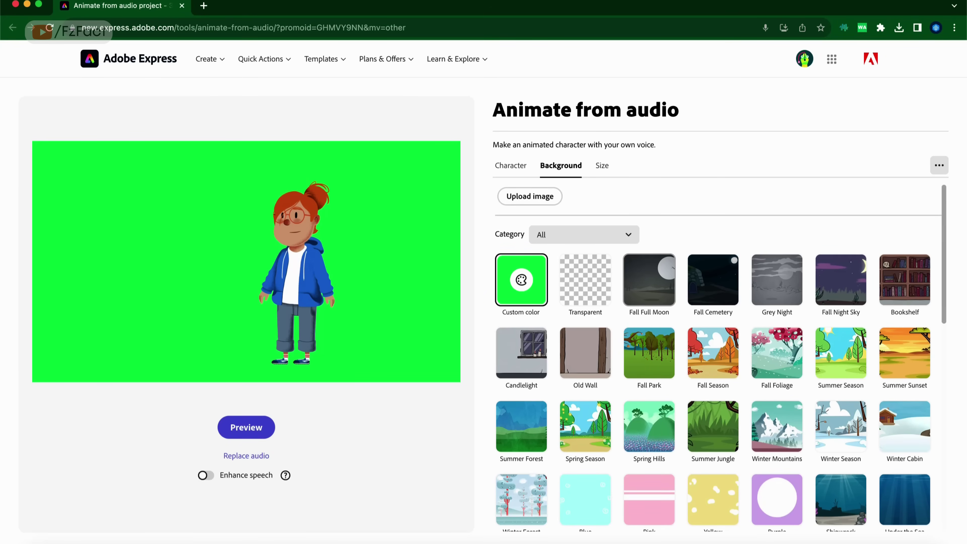
# - Replace Lucy's audio with a newly recorded voice dialogue
pyautogui.click(260, 456)
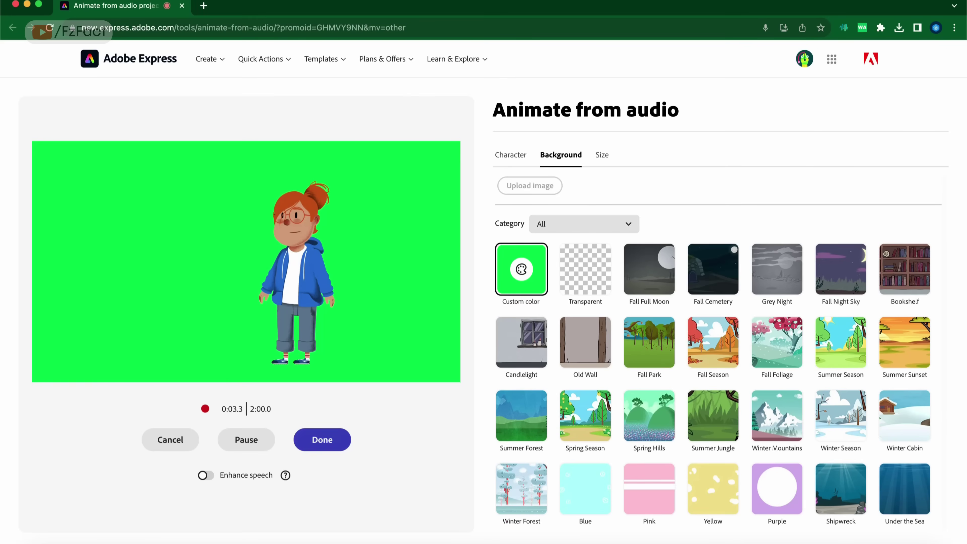
pyautogui.click(320, 439)
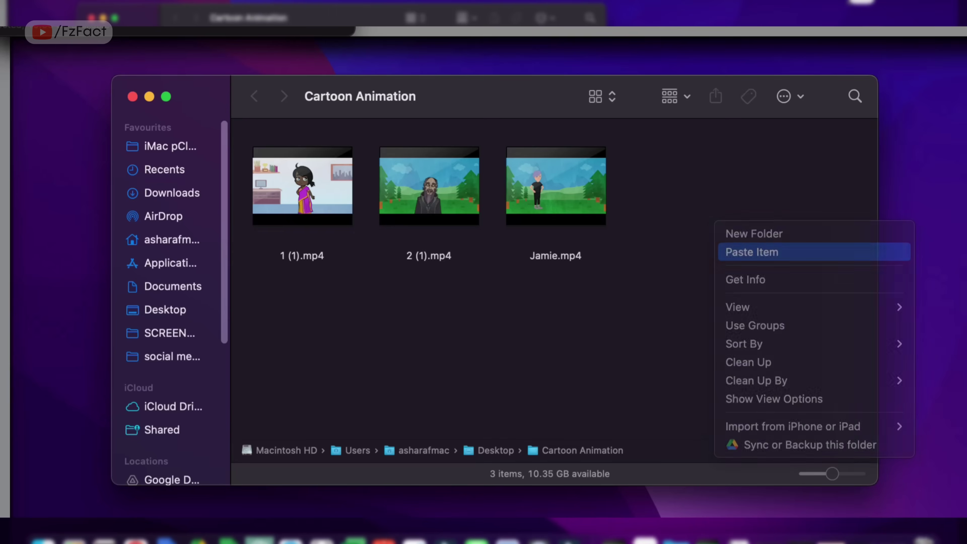
# - Paste Lucy.mp4 into the Cartoon Animation folder and select the character clips
pyautogui.click(746, 251)
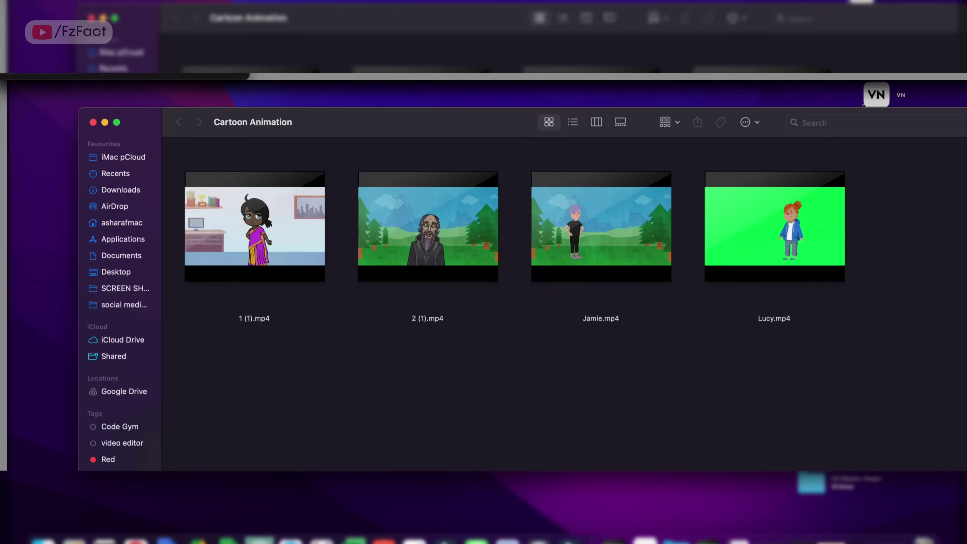
pyautogui.moveTo(901, 202); pyautogui.dragTo(287, 392)
# - In the story document, apply the copied yellow highlight formatting to "नदी के किनारे था।" in the forest paragraph
pyautogui.moveTo(553, 331); pyautogui.dragTo(640, 331)
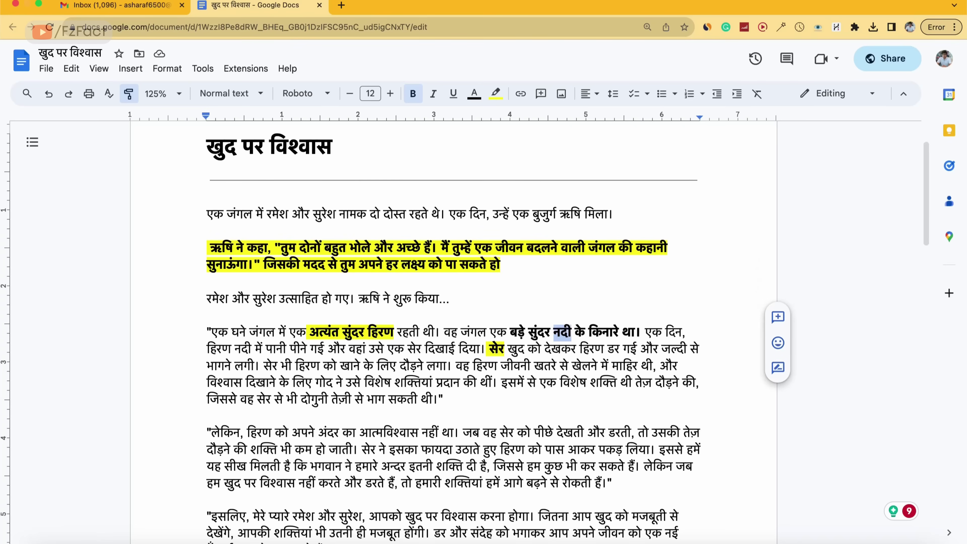
pyautogui.click(453, 298)
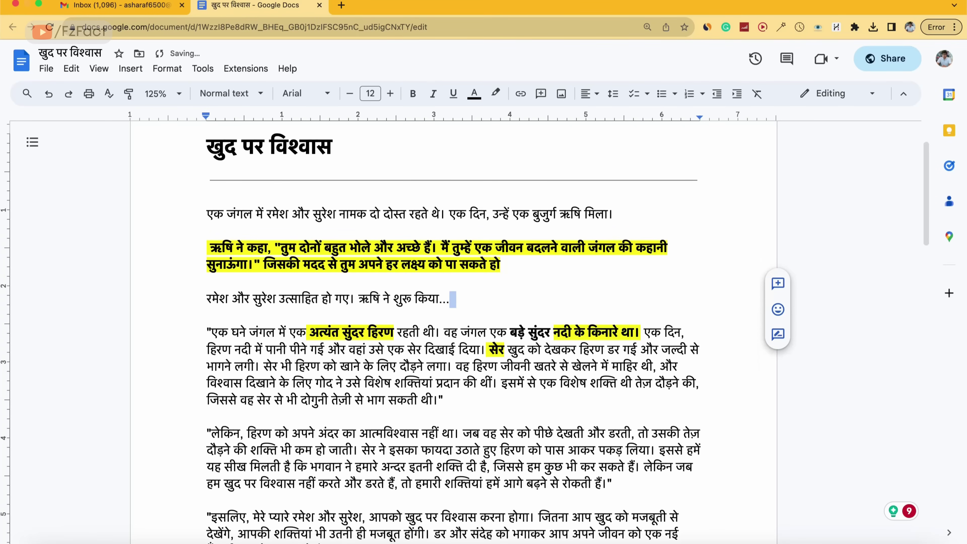
pyautogui.scroll(-1, 453, 324)
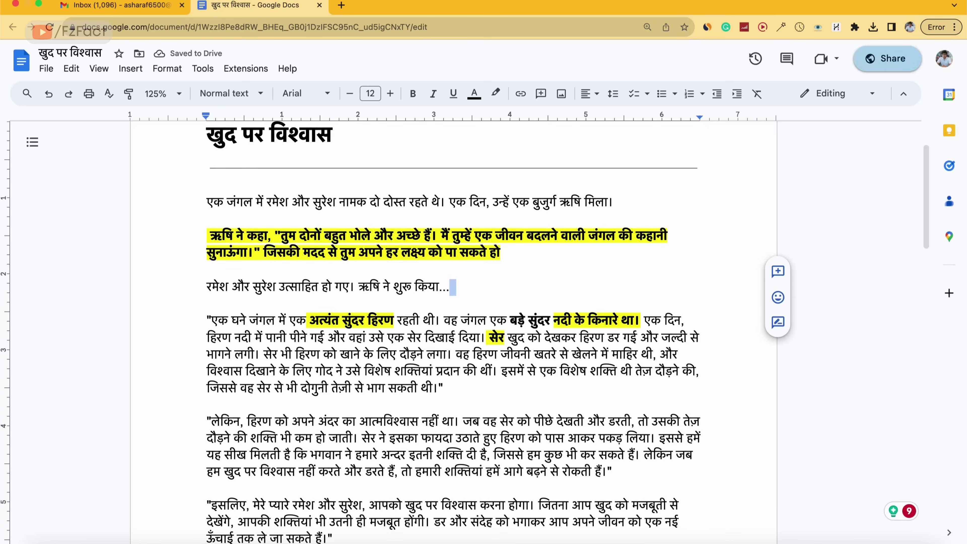
pyautogui.click(646, 2)
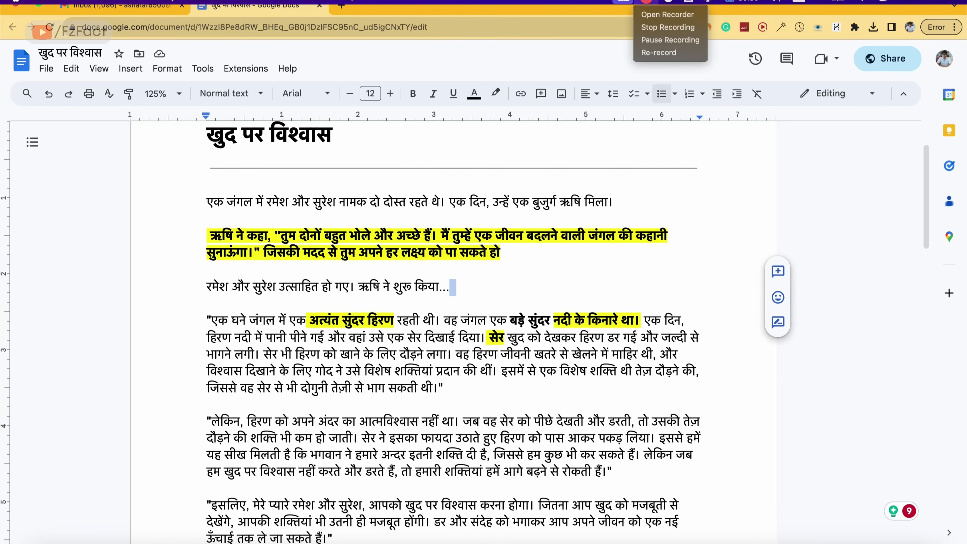
# - Switch to Futurepedia and browse the free AI tools in the art category
pyautogui.click(667, 27)
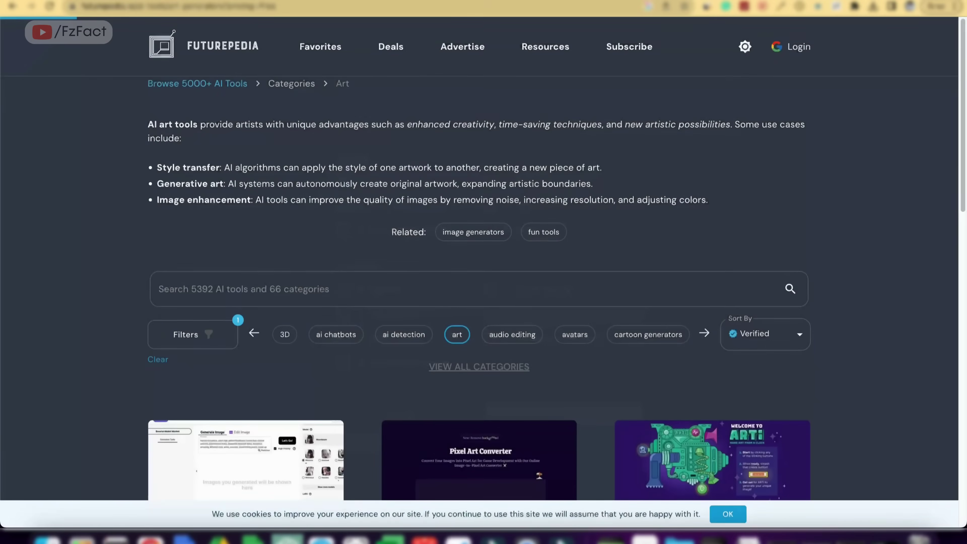
pyautogui.scroll(-10, 483, 282)
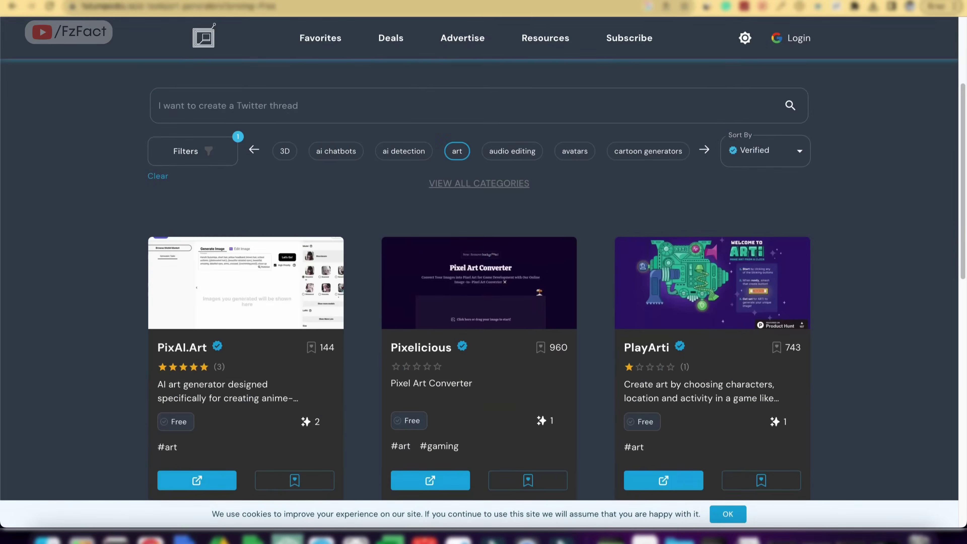
pyautogui.scroll(-20, 483, 282)
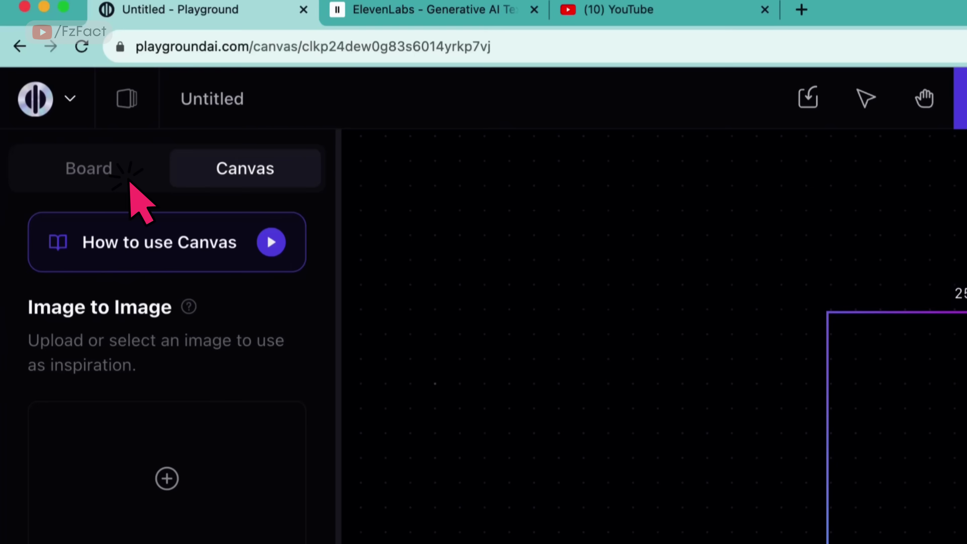
# - In Playground AI, switch to Board mode and apply the Lush illumination filter
pyautogui.click(76, 104)
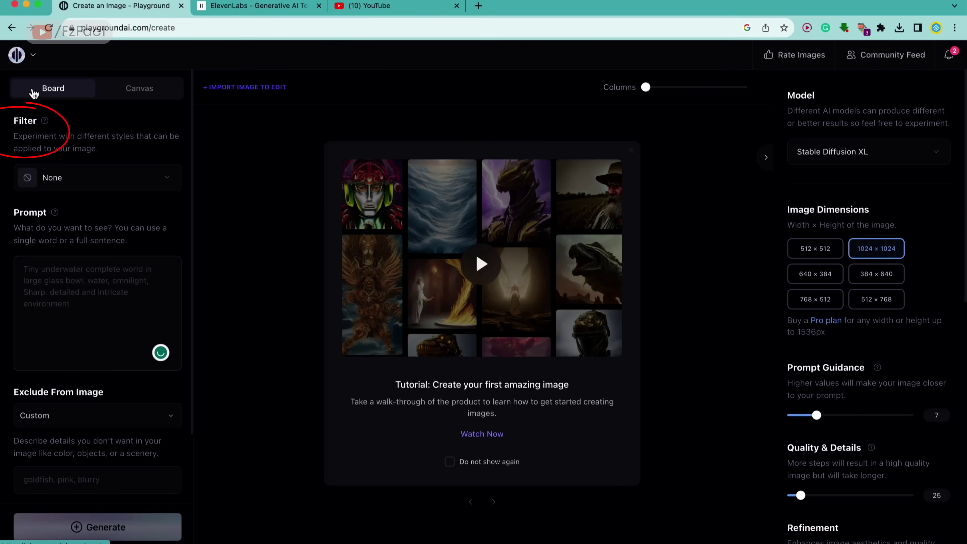
pyautogui.click(97, 177)
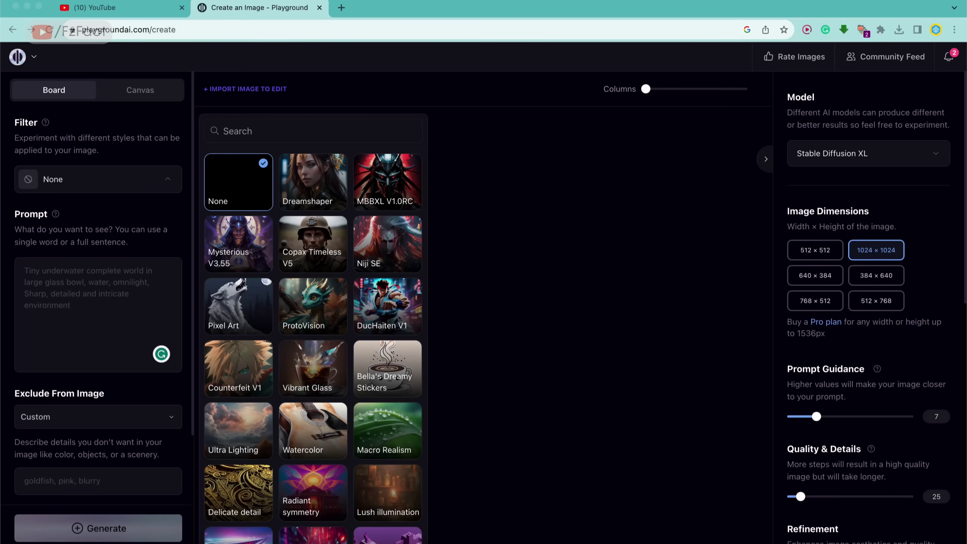
pyautogui.scroll(-5, 313, 343)
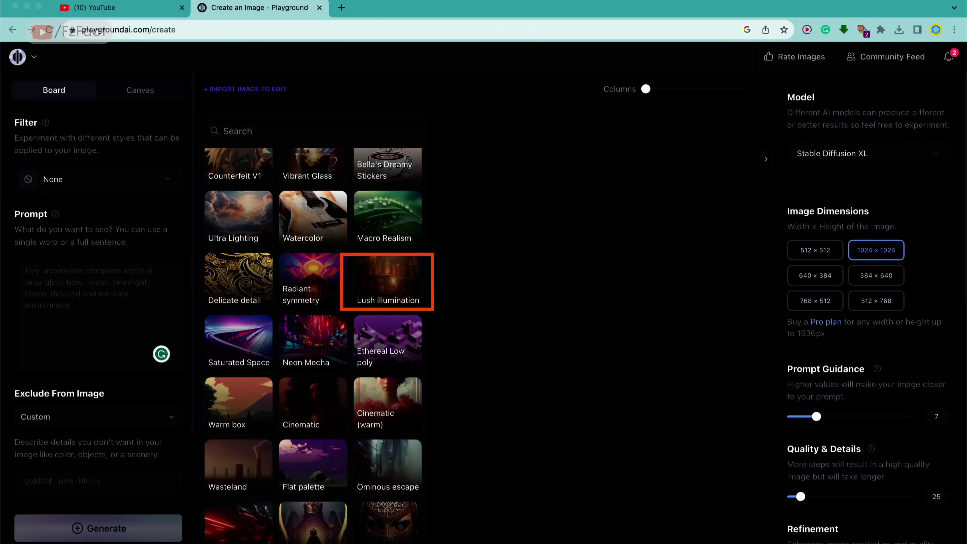
pyautogui.click(387, 280)
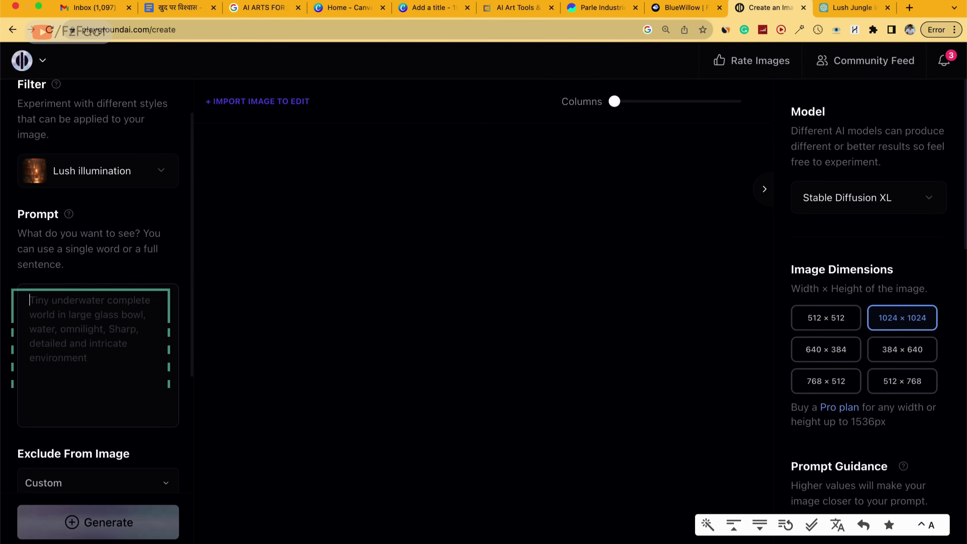
# - Generate an image from the prompt "An image of a dense, lush jungle with a beautiful river running through it."
pyautogui.scroll(3, 96, 286)
pyautogui.scroll(-1, 97, 286)
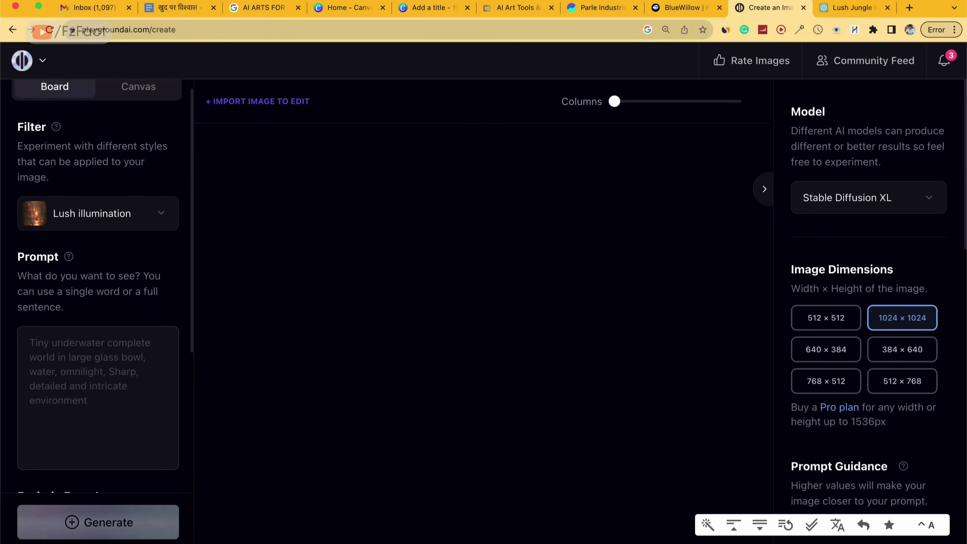
pyautogui.write('An image of a dense, lush jungle with a beautiful river running through it.')
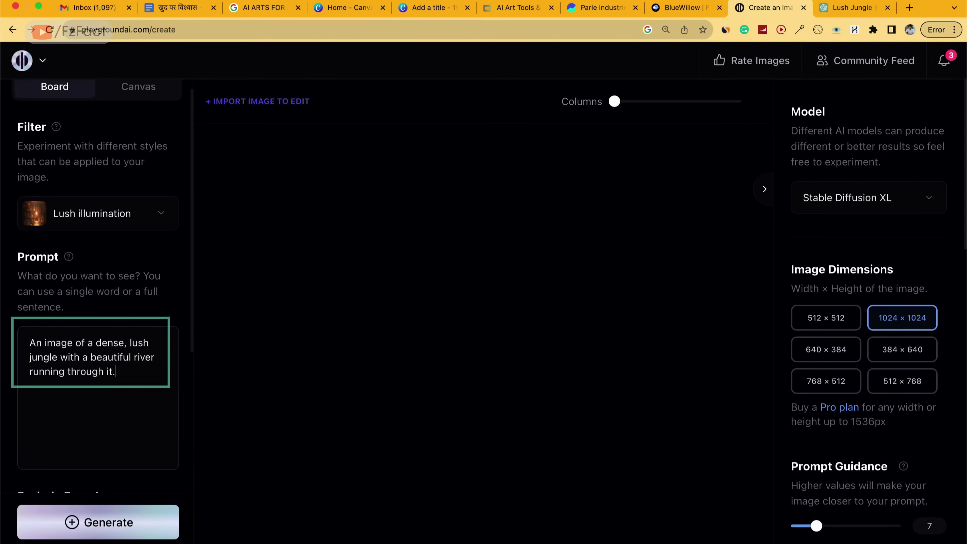
pyautogui.moveTo(29, 342); pyautogui.dragTo(115, 372)
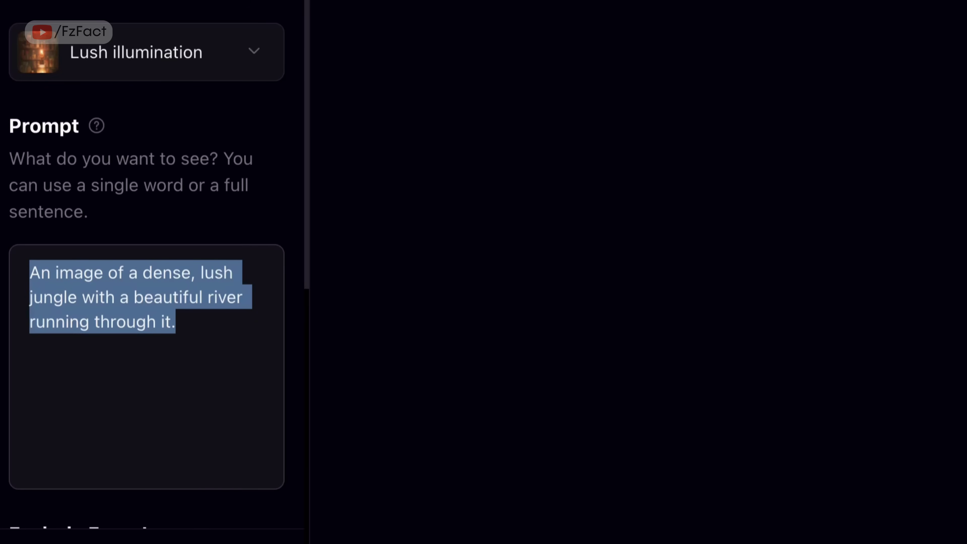
pyautogui.click(175, 322)
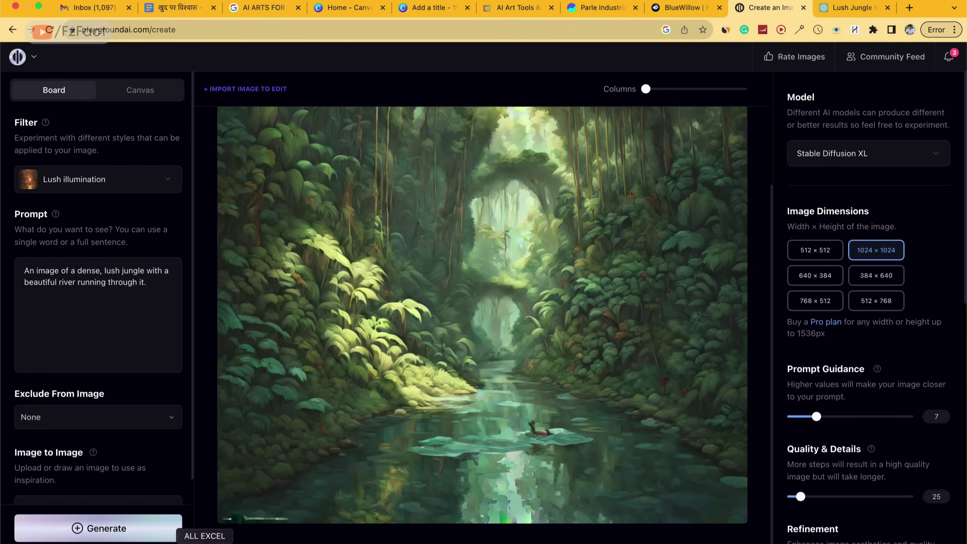
# - Examine the generated jungle river image and the available filter styles
pyautogui.scroll(-2, 179, 412)
pyautogui.scroll(-2, 380, 343)
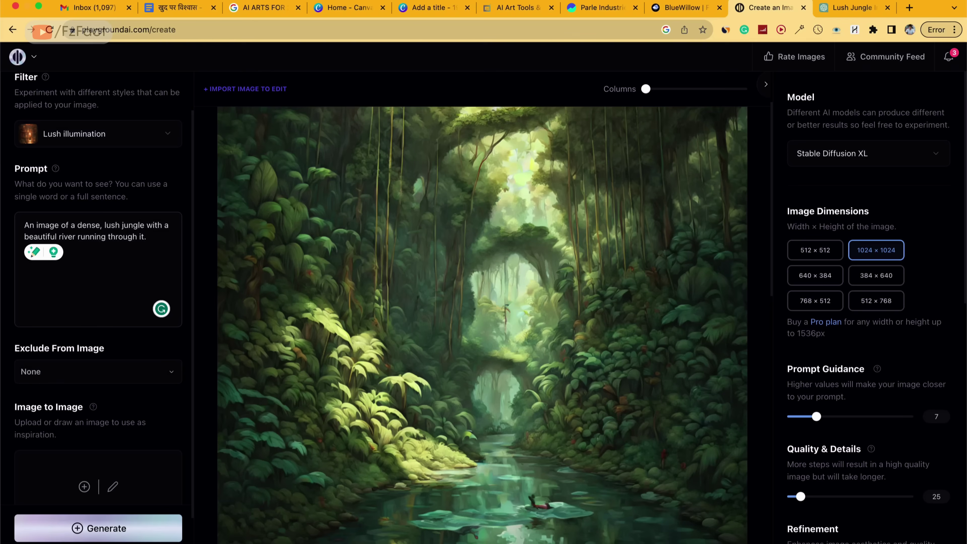
pyautogui.click(98, 133)
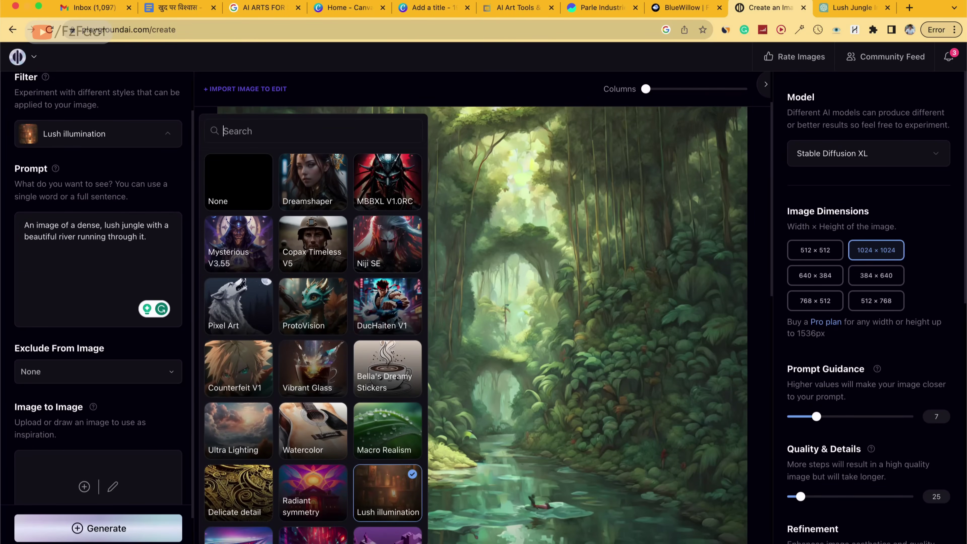
pyautogui.scroll(-8, 320, 391)
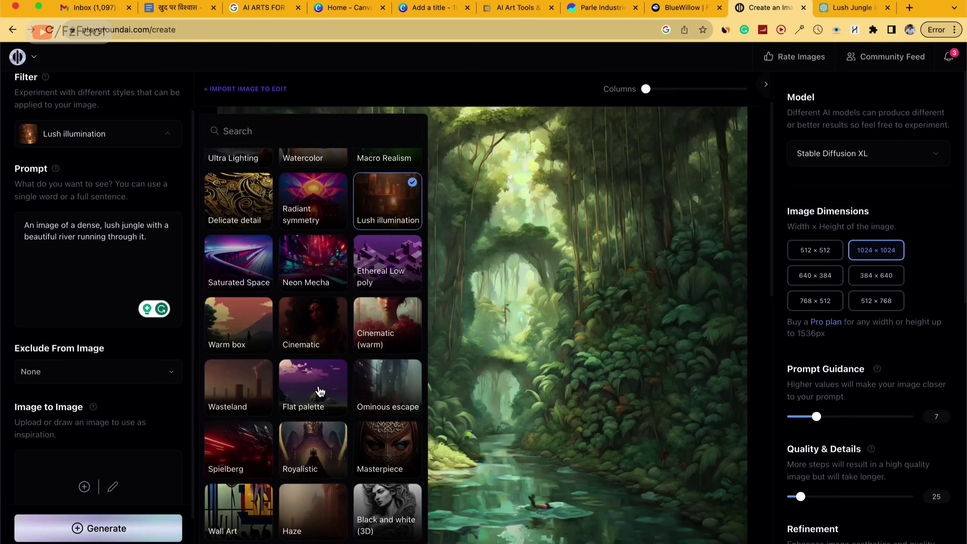
pyautogui.click(320, 391)
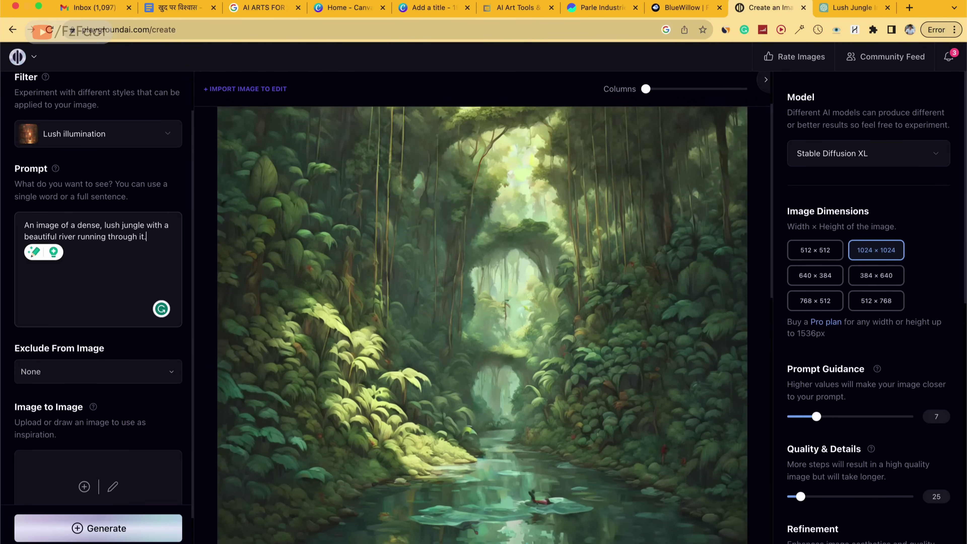
pyautogui.press('super+equal')
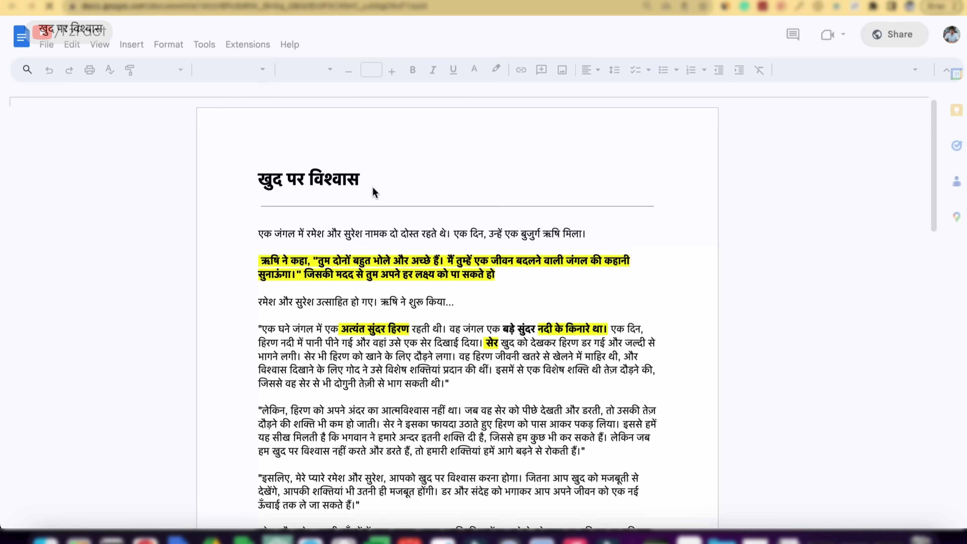
# - Copy the entire Hindi story from the Google Docs document and paste it into a new ChatGPT message
pyautogui.hotkey('shift', 'Down')
pyautogui.hotkey('shift', 'Down')
pyautogui.hotkey('shift', 'Down')
pyautogui.hotkey('shift', 'Down')
pyautogui.hotkey('shift', 'Down')
pyautogui.hotkey('shift', 'Down')
pyautogui.hotkey('shift', 'Down')
pyautogui.hotkey('shift', 'Down')
pyautogui.hotkey('shift', 'Down')
pyautogui.hotkey('shift', 'Down')
pyautogui.hotkey('shift', 'Down')
pyautogui.hotkey('shift', 'Down')
pyautogui.hotkey('shift', 'Down')
pyautogui.hotkey('shift', 'Down')
pyautogui.hotkey('shift', 'Down')
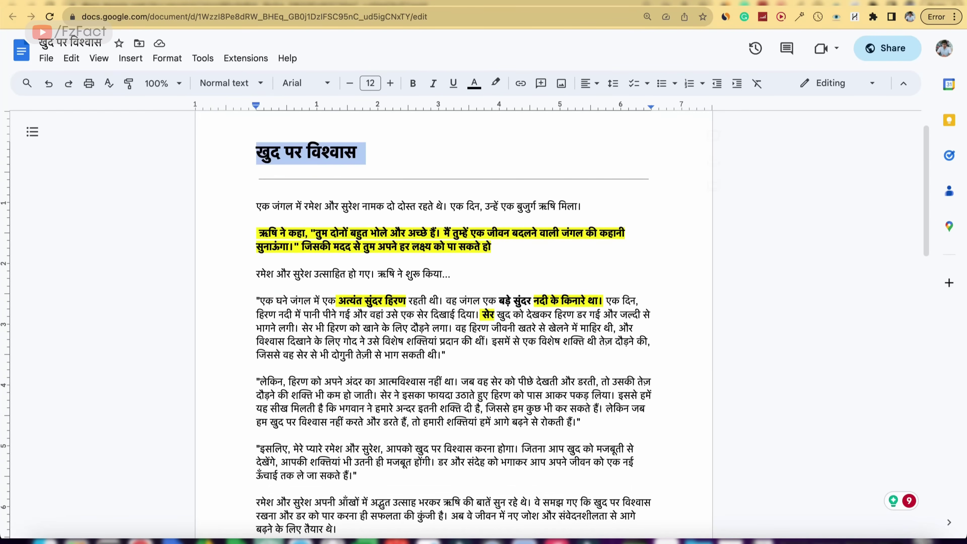
pyautogui.hotkey('ctrl', 'a')
pyautogui.rightClick(359, 205)
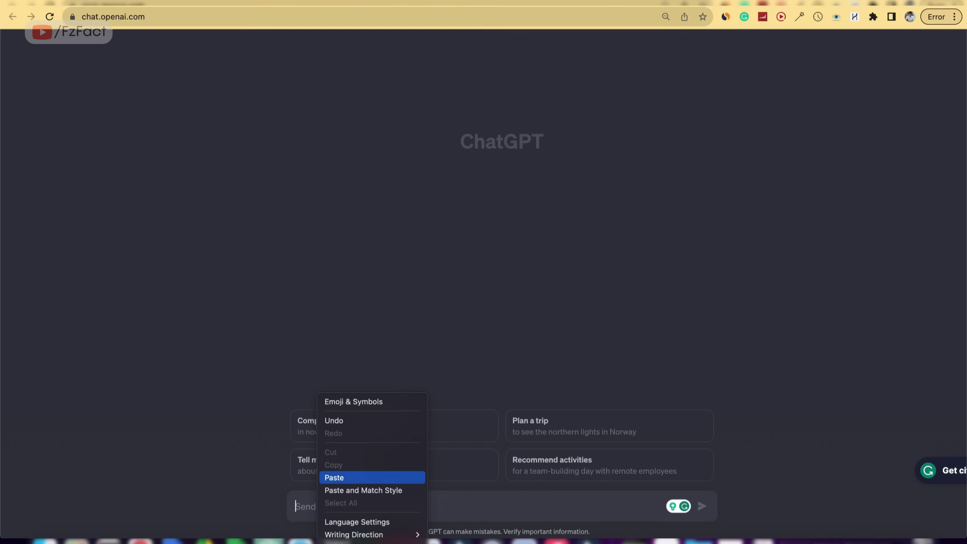
pyautogui.click(334, 477)
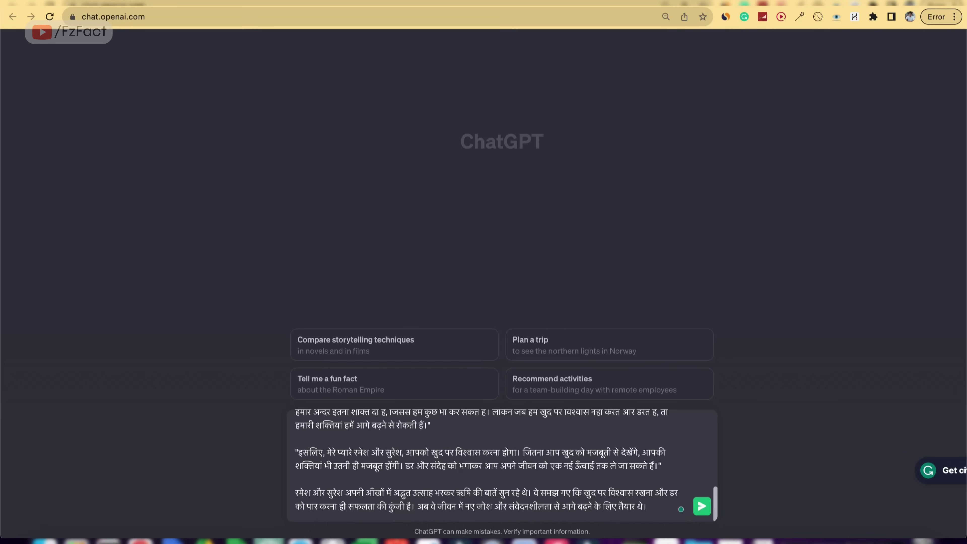
# - Below the pasted story, add "write the best and most suitable image prompts for the story" and send the message
pyautogui.hotkey('shift', 'Return')
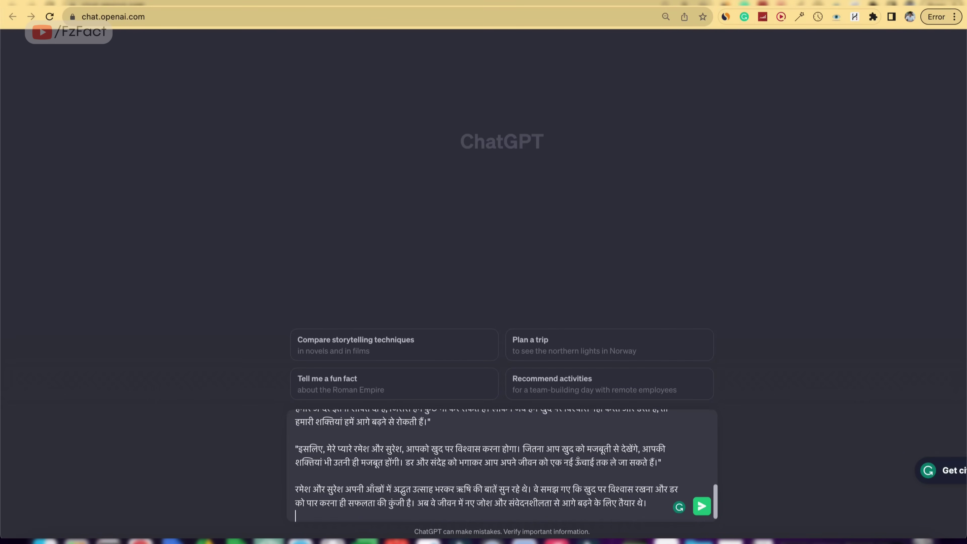
pyautogui.write('write the best and most suitable image prompts for the story')
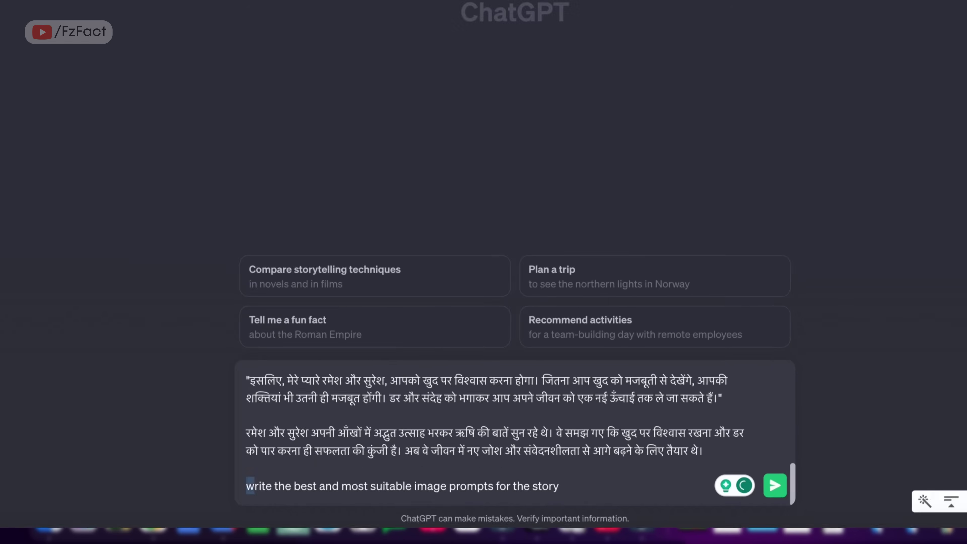
pyautogui.hotkey('ctrl', 'shift', 'Right')
pyautogui.hotkey('ctrl', 'shift', 'Right')
pyautogui.hotkey('ctrl', 'shift', 'Right')
pyautogui.hotkey('ctrl', 'shift', 'Right')
pyautogui.hotkey('ctrl', 'shift', 'Right')
pyautogui.hotkey('ctrl', 'shift', 'Right')
pyautogui.hotkey('ctrl', 'shift', 'Right')
pyautogui.hotkey('ctrl', 'shift', 'Right')
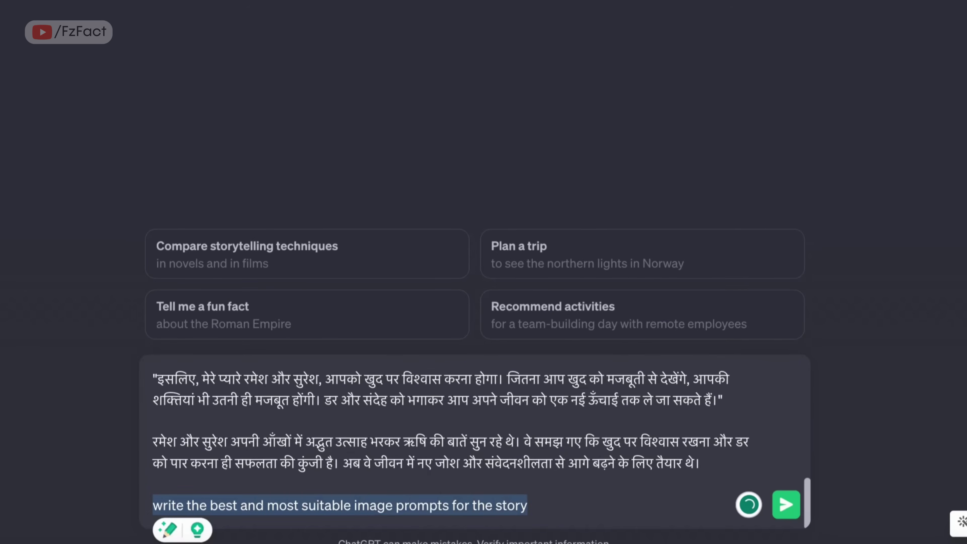
pyautogui.press('Right')
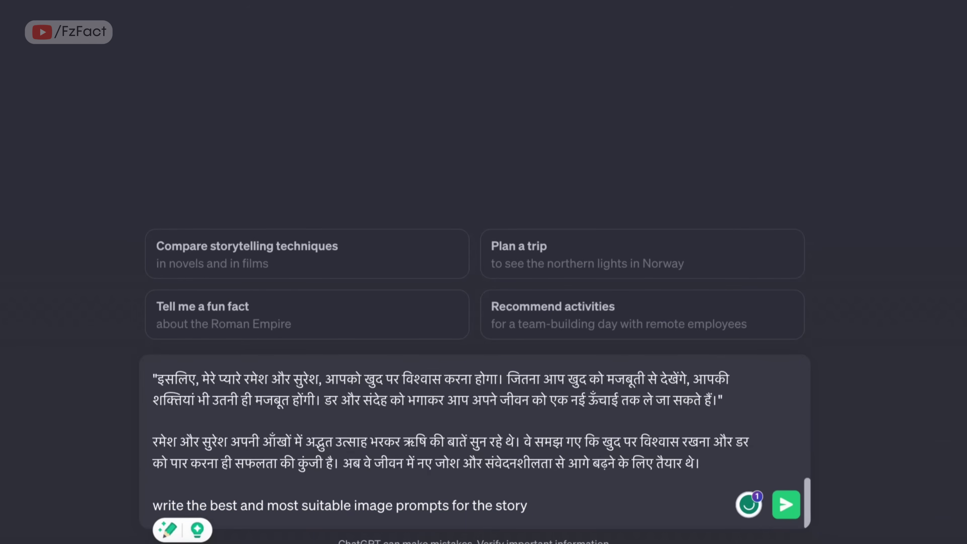
pyautogui.press('Return')
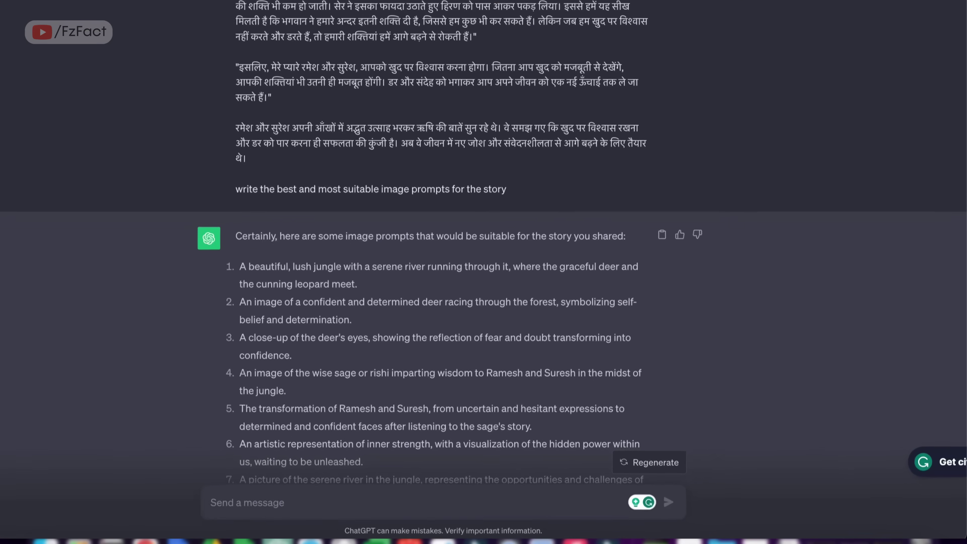
# - Copy ChatGPT's second image prompt, about the determined deer racing through the forest, and paste it as the Playground AI prompt
pyautogui.tripleClick(381, 335)
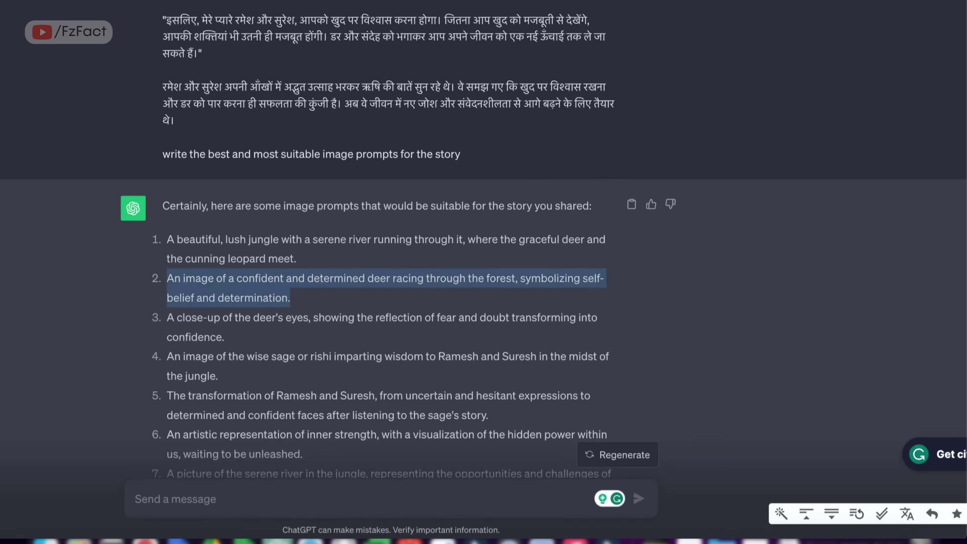
pyautogui.rightClick(273, 277)
pyautogui.click(301, 314)
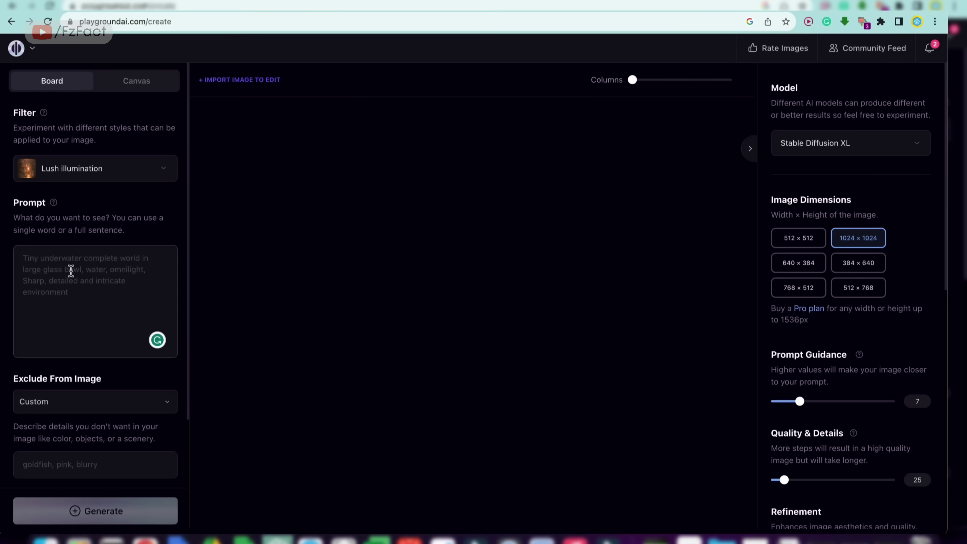
pyautogui.rightClick(70, 272)
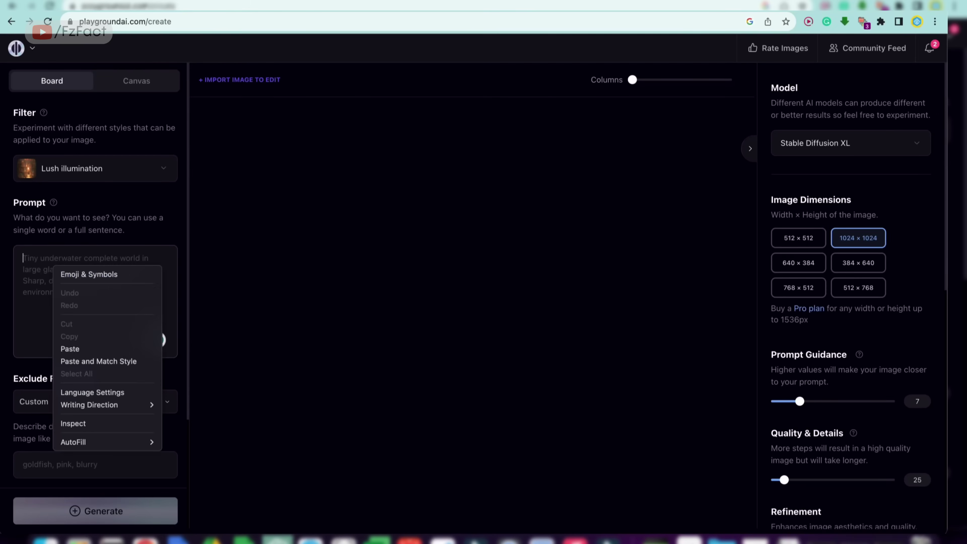
pyautogui.click(82, 348)
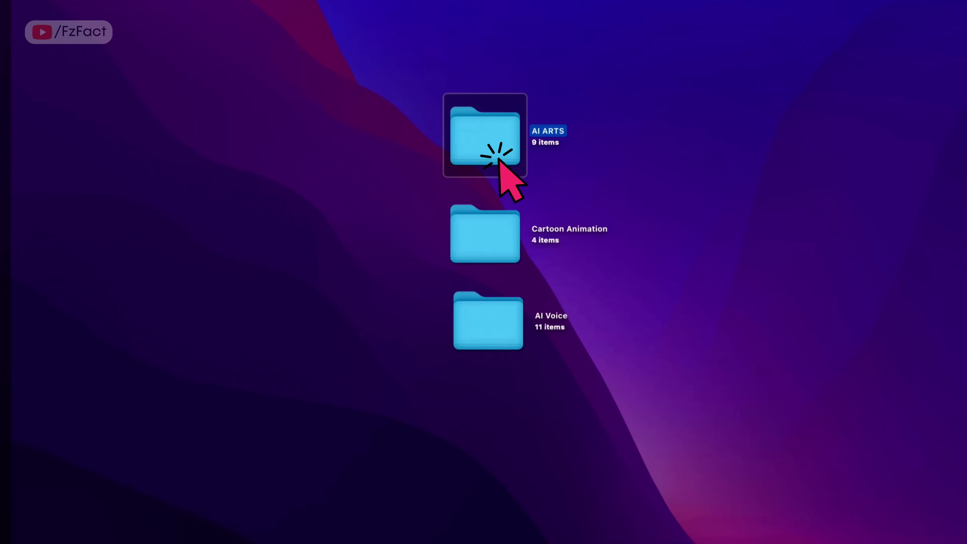
# - Open the AI ARTS folder on the desktop and look through the numbered jungle, deer and lion images
pyautogui.doubleClick(498, 160)
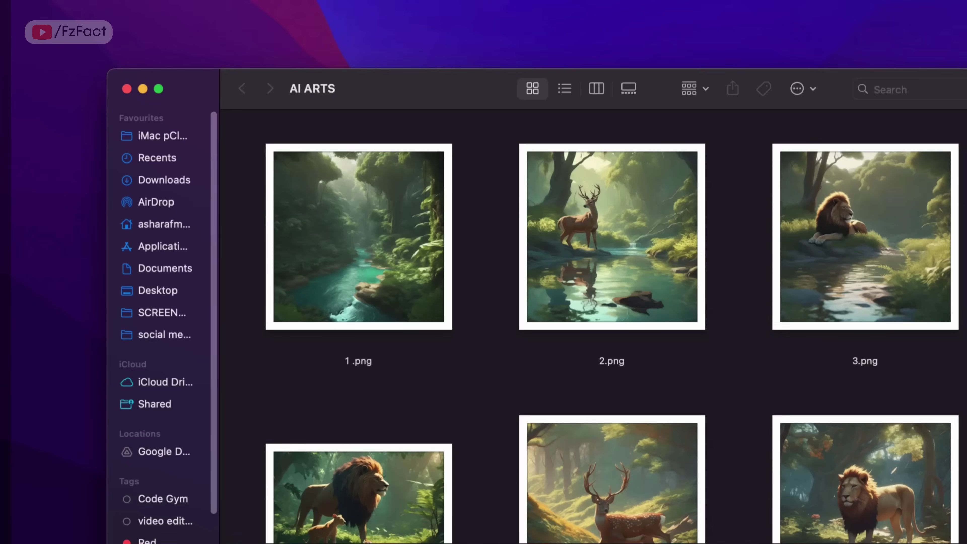
pyautogui.scroll(-5, 609, 327)
pyautogui.scroll(-10, 609, 327)
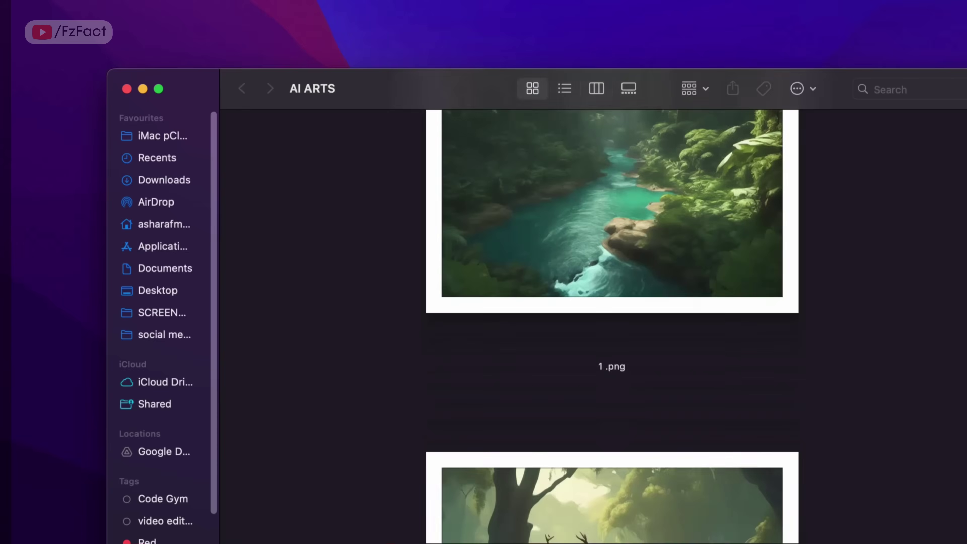
pyautogui.scroll(-15, 609, 328)
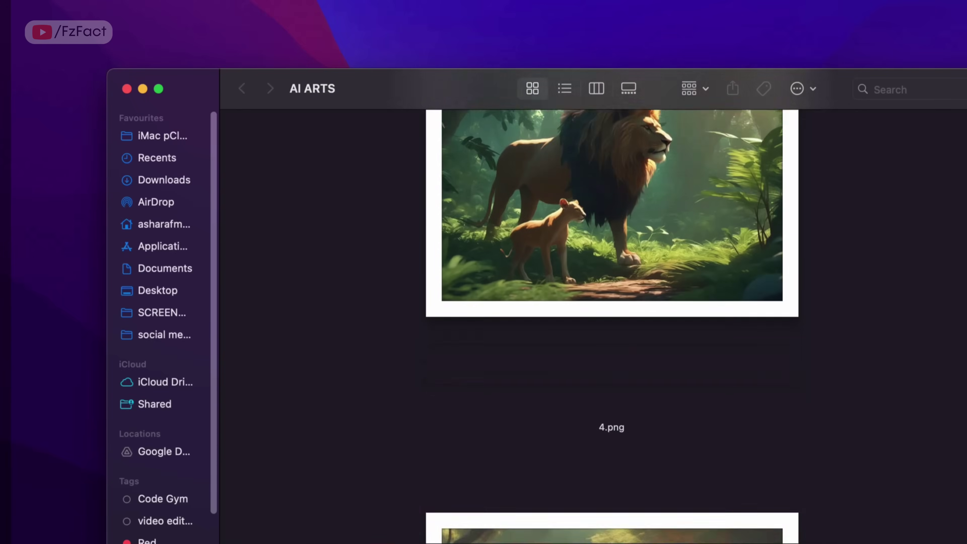
pyautogui.scroll(20, 609, 328)
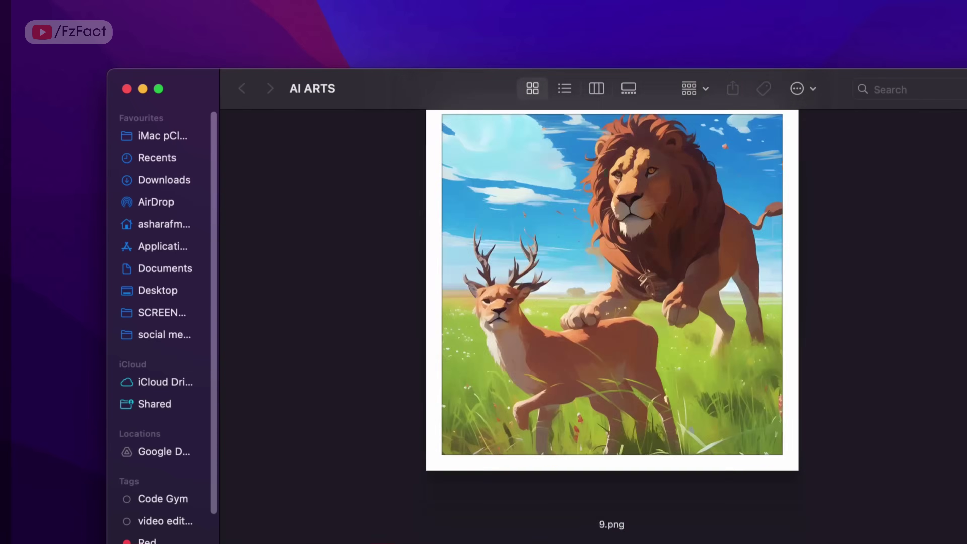
pyautogui.scroll(-8, 609, 327)
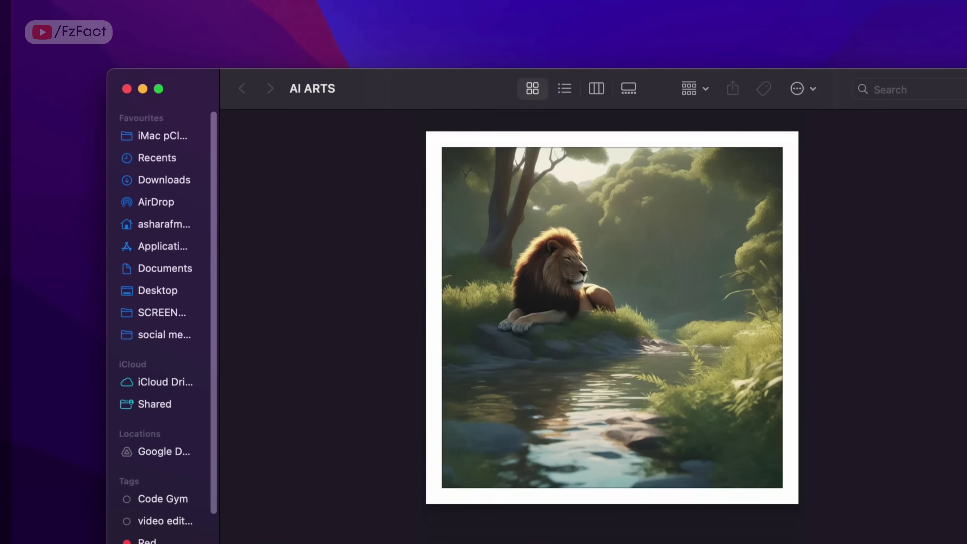
pyautogui.scroll(-6, 609, 327)
pyautogui.scroll(-6, 609, 327)
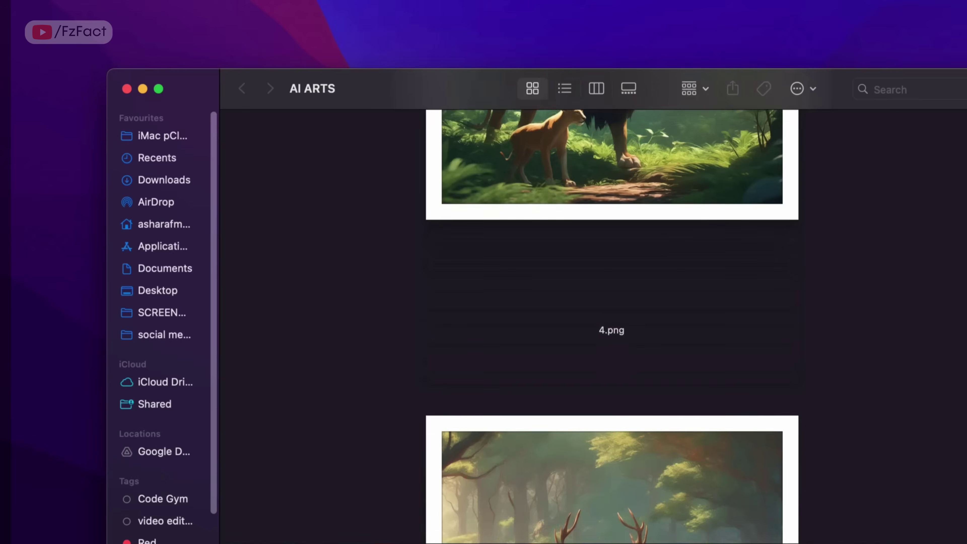
pyautogui.scroll(-6, 609, 327)
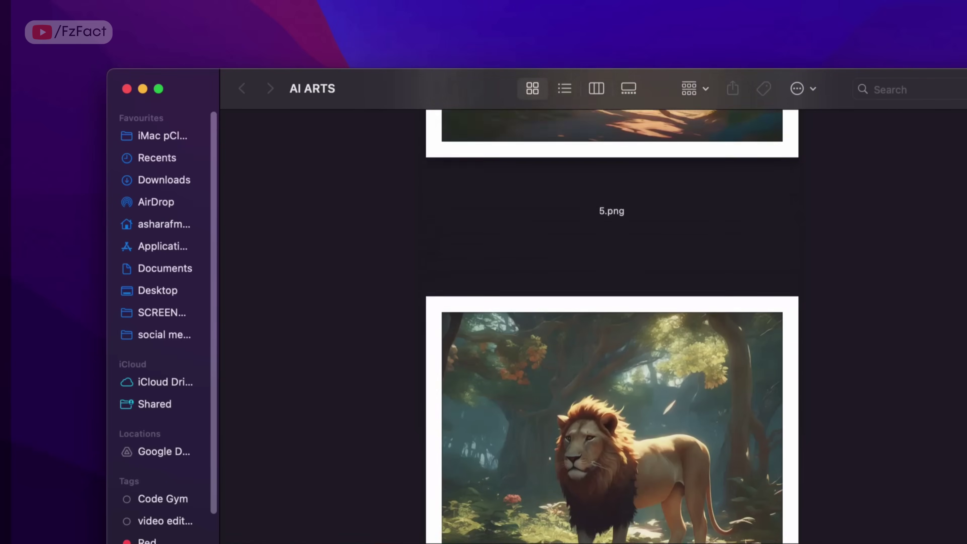
# - Upload "1 .png" from the AI ARTS folder to the LeiaPix converter and open its Animation Length setting
pyautogui.scroll(-6, 609, 327)
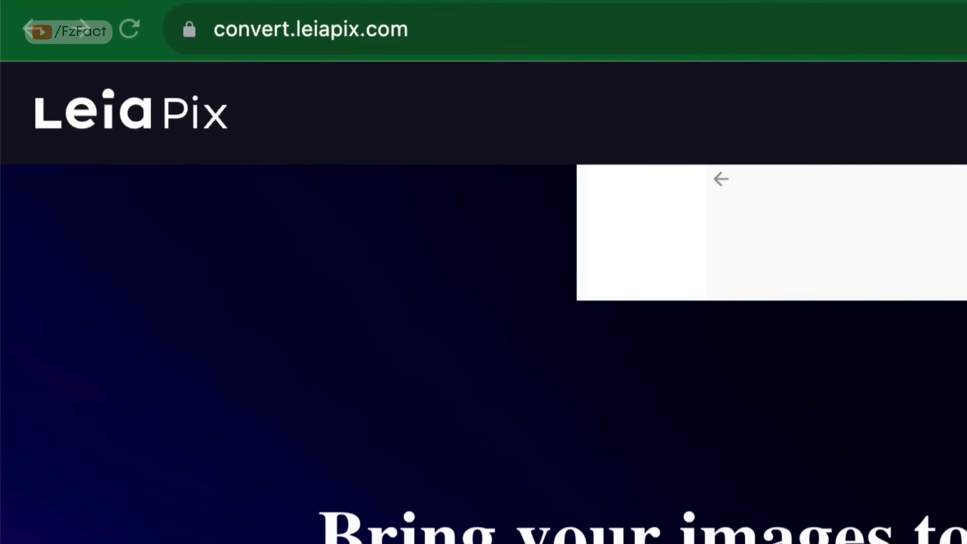
pyautogui.press('super+l')
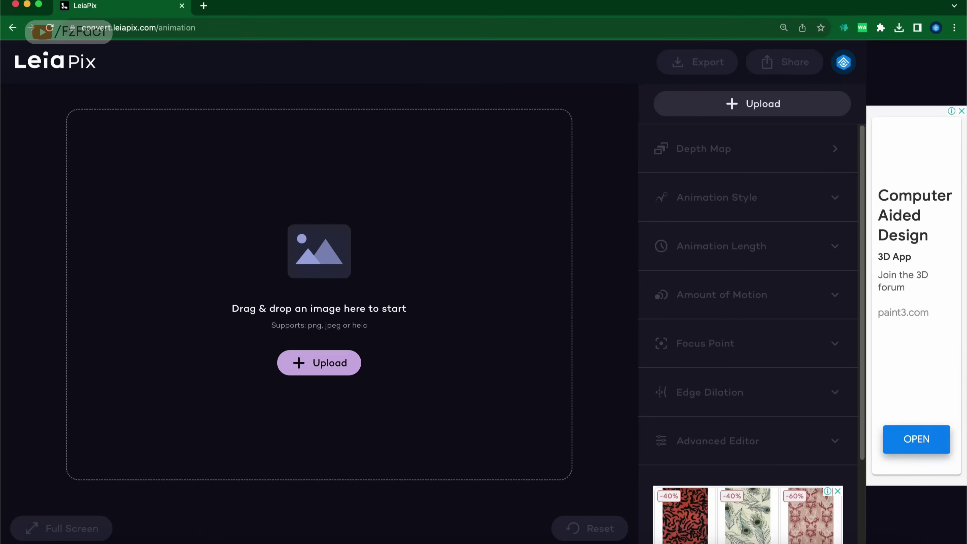
pyautogui.click(322, 366)
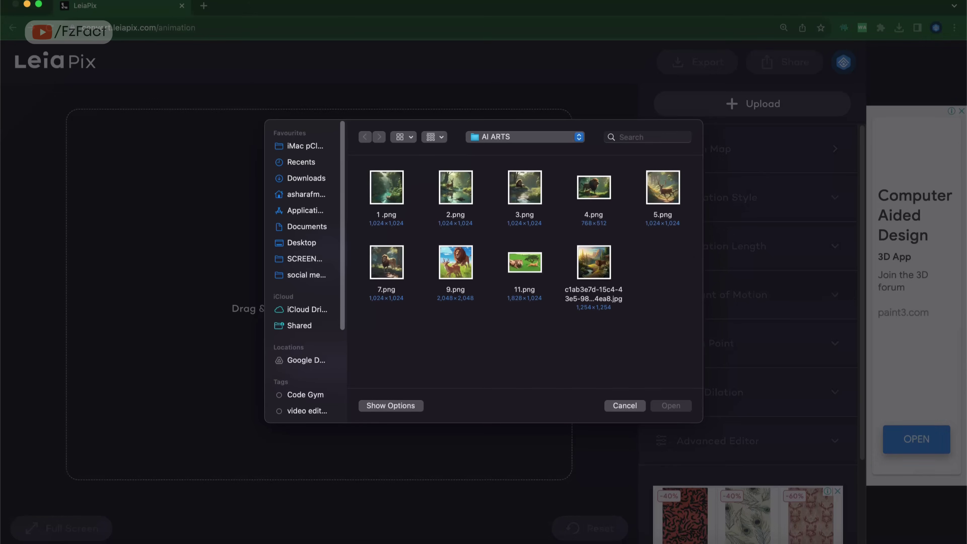
pyautogui.click(387, 187)
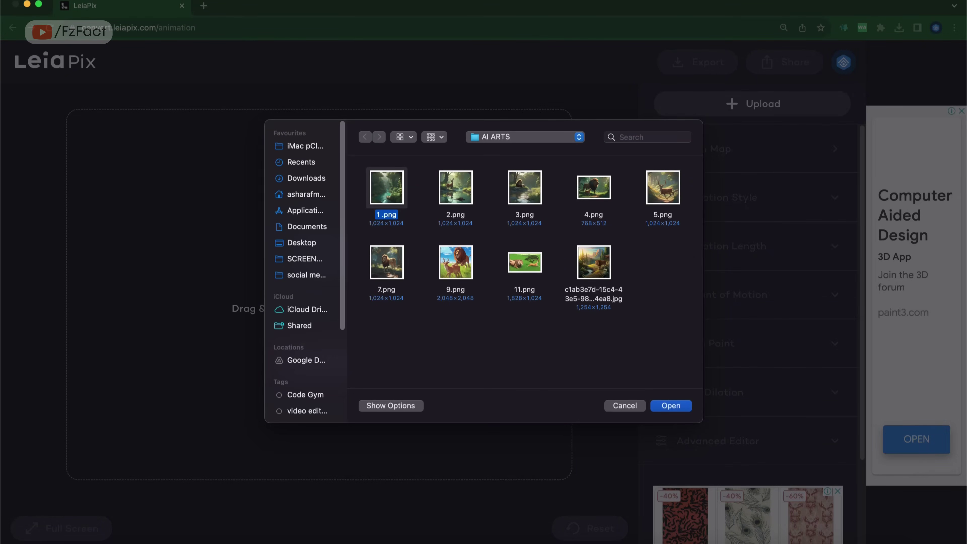
pyautogui.press('Return')
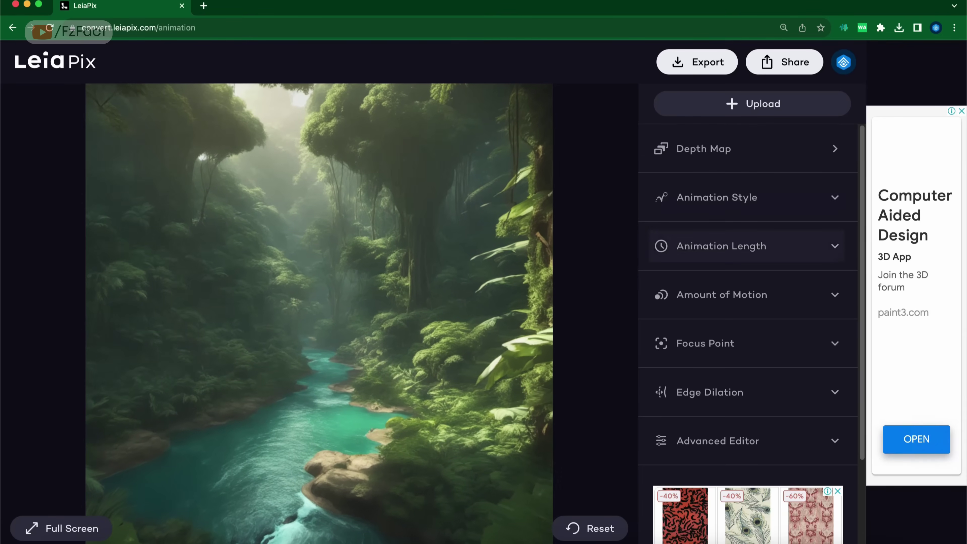
pyautogui.click(834, 246)
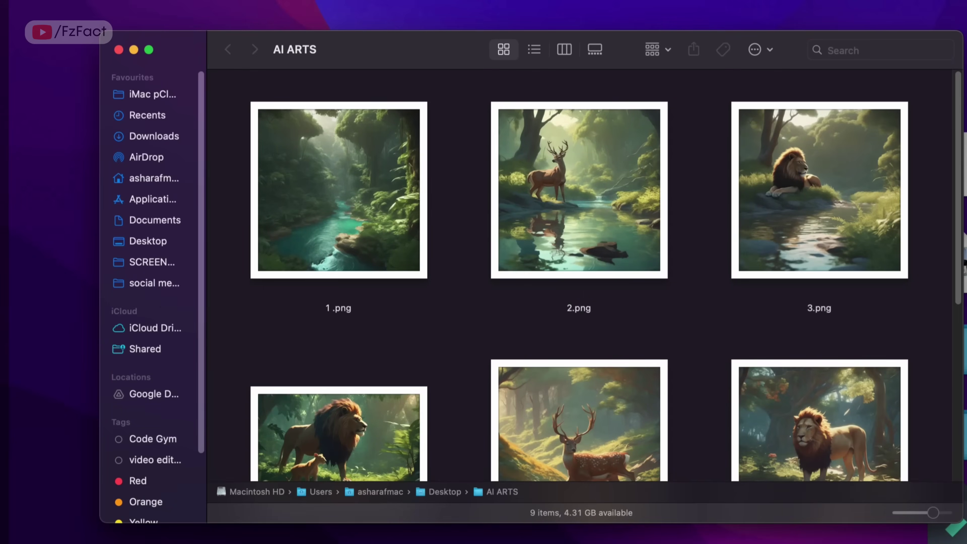
# - Look through the numbered images in the AI ARTS folder and the animated clips in the 3D Video folder
pyautogui.scroll(-1, 579, 274)
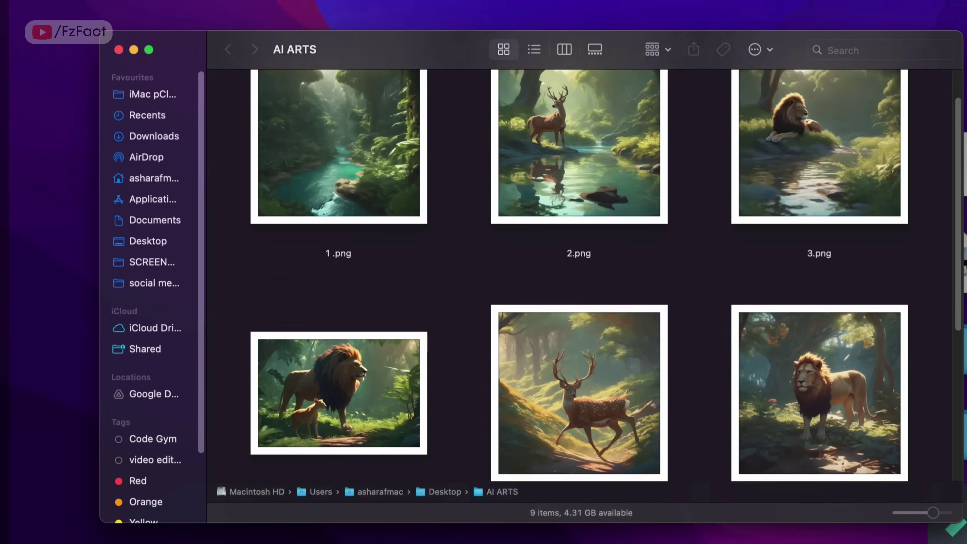
pyautogui.scroll(-10, 578, 274)
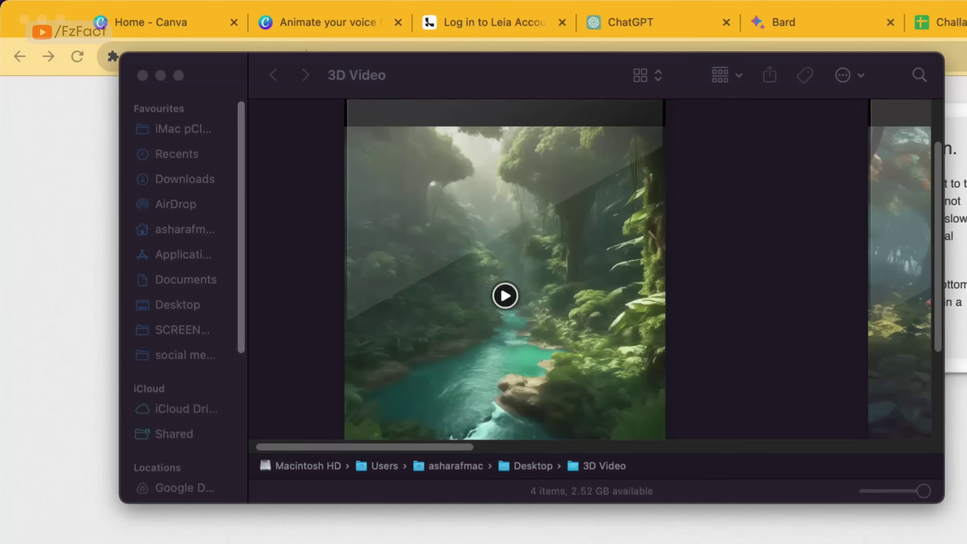
pyautogui.hscroll(10, 589, 269)
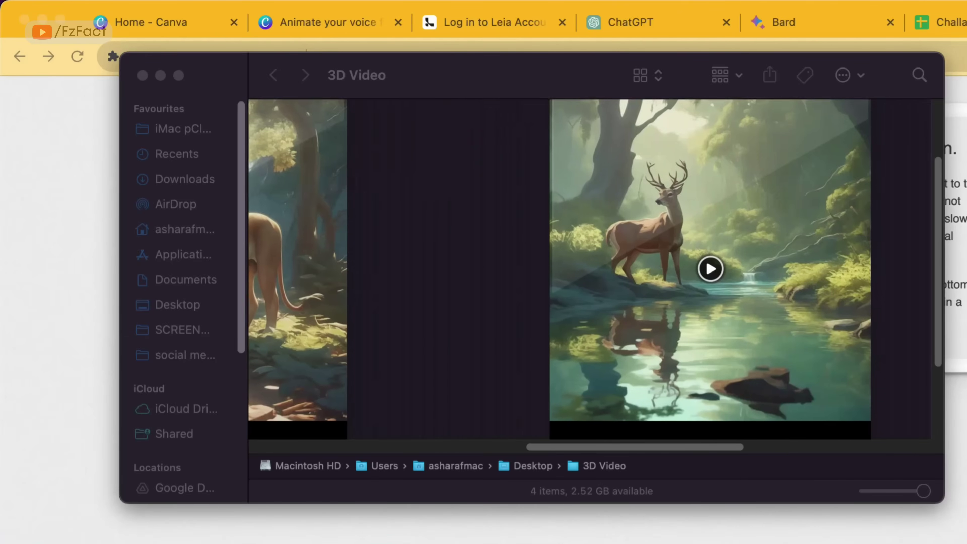
pyautogui.hscroll(10, 590, 268)
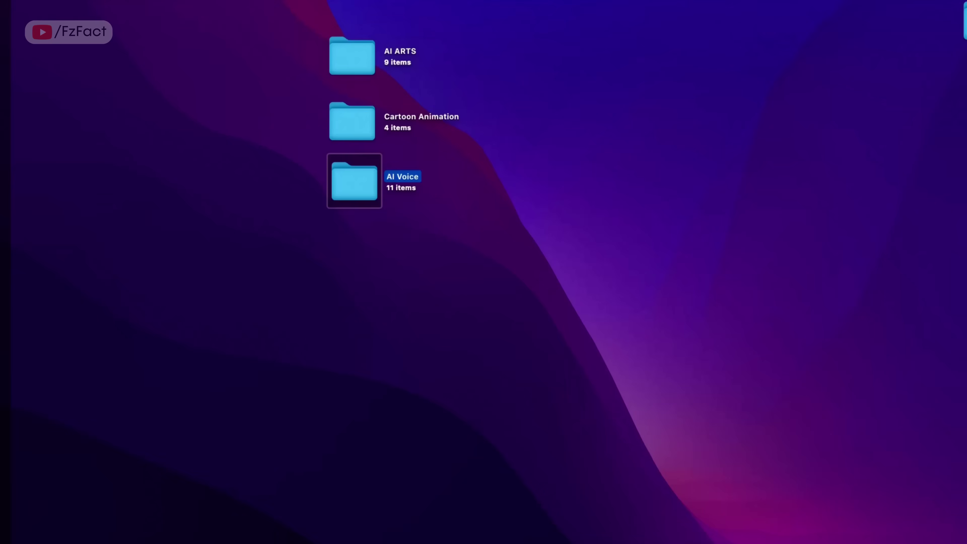
# - Review the contents of the AI Voice, Cartoon Animation and AI ARTS folders on the desktop, and close their windows
pyautogui.press('super+o')
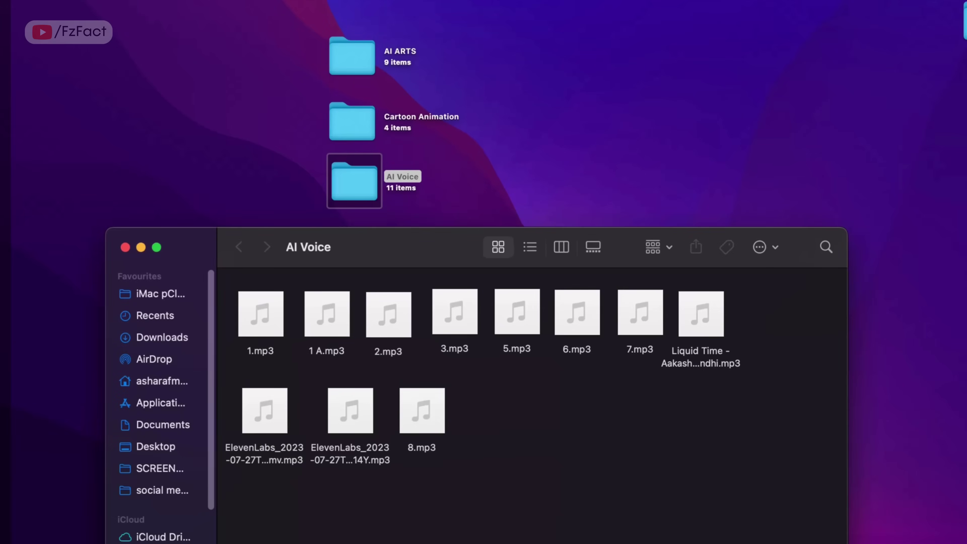
pyautogui.press('Up')
pyautogui.press('super+o')
pyautogui.press('Up')
pyautogui.press('super+o')
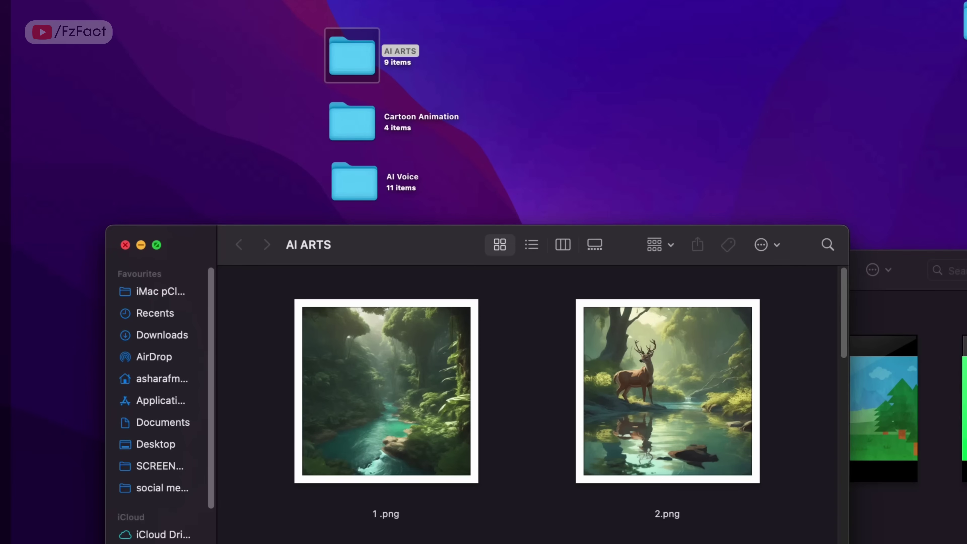
pyautogui.click(125, 245)
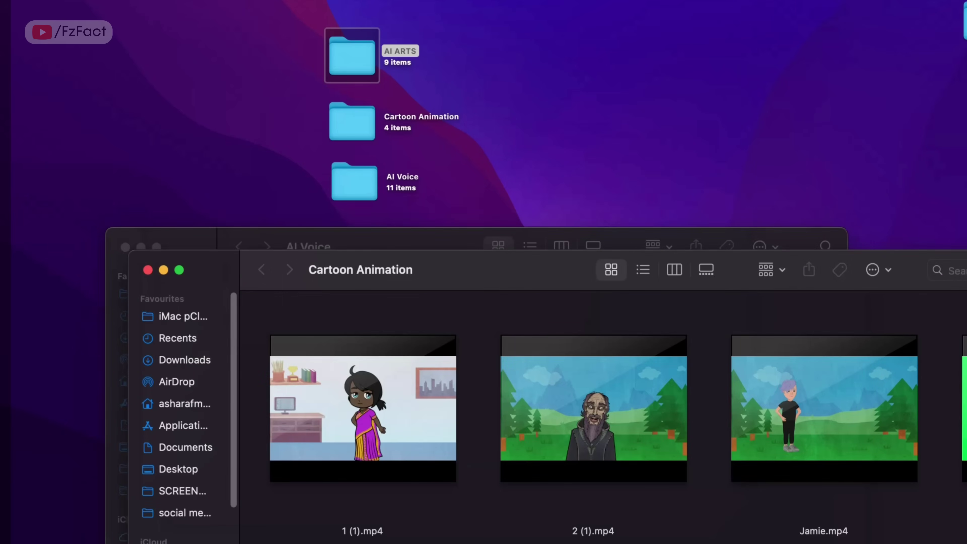
pyautogui.press('super+w')
pyautogui.press('super+w')
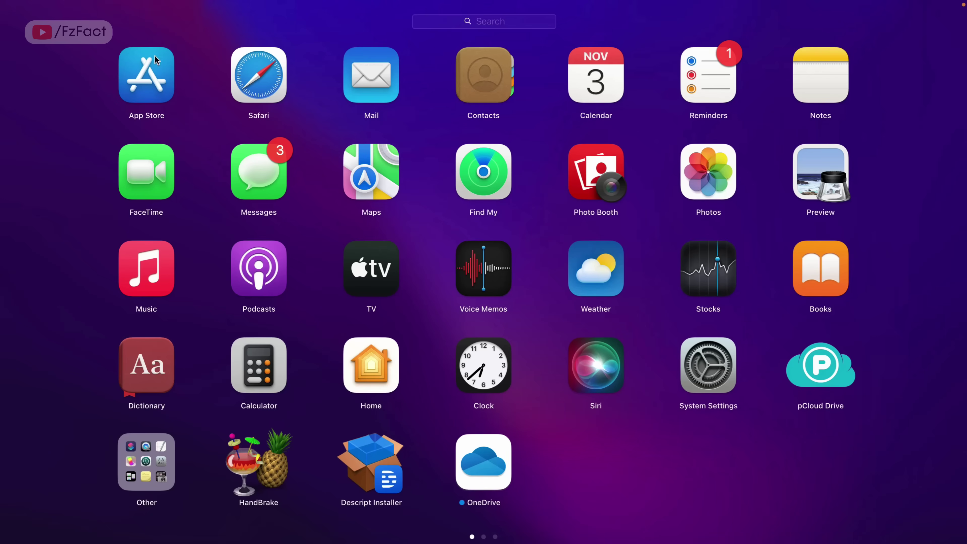
# - Search the App Store for "vn editor", and install and launch VN - Video Editor
pyautogui.click(145, 73)
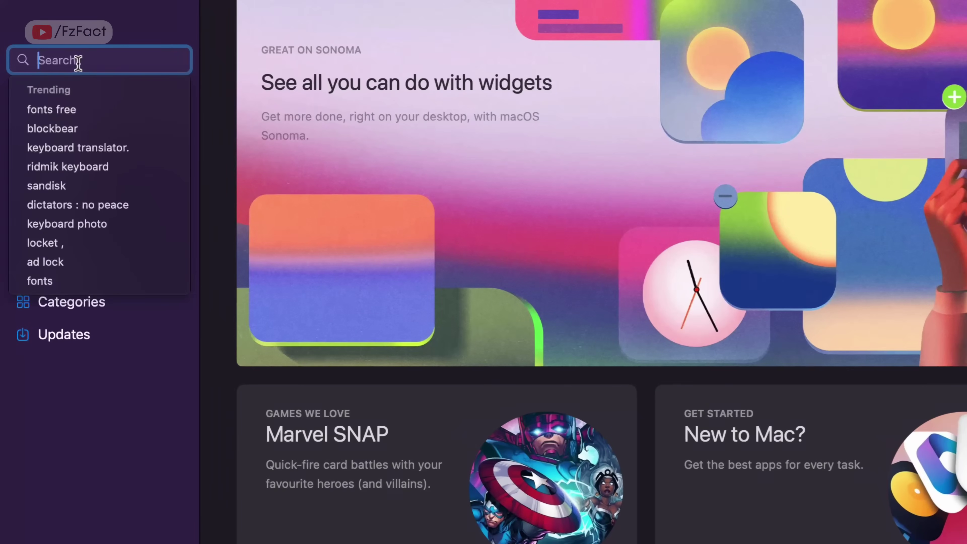
pyautogui.write('vn')
pyautogui.click(93, 102)
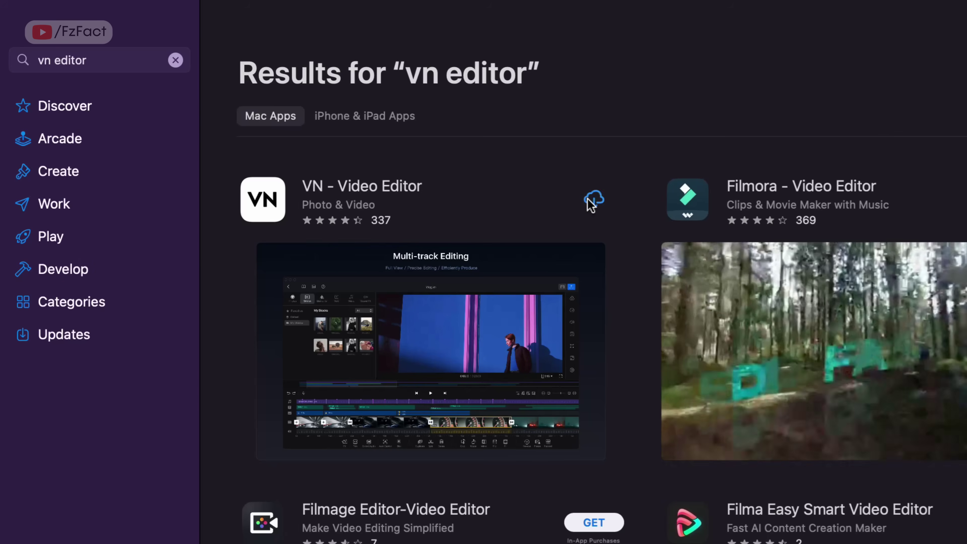
pyautogui.click(592, 198)
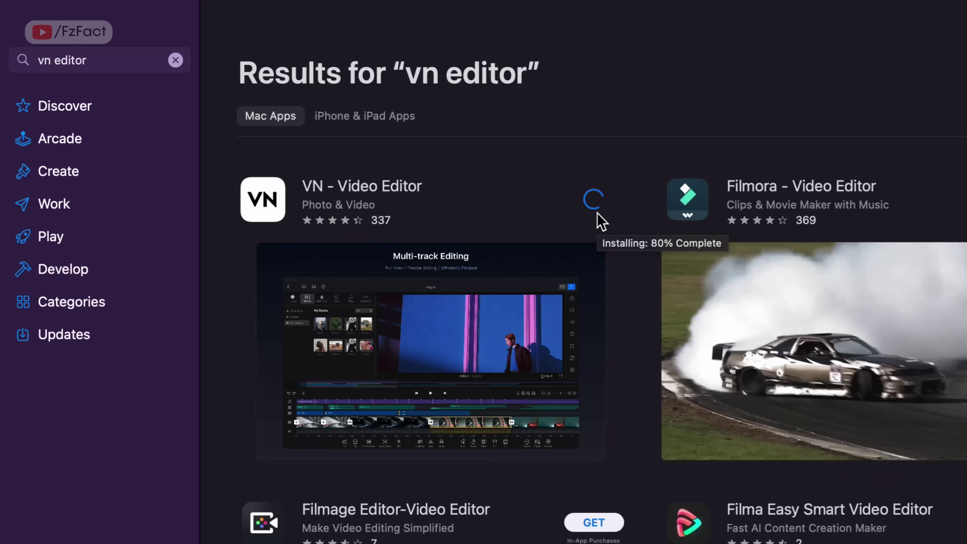
pyautogui.click(598, 217)
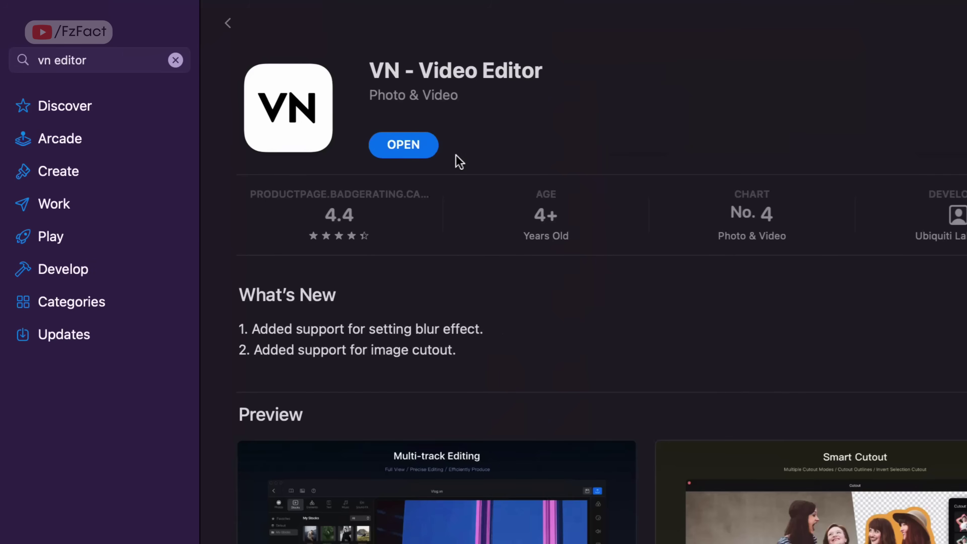
pyautogui.click(429, 149)
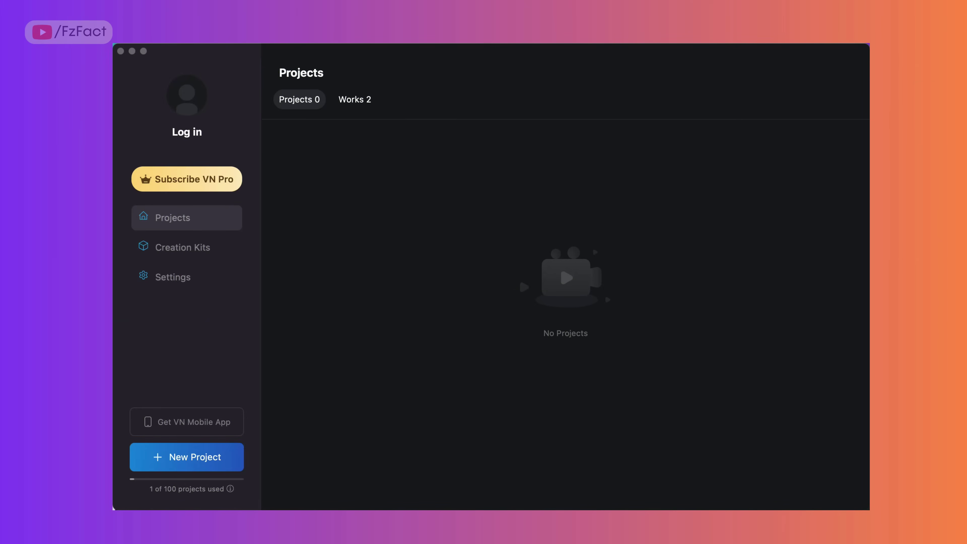
# - Open the Watermark section of the VN settings
pyautogui.click(176, 282)
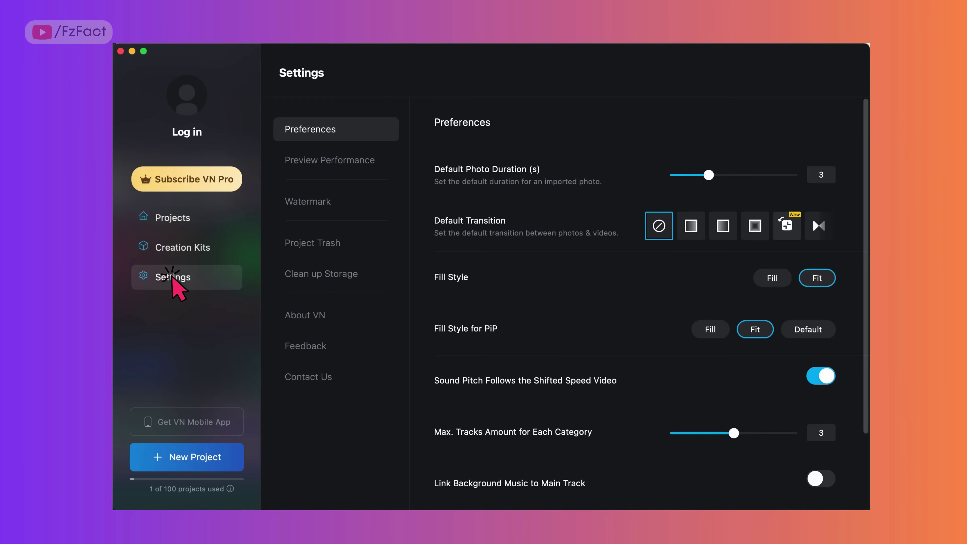
pyautogui.click(314, 207)
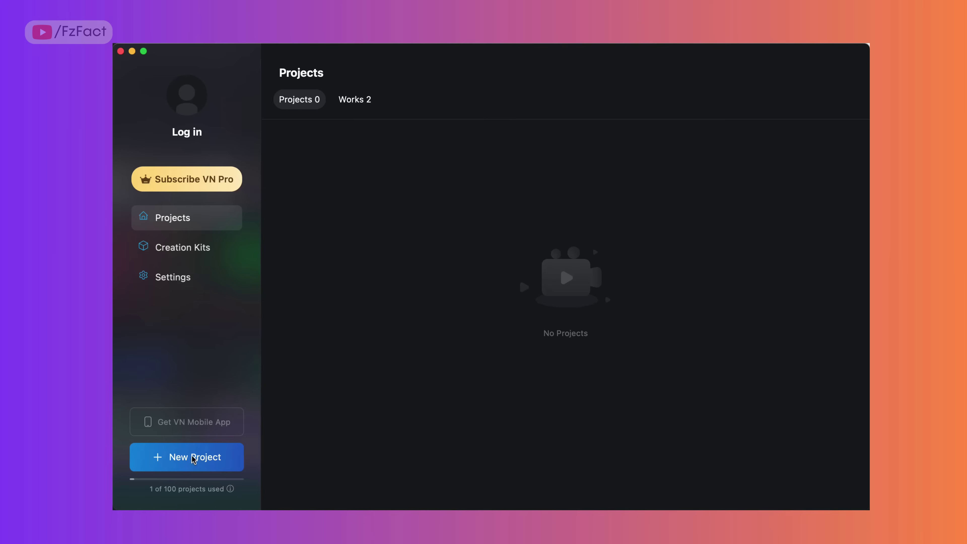
# - Create a new VN project and delete the default clip with the VN logo from its timeline
pyautogui.click(179, 459)
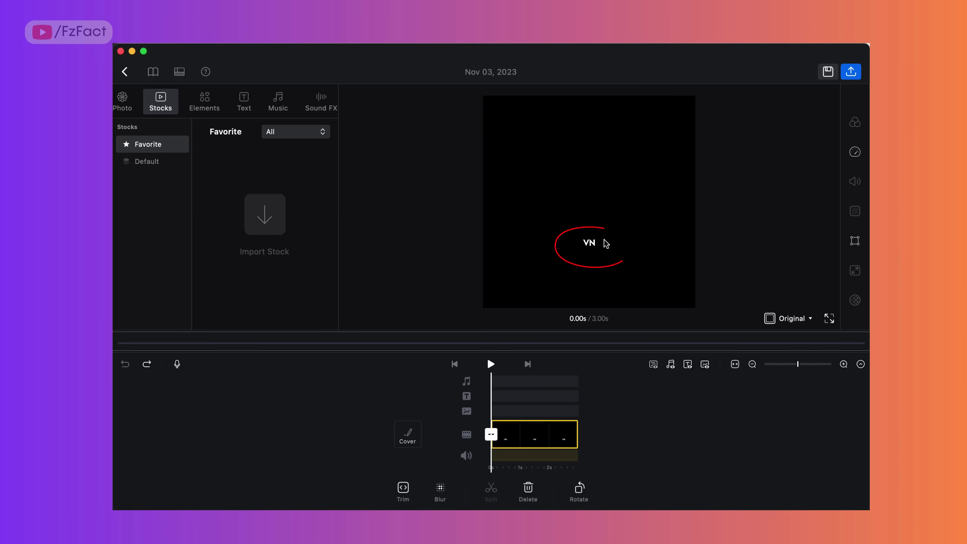
pyautogui.click(590, 237)
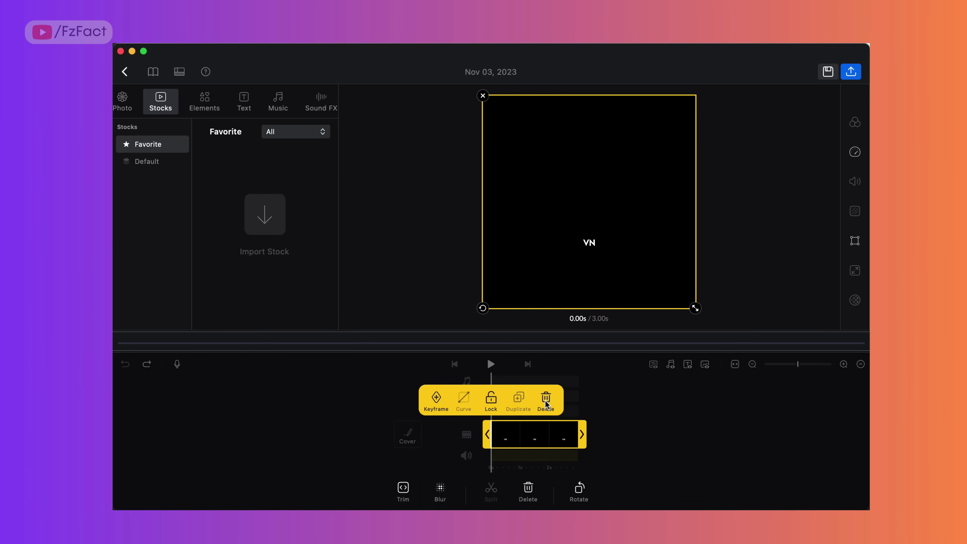
pyautogui.click(546, 401)
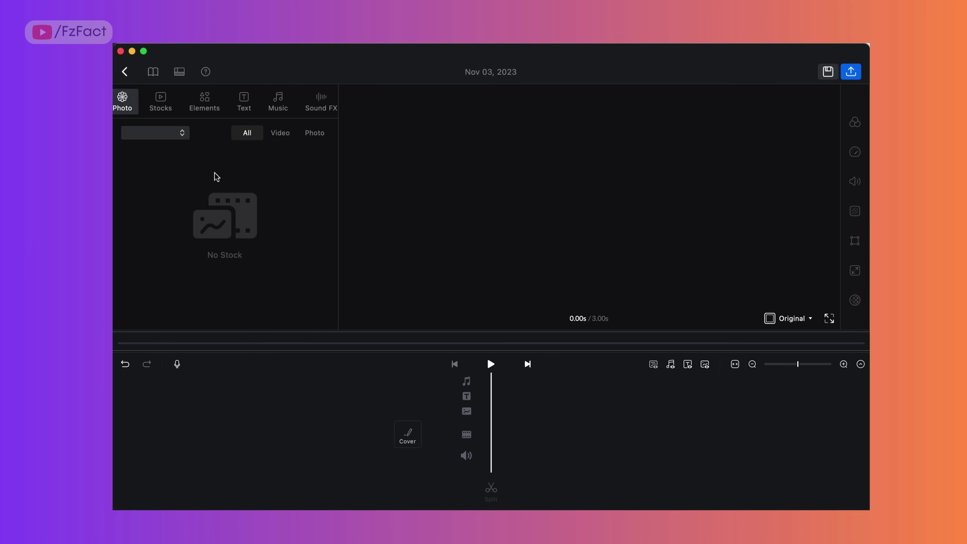
# - Import all the clips from the desktop's Charcher Animation folder into the project's favorite stocks
pyautogui.click(161, 102)
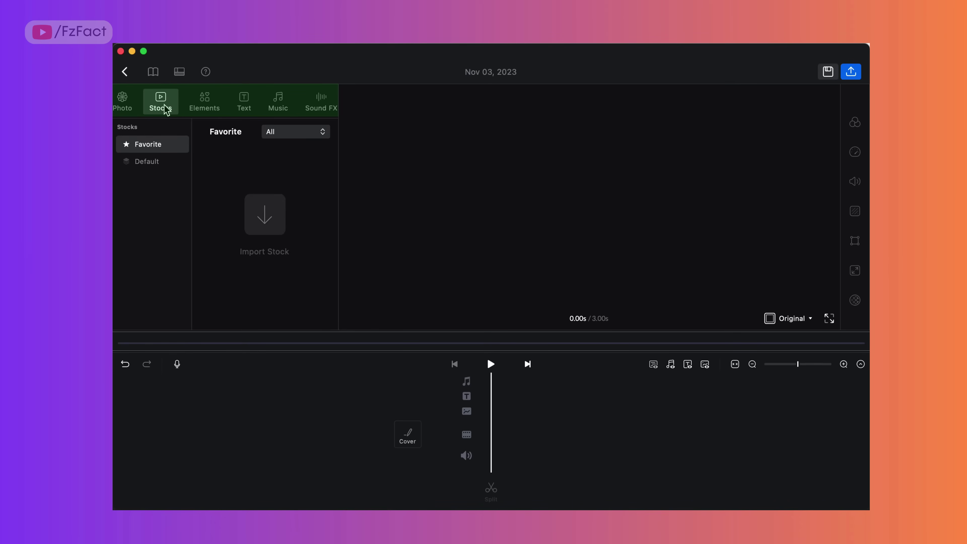
pyautogui.click(285, 222)
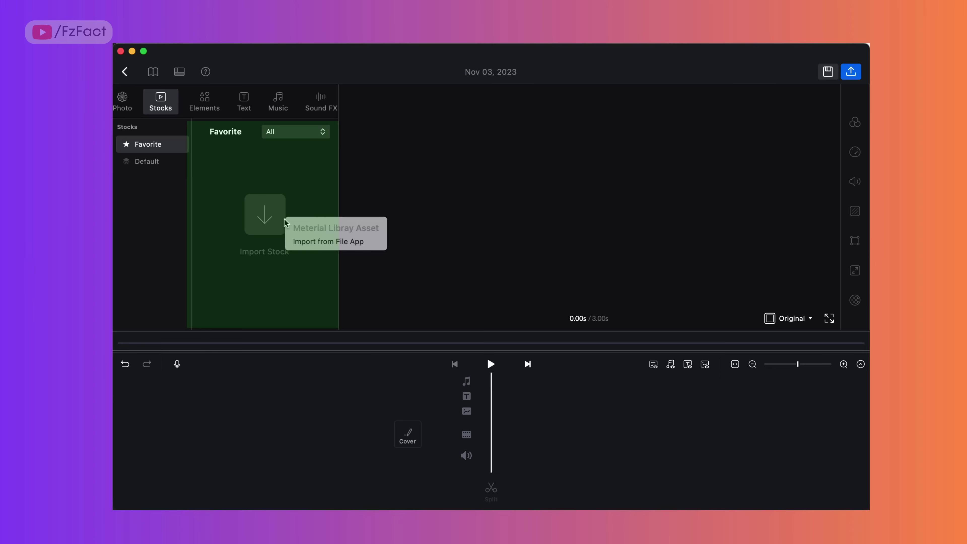
pyautogui.click(314, 245)
pyautogui.click(472, 313)
pyautogui.scroll(-1, 574, 285)
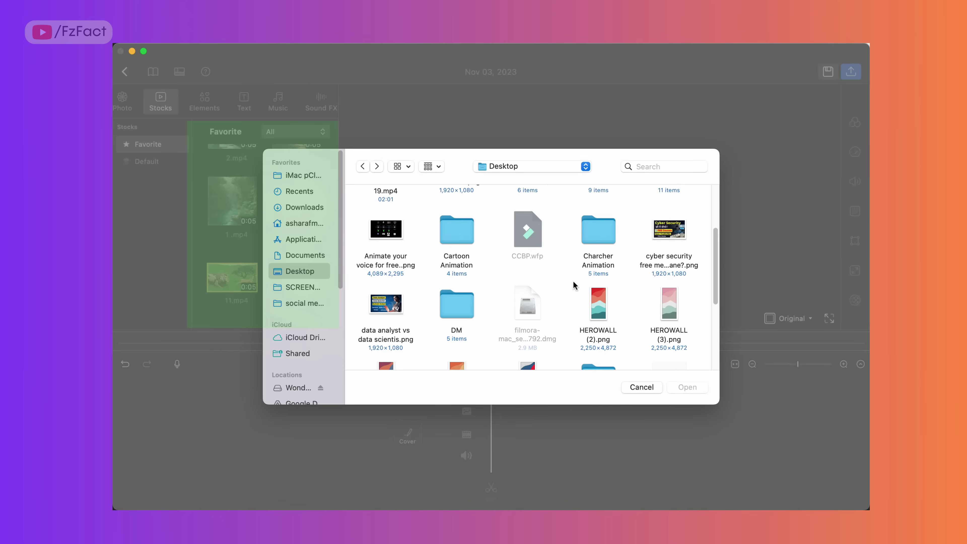
pyautogui.doubleClick(603, 236)
pyautogui.moveTo(671, 219); pyautogui.dragTo(396, 261)
pyautogui.click(688, 388)
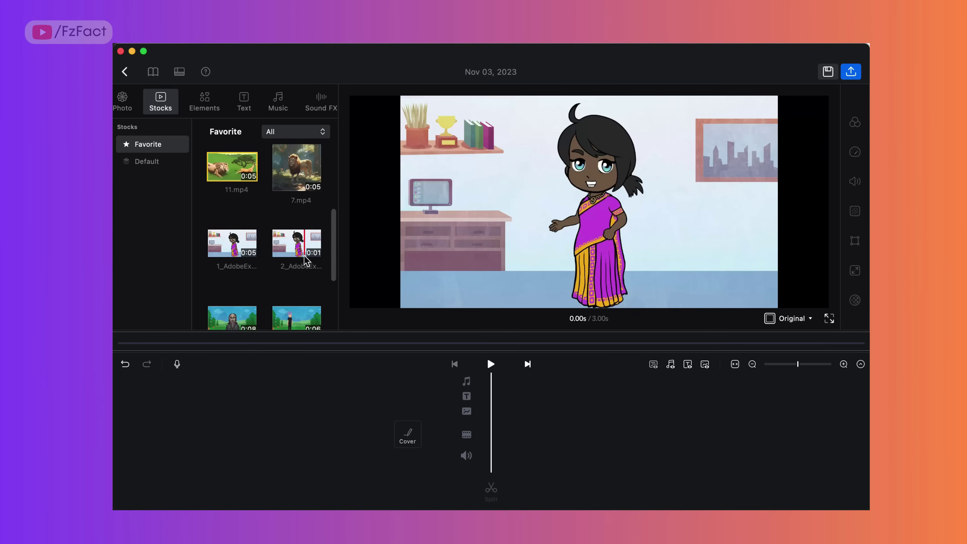
pyautogui.scroll(-3, 305, 262)
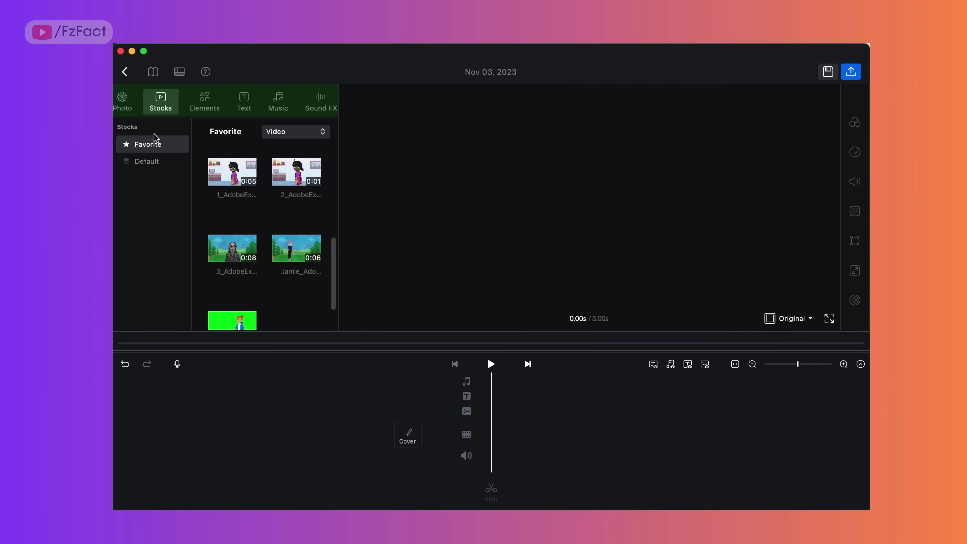
# - Place the default black.png stock on the main track and extend the clip to about 2:01.67
pyautogui.click(149, 162)
pyautogui.click(300, 131)
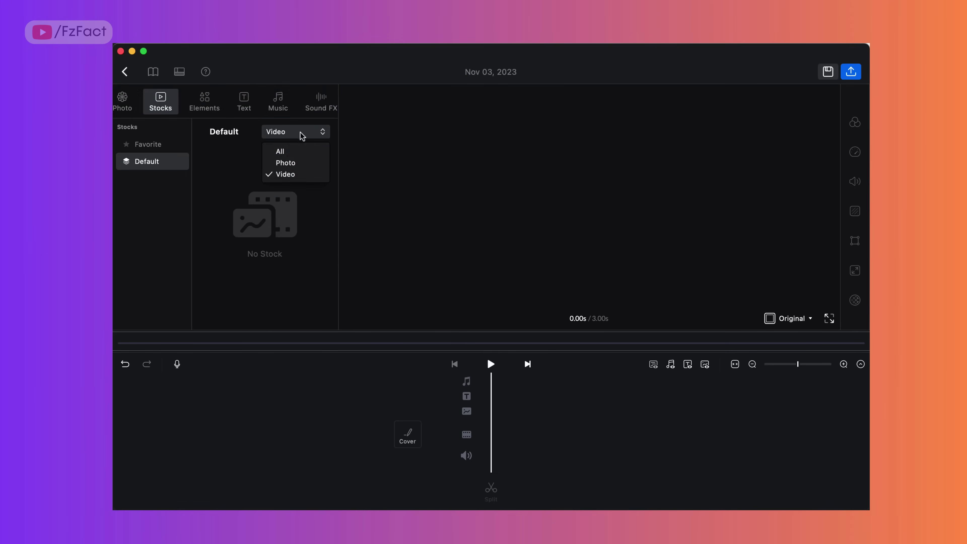
pyautogui.click(292, 151)
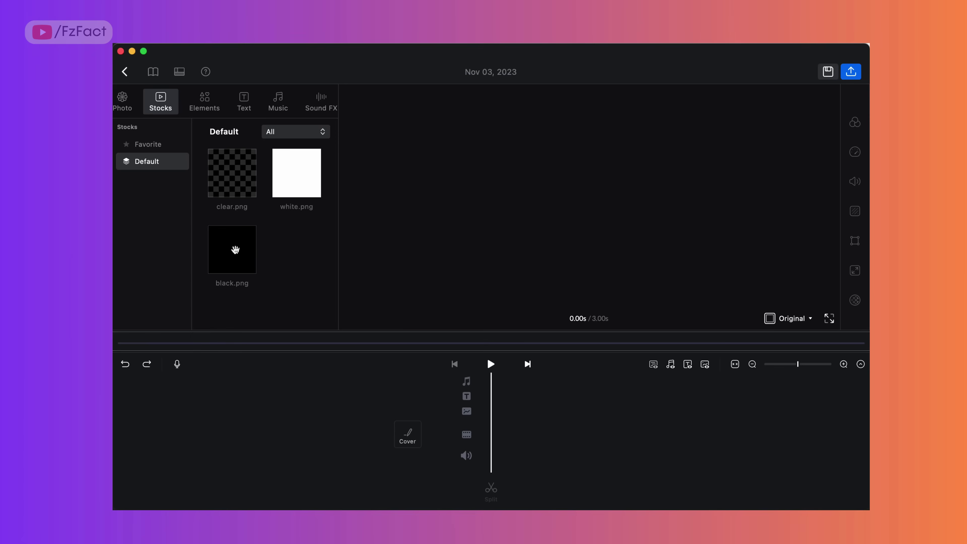
pyautogui.moveTo(234, 249); pyautogui.dragTo(536, 425)
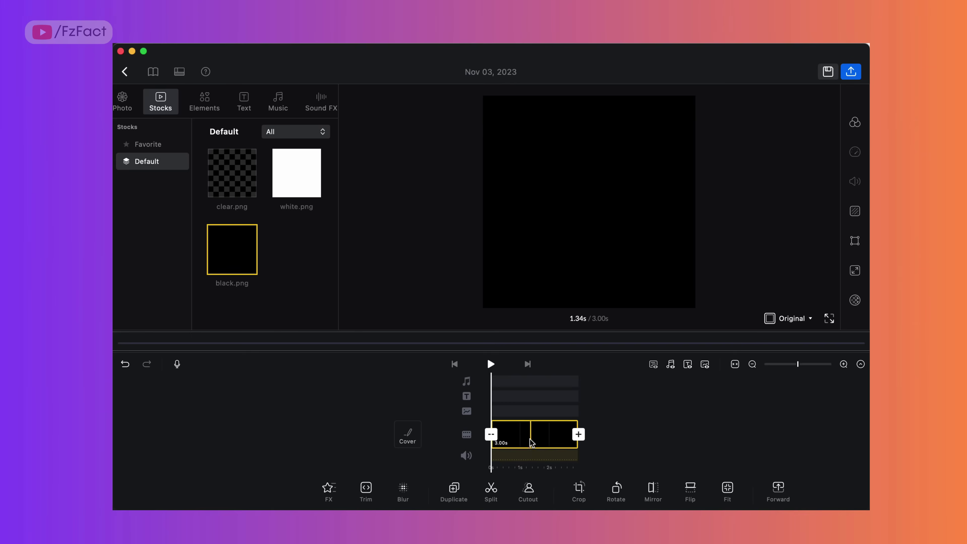
pyautogui.click(532, 442)
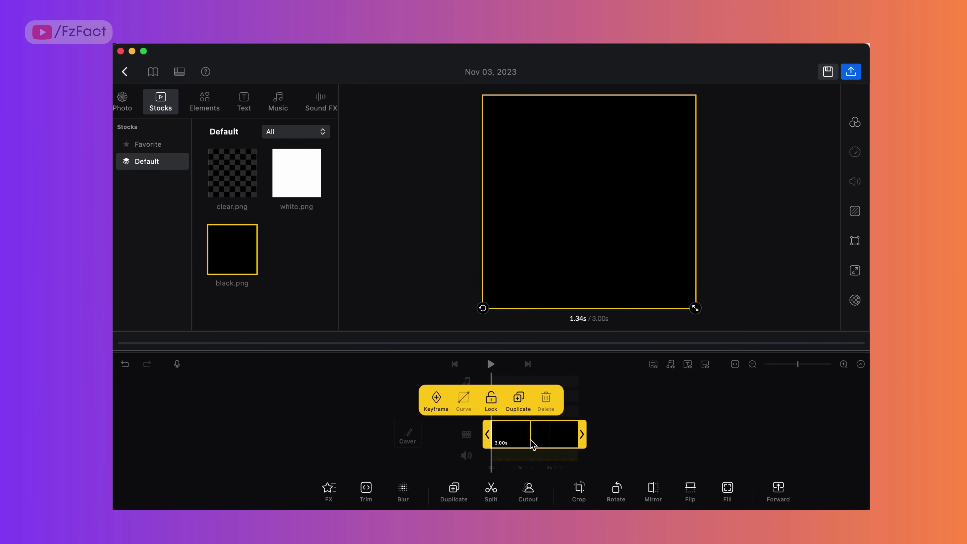
pyautogui.moveTo(583, 435); pyautogui.dragTo(848, 443)
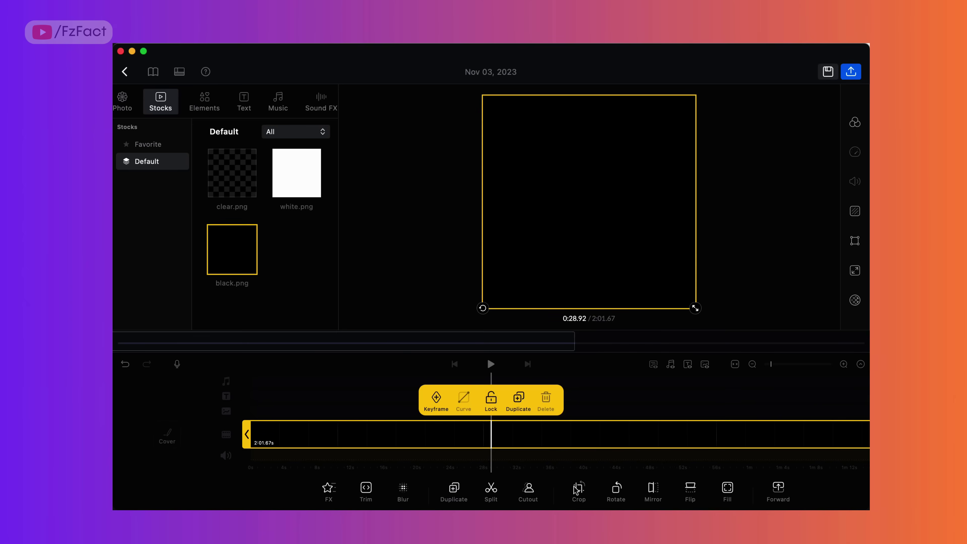
# - Crop the black clip on the main track to the 16:9 aspect ratio
pyautogui.click(577, 488)
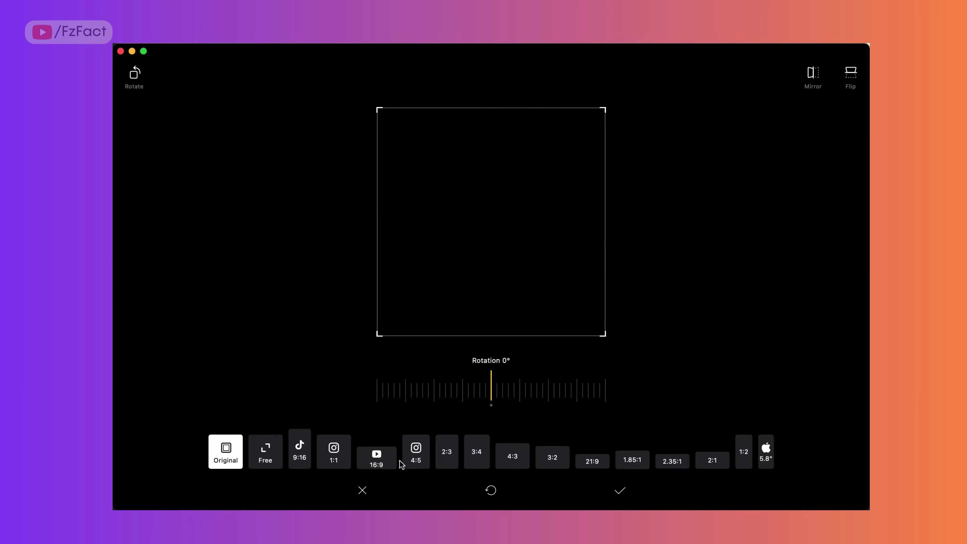
pyautogui.click(392, 458)
pyautogui.click(619, 490)
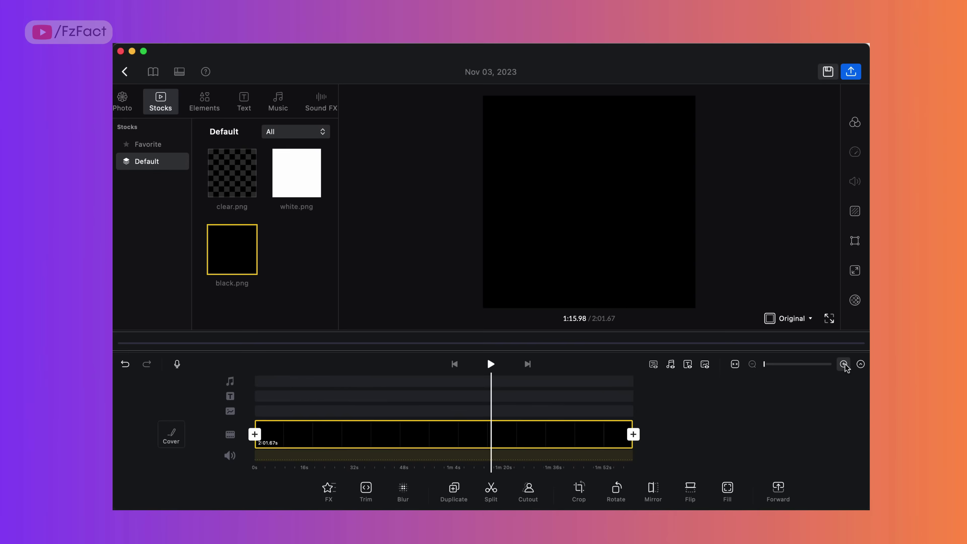
pyautogui.click(843, 364)
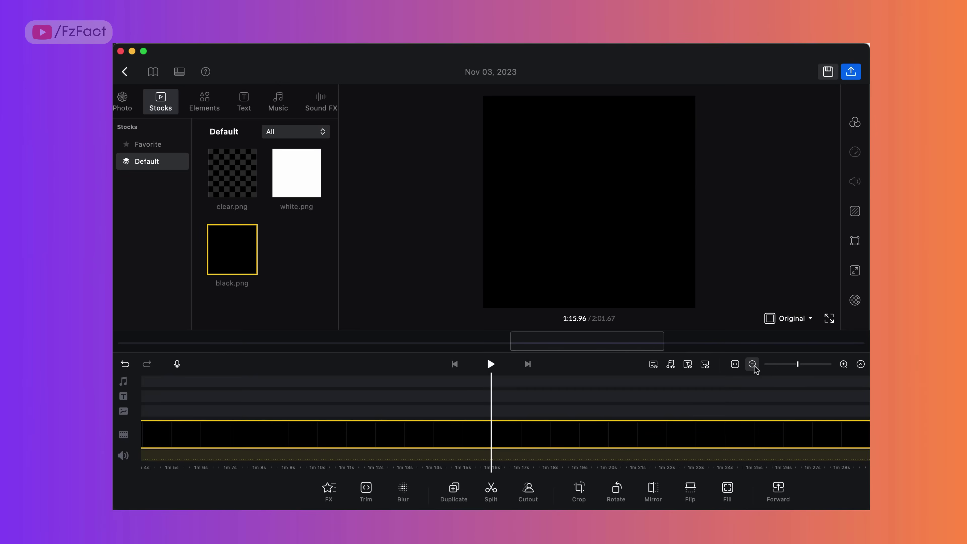
pyautogui.click(754, 365)
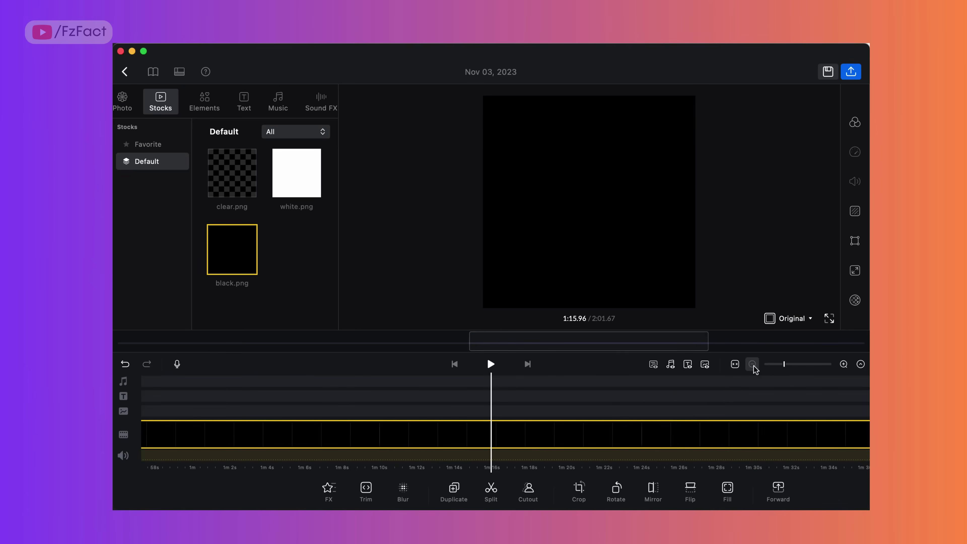
# - Switch to the YouTube search results, play the New Stories Book Hindi video and rewind it to its opening disclaimer
pyautogui.scroll(3, 539, 410)
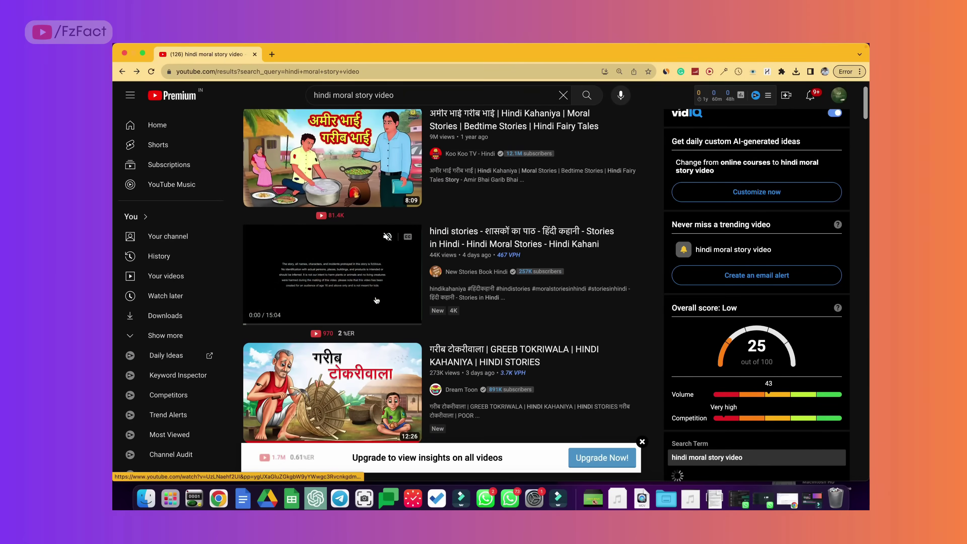
pyautogui.click(325, 262)
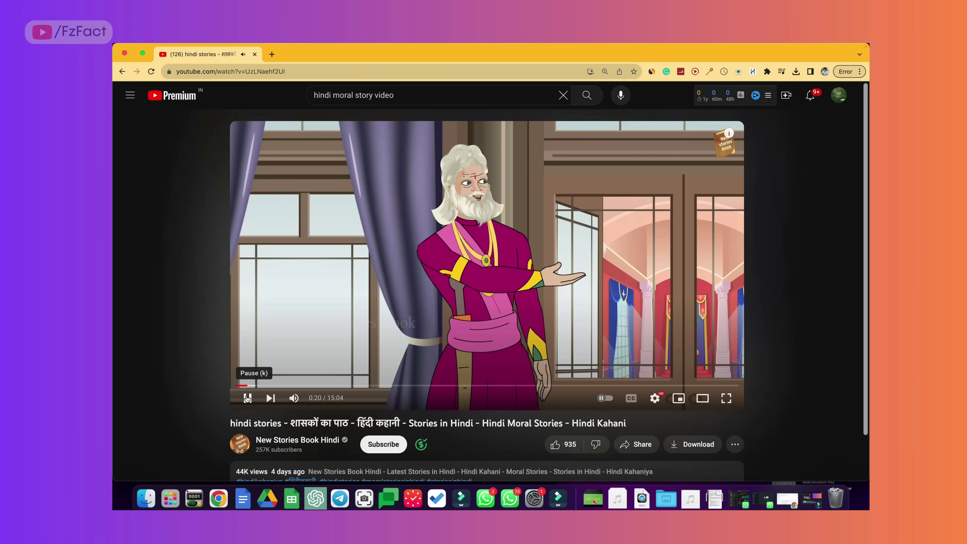
pyautogui.moveTo(244, 386); pyautogui.dragTo(237, 385)
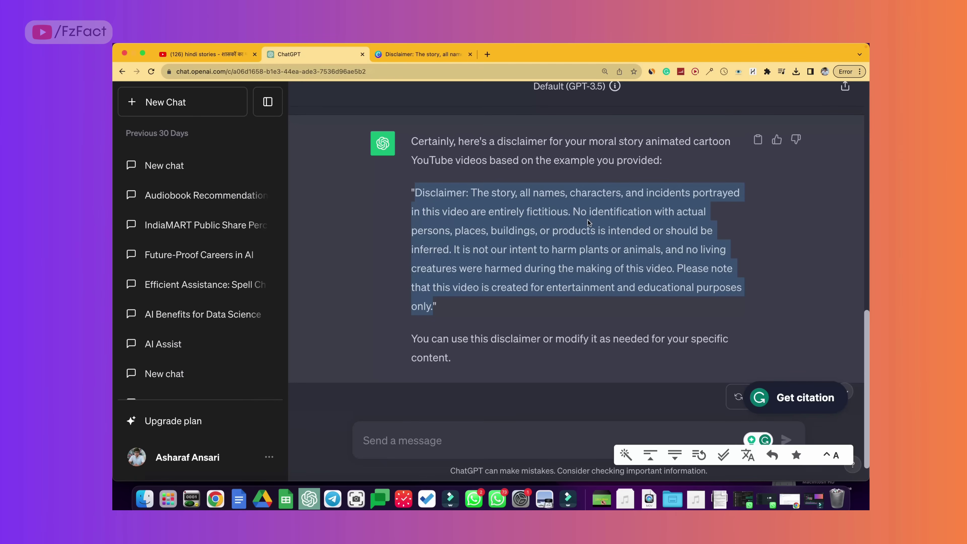
# - In ChatGPT, copy the complete disclaimer paragraph from the answer about moral story cartoon videos
pyautogui.click(552, 224)
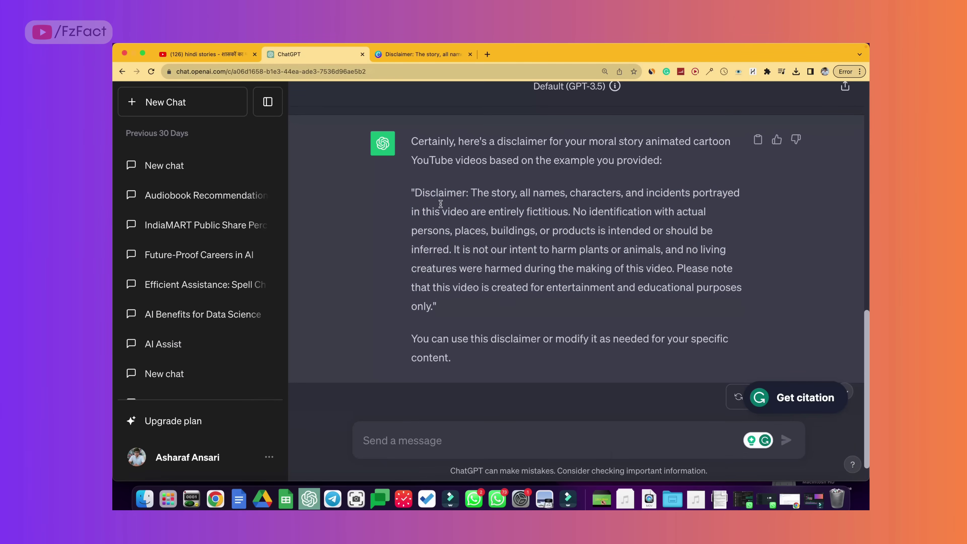
pyautogui.moveTo(414, 192); pyautogui.dragTo(465, 302)
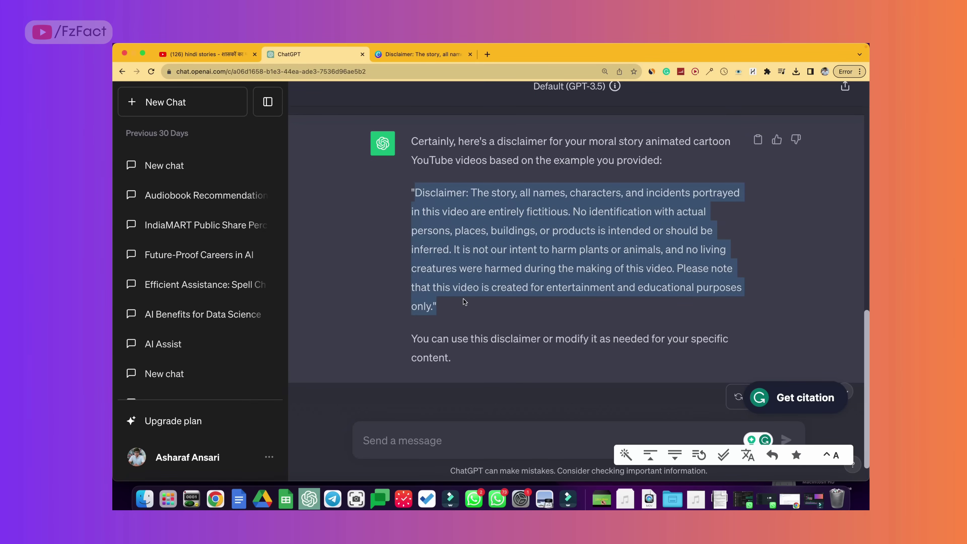
pyautogui.rightClick(485, 241)
pyautogui.click(501, 265)
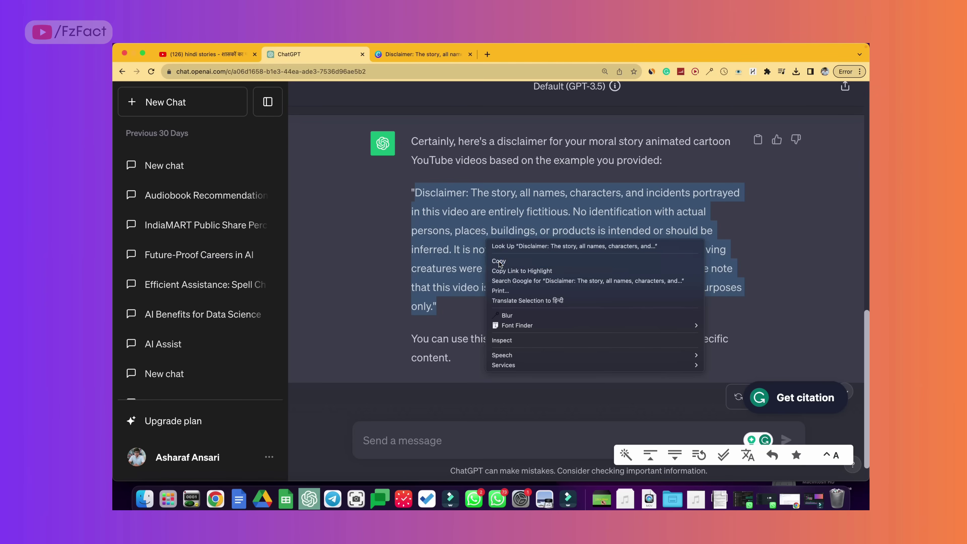
# - Switch to the Canva Disclaimer design and examine its text box and the sharing and download options
pyautogui.click(447, 56)
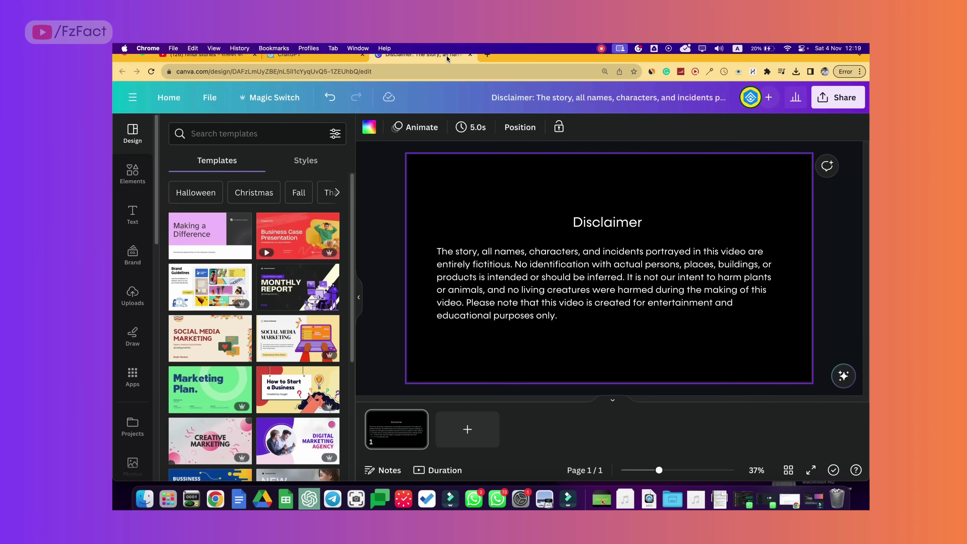
pyautogui.click(609, 266)
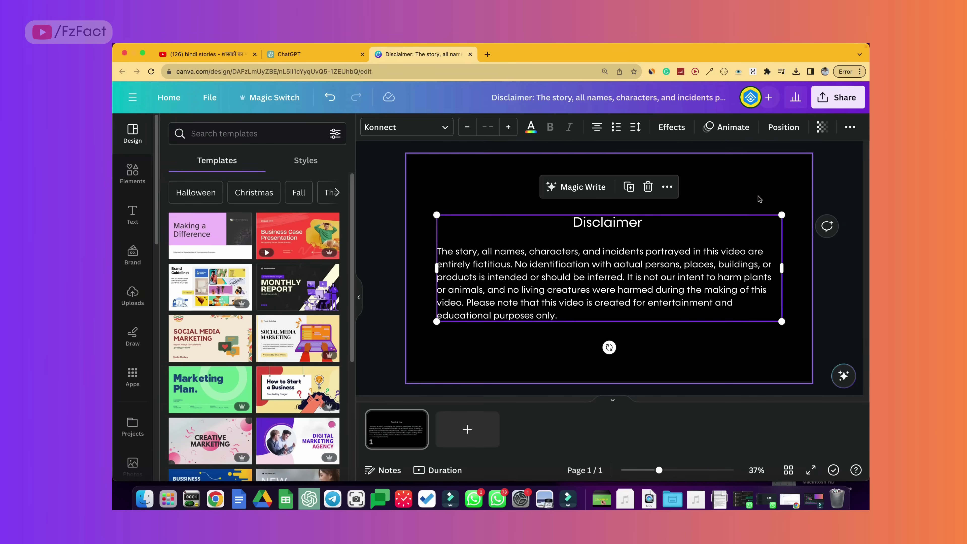
pyautogui.click(773, 195)
pyautogui.click(837, 97)
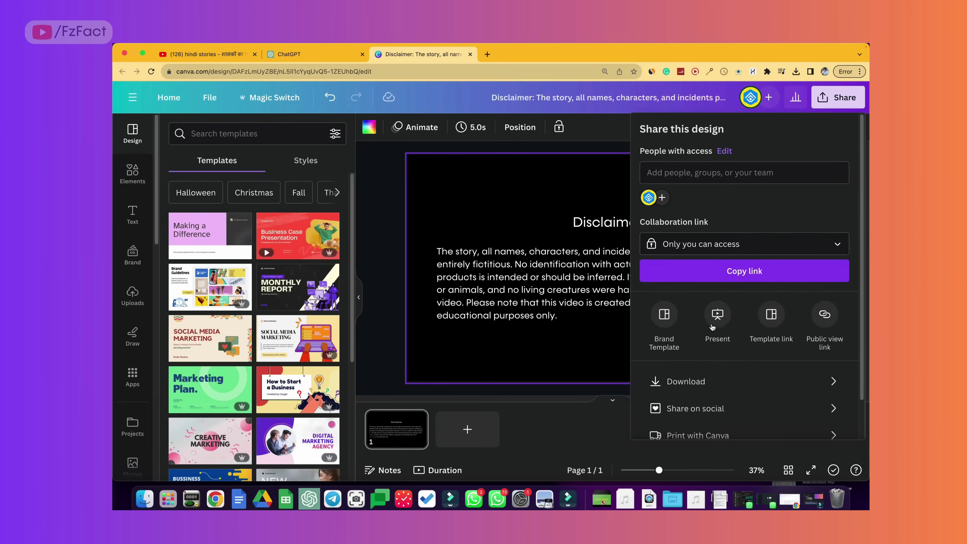
pyautogui.click(554, 193)
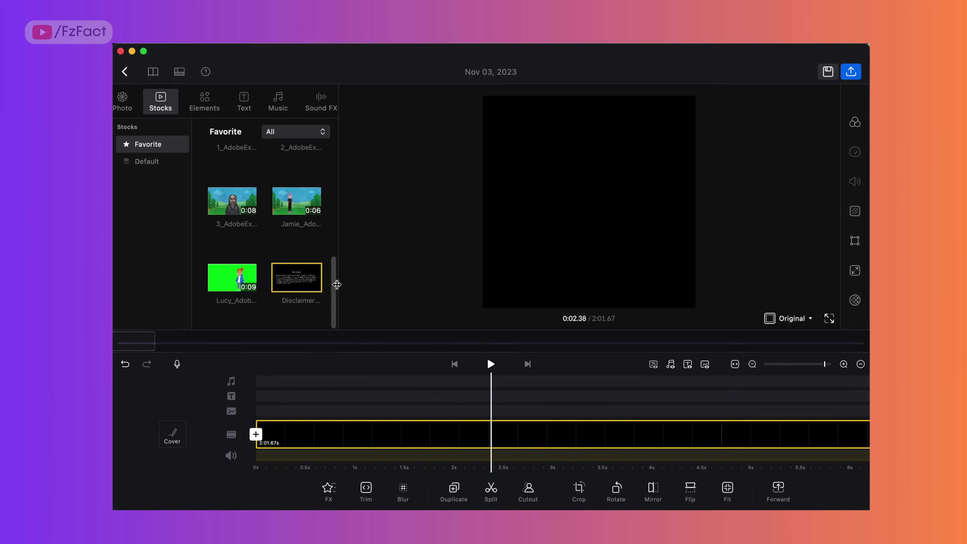
# - In VN, place the Disclaimer image at the start of the main track and trim it to about 1.5 s
pyautogui.moveTo(303, 280); pyautogui.dragTo(263, 431)
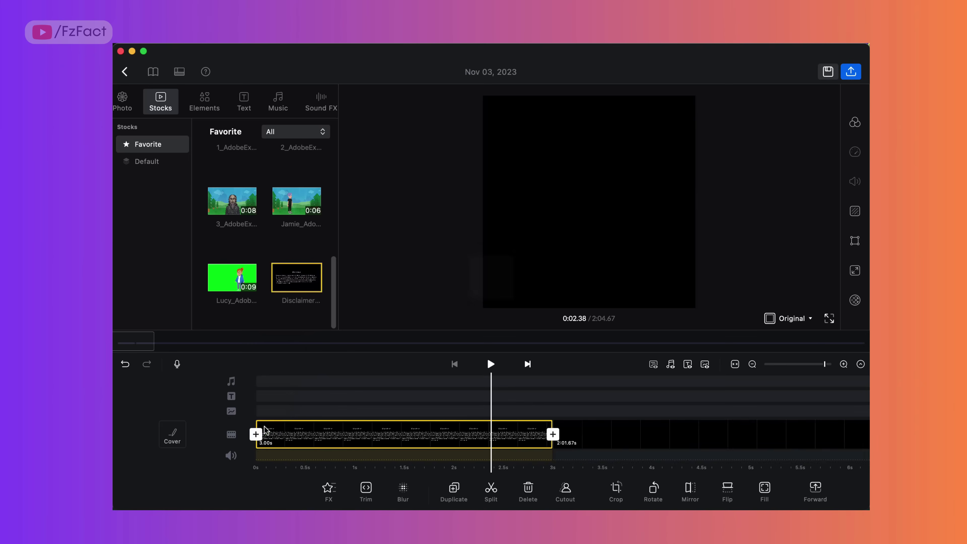
pyautogui.click(419, 431)
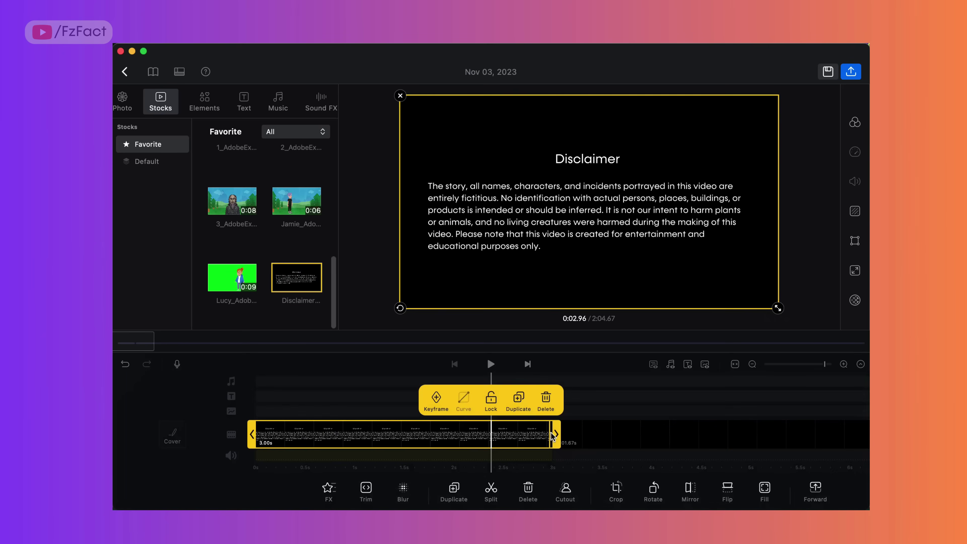
pyautogui.moveTo(556, 435); pyautogui.dragTo(396, 443)
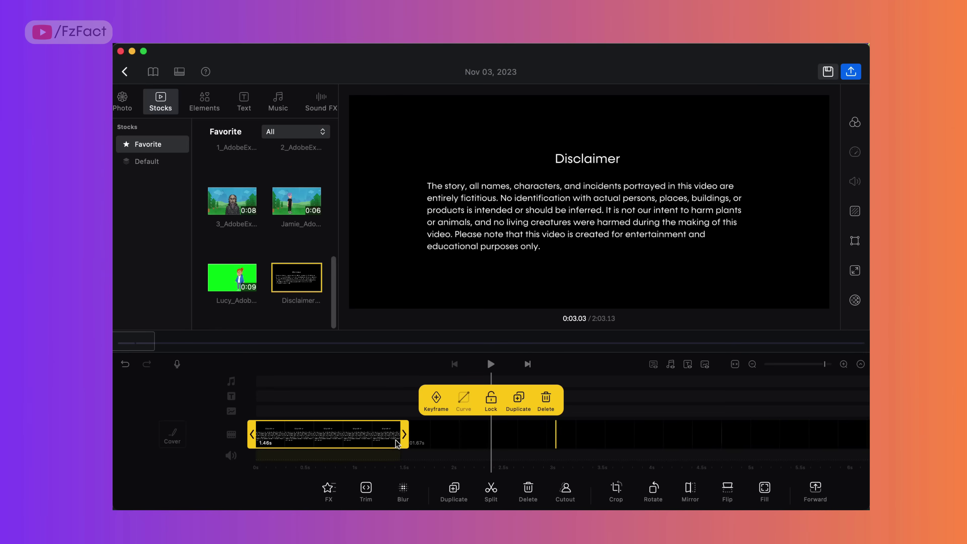
# - Try adding a Standard text clip after the disclaimer image, pasting the copied disclaimer into it and breaking it into lines
pyautogui.click(241, 102)
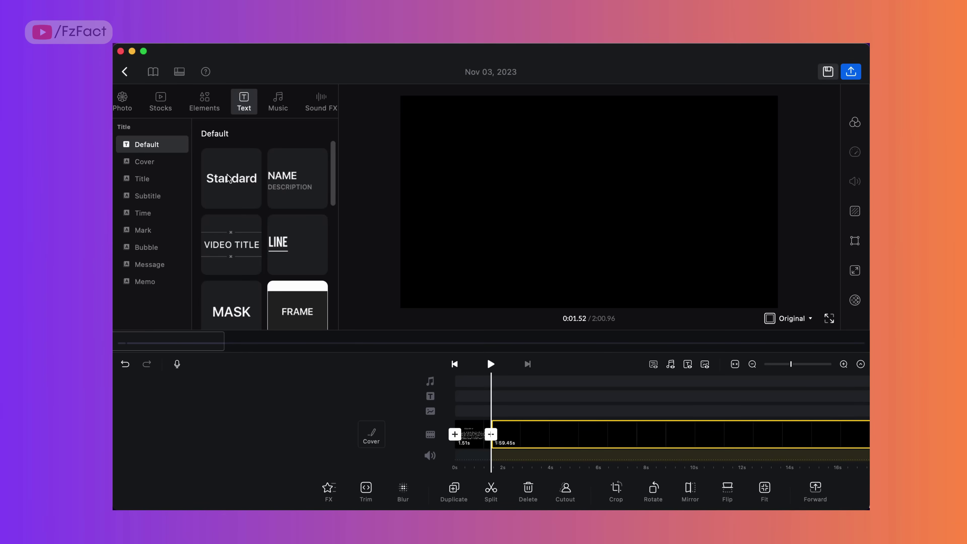
pyautogui.moveTo(228, 183); pyautogui.dragTo(511, 401)
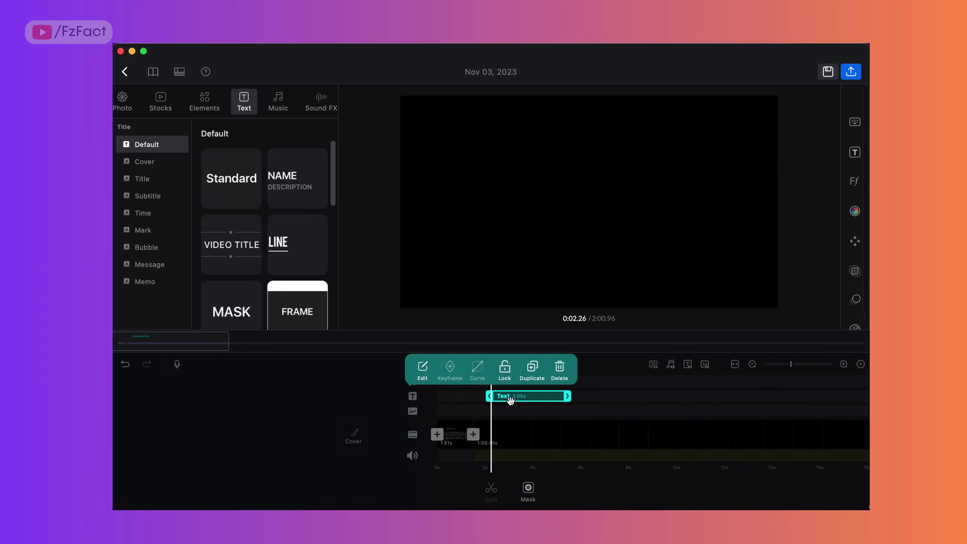
pyautogui.press('super+v')
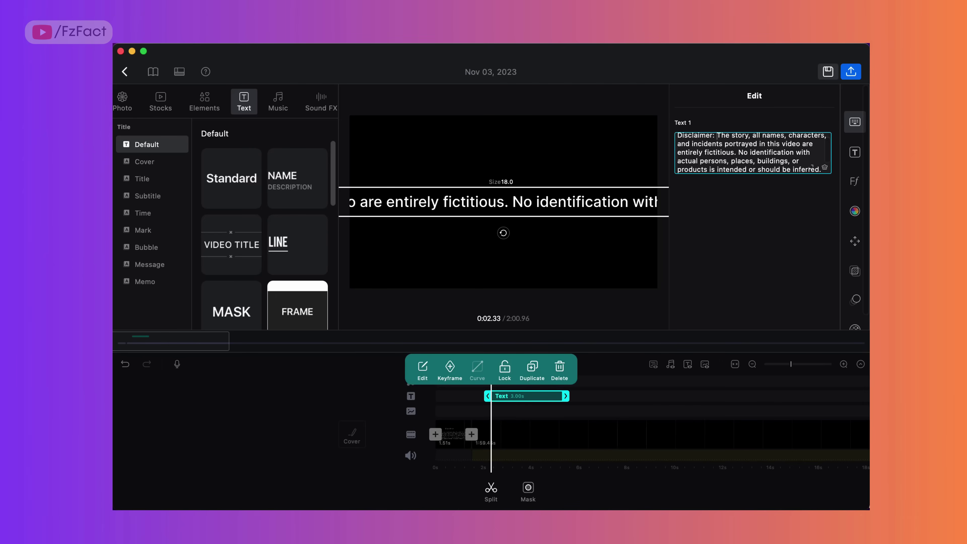
pyautogui.click(717, 136)
pyautogui.press('Return')
pyautogui.click(748, 144)
pyautogui.press('Return')
pyautogui.click(766, 152)
pyautogui.press('Return')
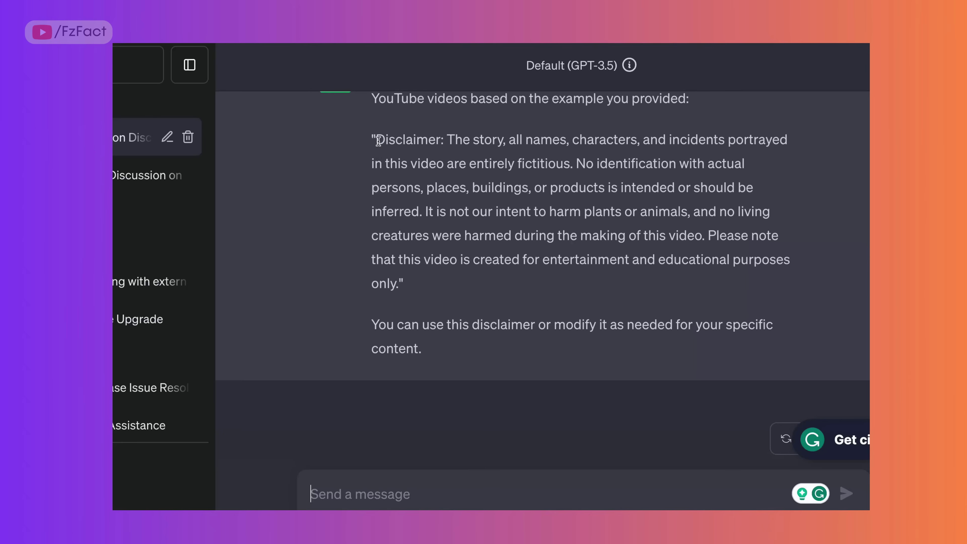
# - Copy the disclaimer text between the quotation marks from the ChatGPT answer
pyautogui.moveTo(376, 139); pyautogui.dragTo(394, 280)
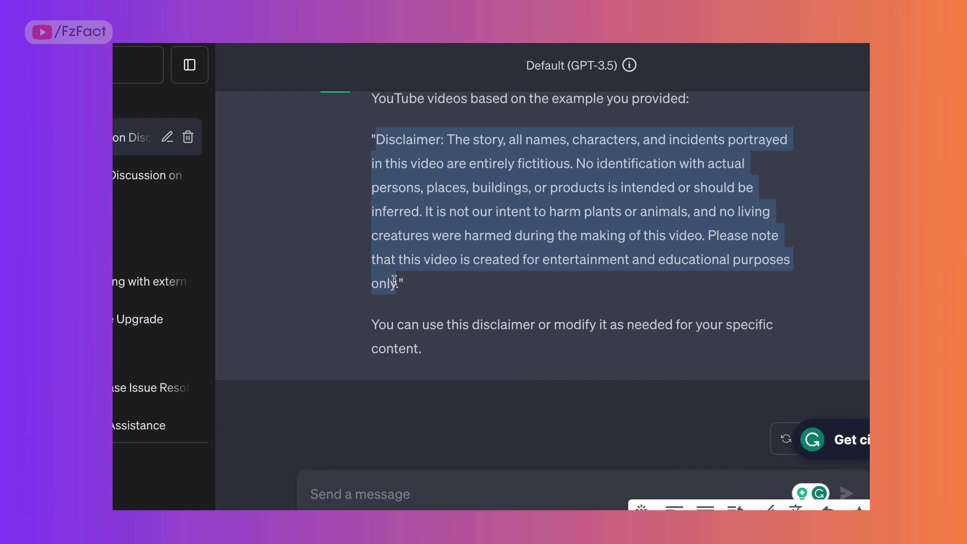
pyautogui.rightClick(408, 168)
pyautogui.click(419, 189)
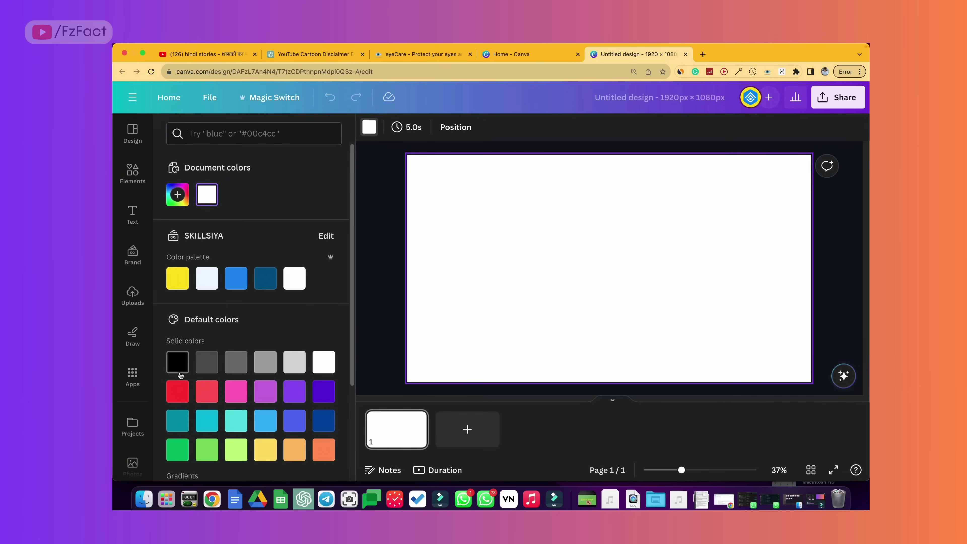
# - In the blank 1920 × 1080 px Canva design, set the background to black and paste the disclaimer text
pyautogui.click(177, 361)
pyautogui.press('cmd+v')
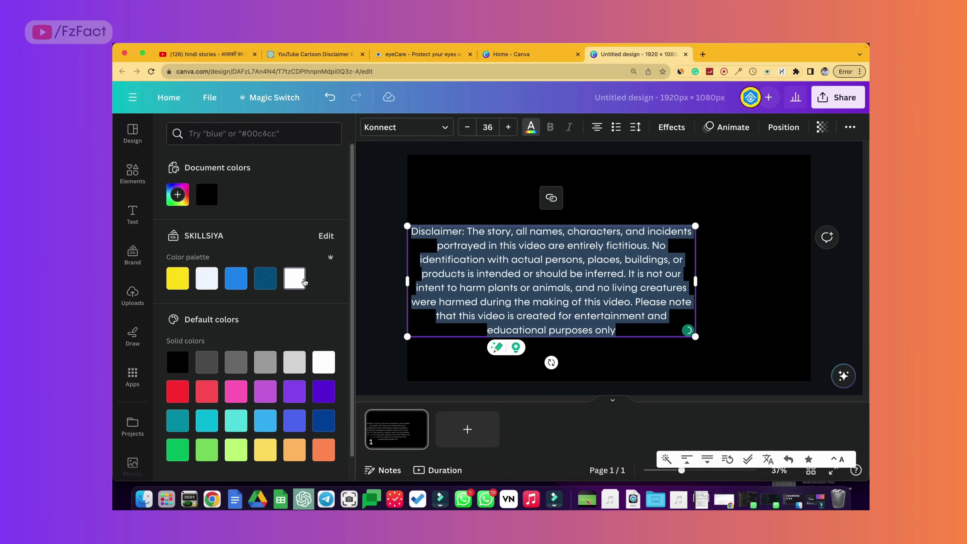
pyautogui.press('Escape')
# - Break the pasted text after "Disclaimer:" so that the heading stands on its own line
pyautogui.click(476, 227)
pyautogui.press('BackSpace')
pyautogui.press('Return')
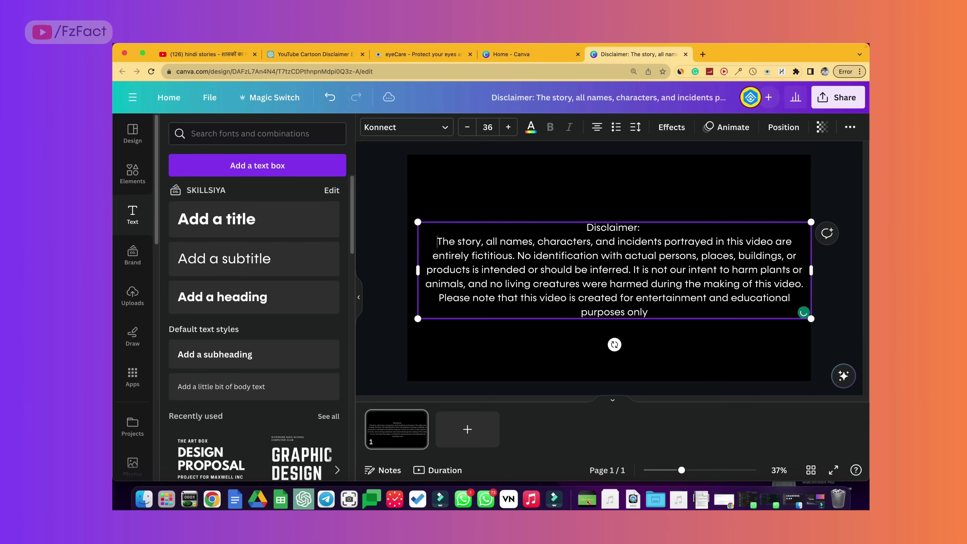
# - Format the Disclaimer heading in Konnect Bold, add a blank line below it and increase its font size
pyautogui.doubleClick(614, 228)
pyautogui.click(407, 126)
pyautogui.click(212, 301)
pyautogui.press('Return')
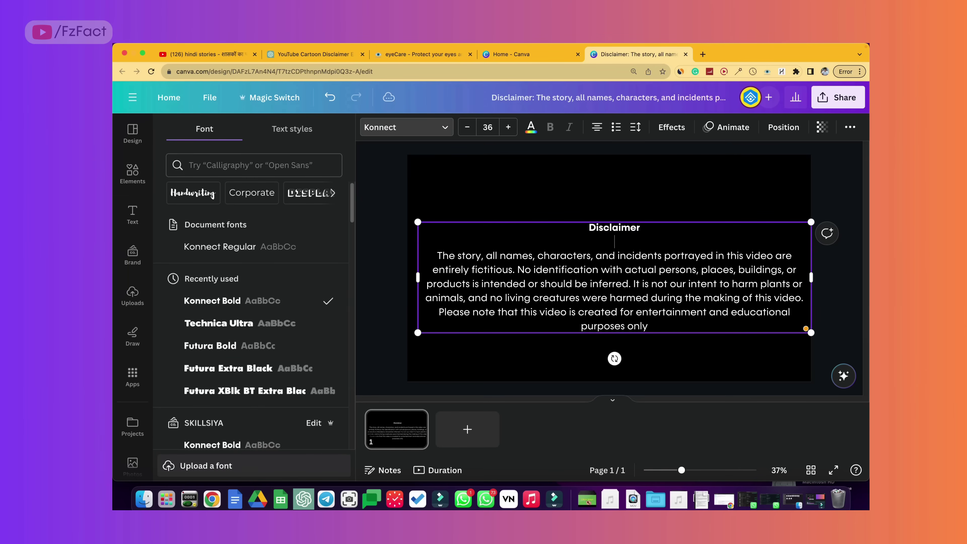
pyautogui.doubleClick(646, 230)
pyautogui.press('cmd+shift+period')
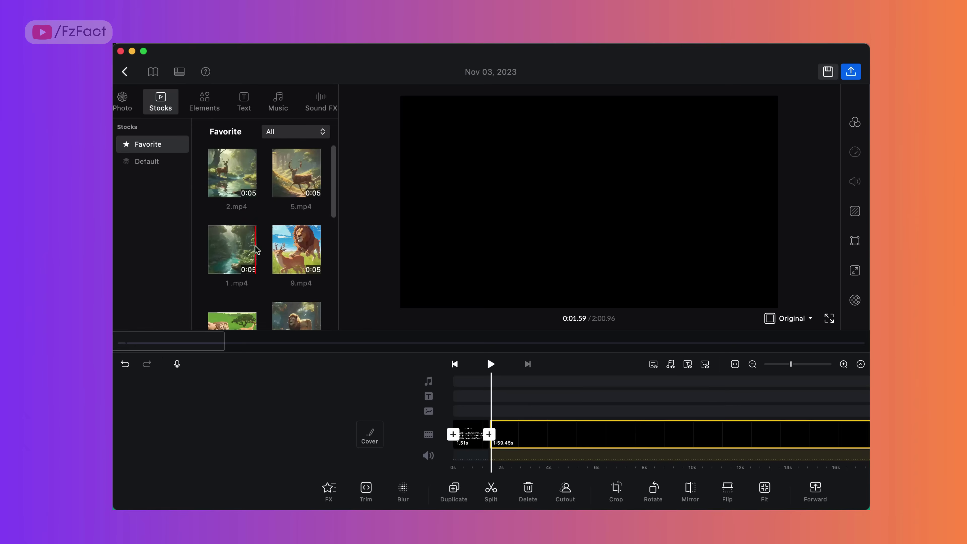
# - Back in VN, place the favorite stock clip 1_AdobeEx… on the overlay track right after the disclaimer, at about 1.5 s
pyautogui.scroll(-3, 254, 253)
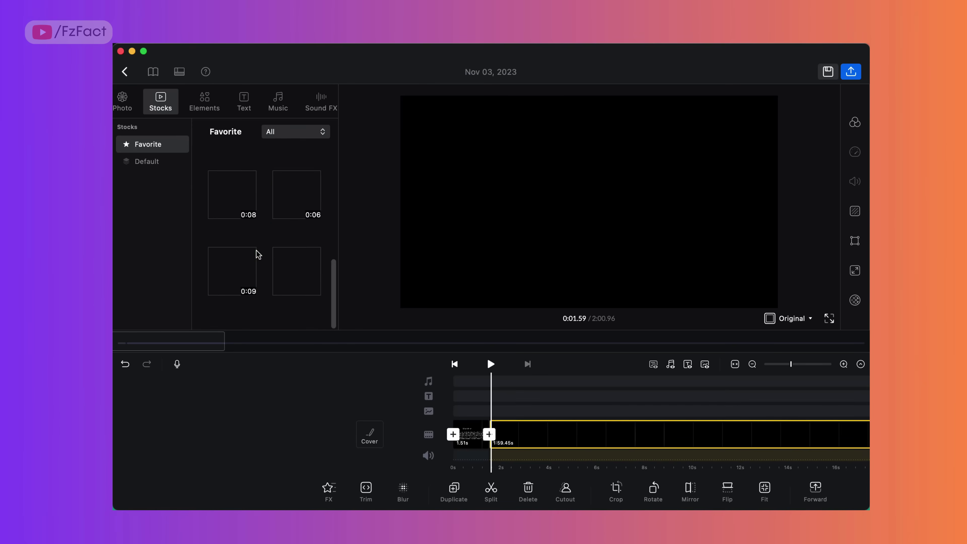
pyautogui.scroll(1, 261, 256)
pyautogui.scroll(-5, 320, 263)
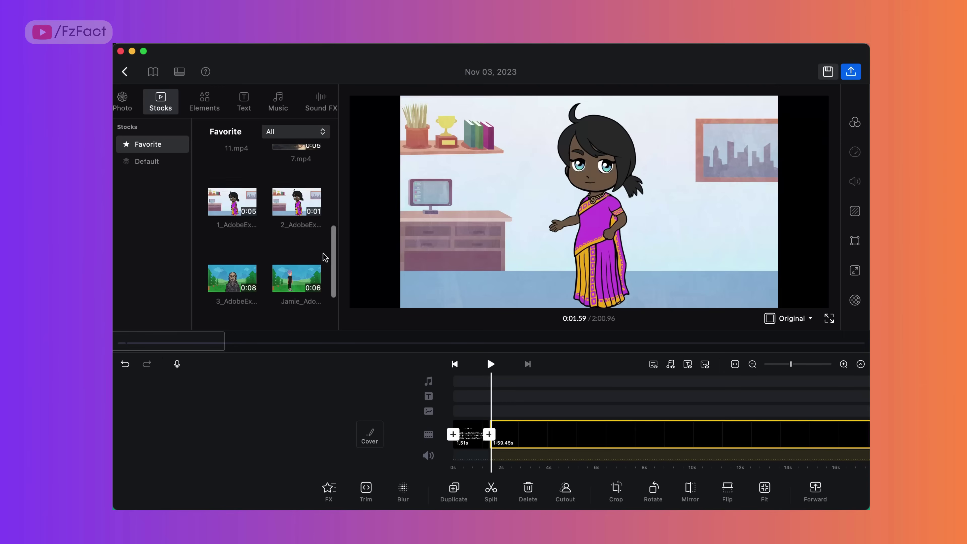
pyautogui.scroll(4, 313, 270)
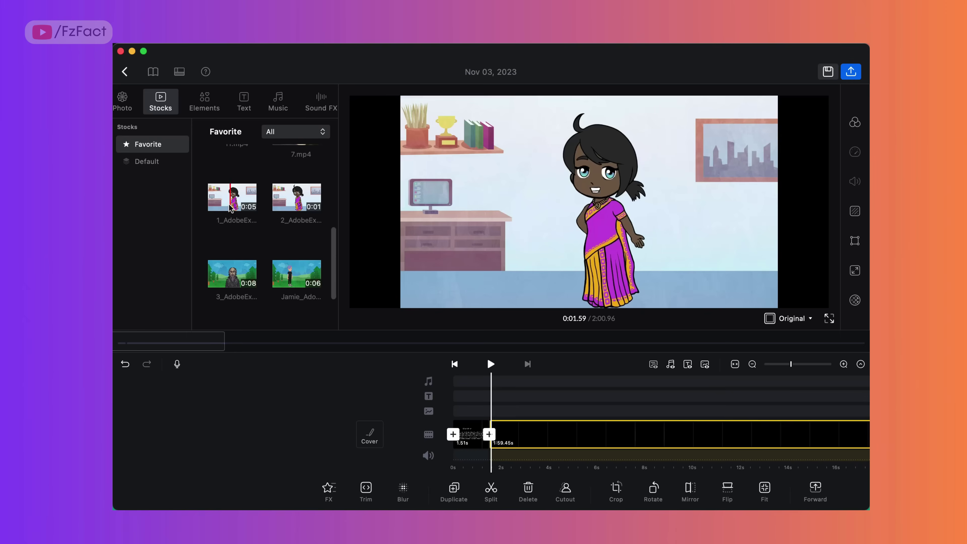
pyautogui.click(229, 196)
pyautogui.moveTo(230, 197); pyautogui.dragTo(510, 406)
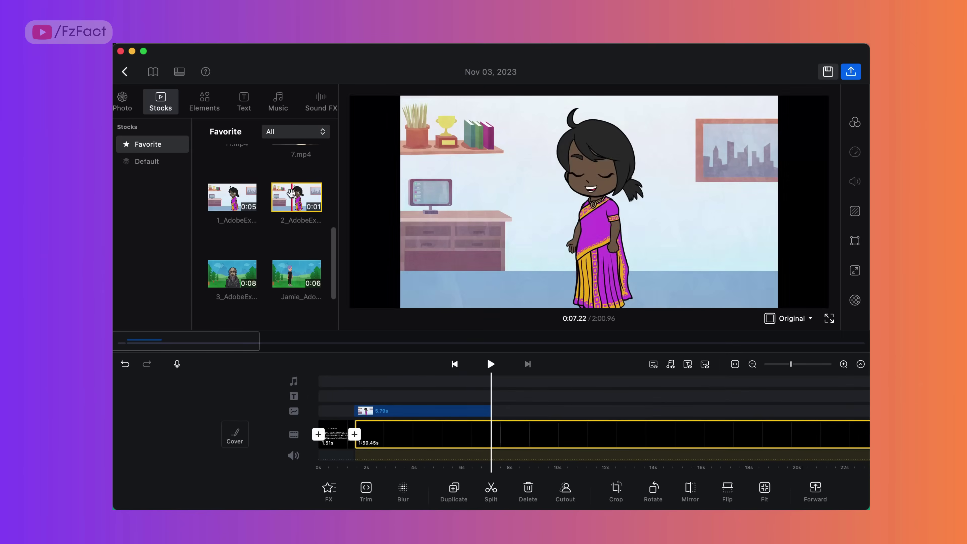
# - Place the 2_AdobeEx…, 3_AdobeEx…, Jamie_Ado… and Lucy_Adob… clips in sequence on the overlay track with short gaps between them
pyautogui.moveTo(297, 197); pyautogui.dragTo(508, 410)
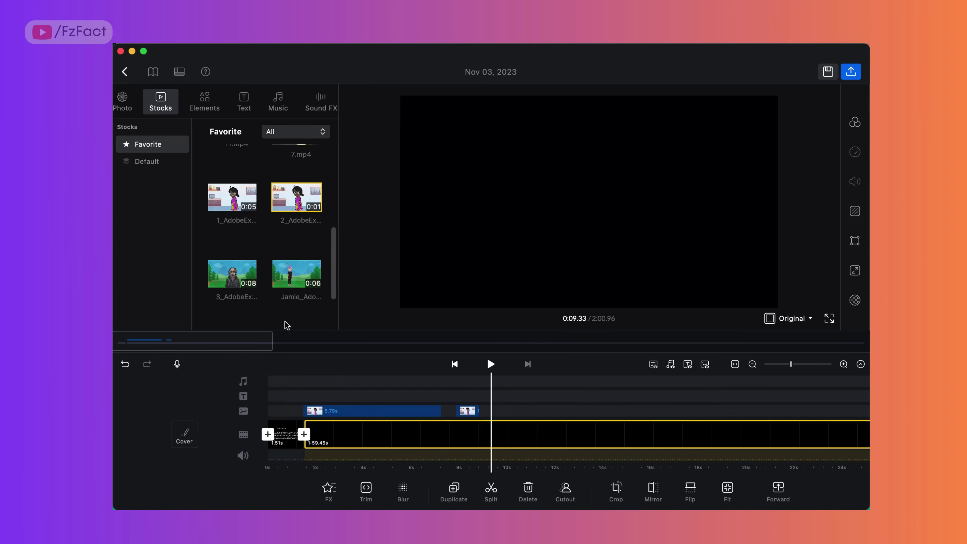
pyautogui.moveTo(232, 274); pyautogui.dragTo(571, 409)
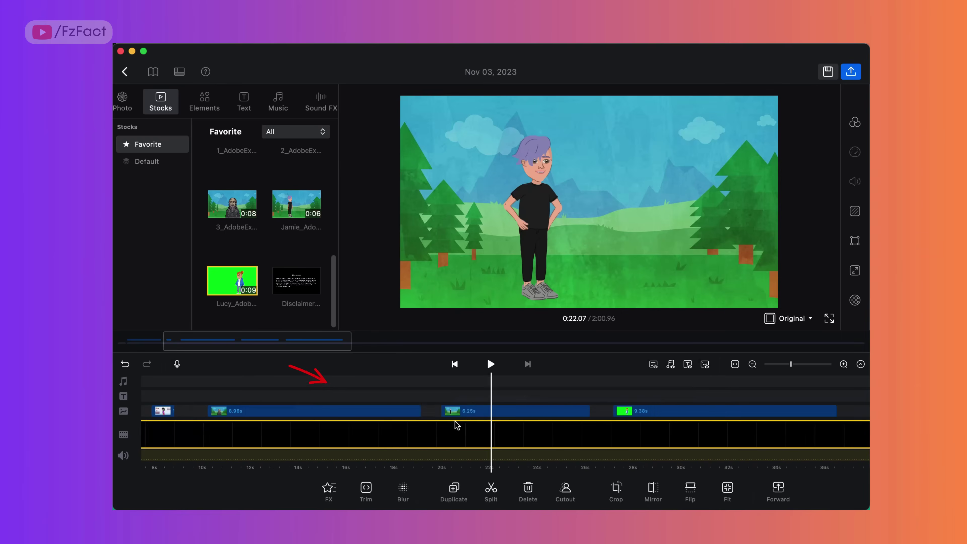
pyautogui.hscroll(-10, 457, 426)
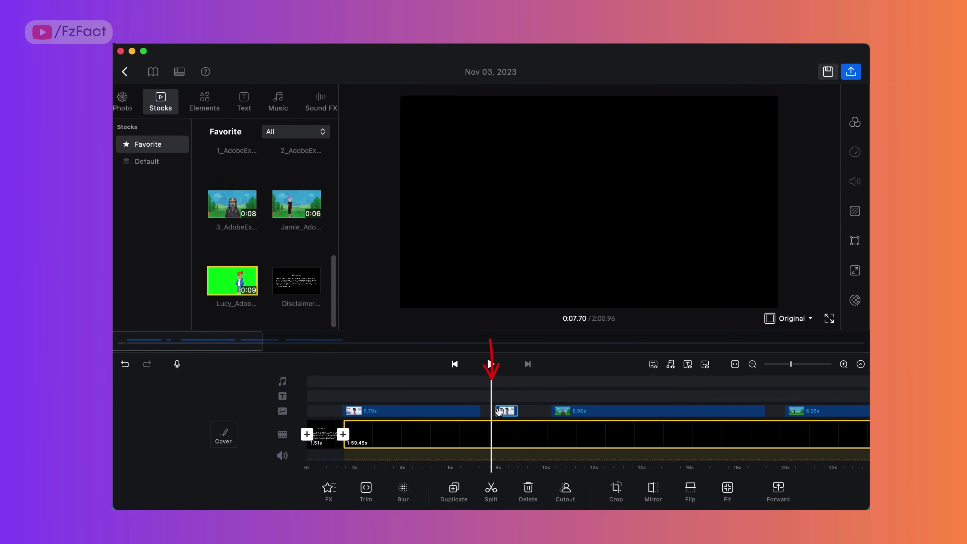
pyautogui.click(843, 364)
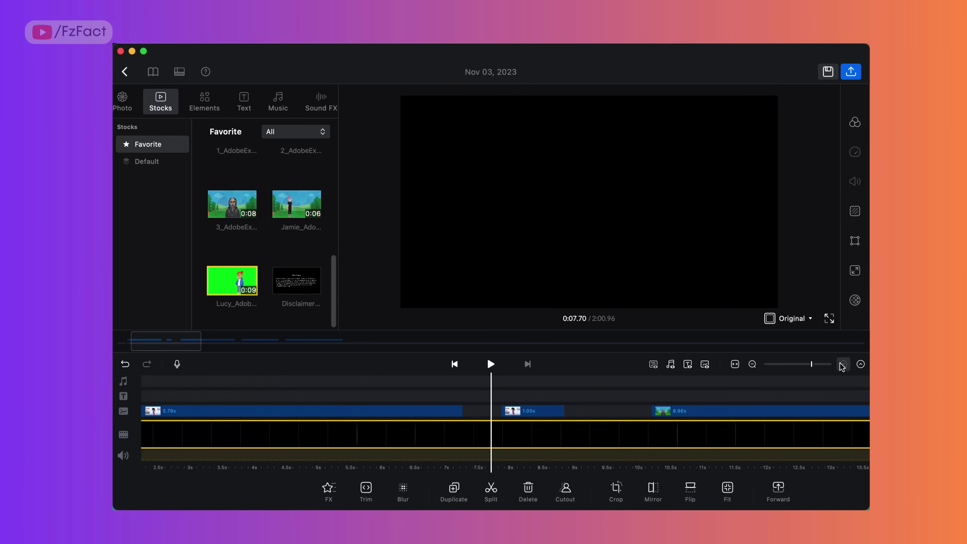
# - Close the gaps on the overlay track so the character clips follow one another directly, up to the green-screen Lucy_Adob… clip
pyautogui.click(844, 364)
pyautogui.click(572, 411)
pyautogui.moveTo(572, 411); pyautogui.dragTo(509, 419)
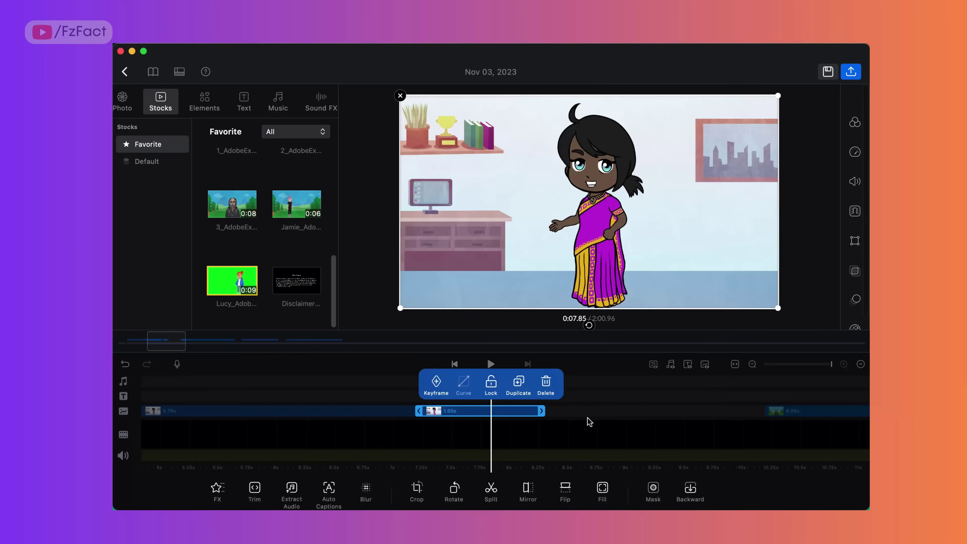
pyautogui.click(667, 420)
pyautogui.moveTo(799, 411); pyautogui.dragTo(631, 410)
pyautogui.hscroll(10, 647, 410)
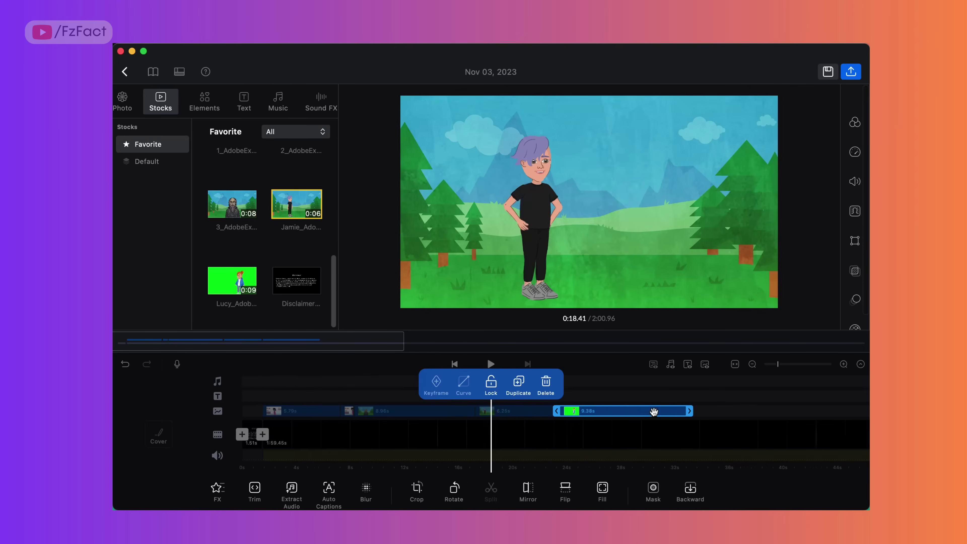
pyautogui.click(714, 415)
pyautogui.hscroll(-2, 714, 414)
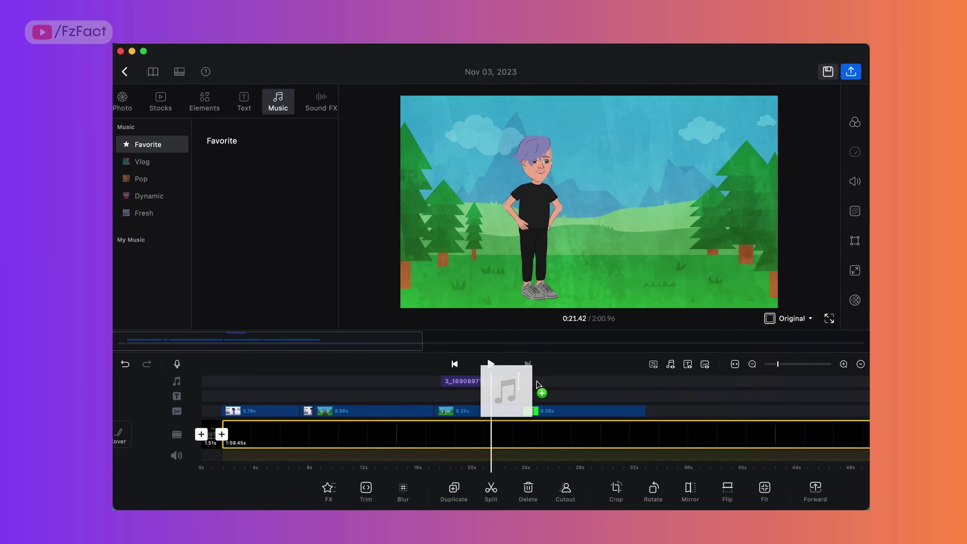
# - Add the numbered AI voice files from the AI Voice folder one after another to the music track
pyautogui.moveTo(502, 389); pyautogui.dragTo(557, 389)
pyautogui.moveTo(539, 406); pyautogui.dragTo(539, 406)
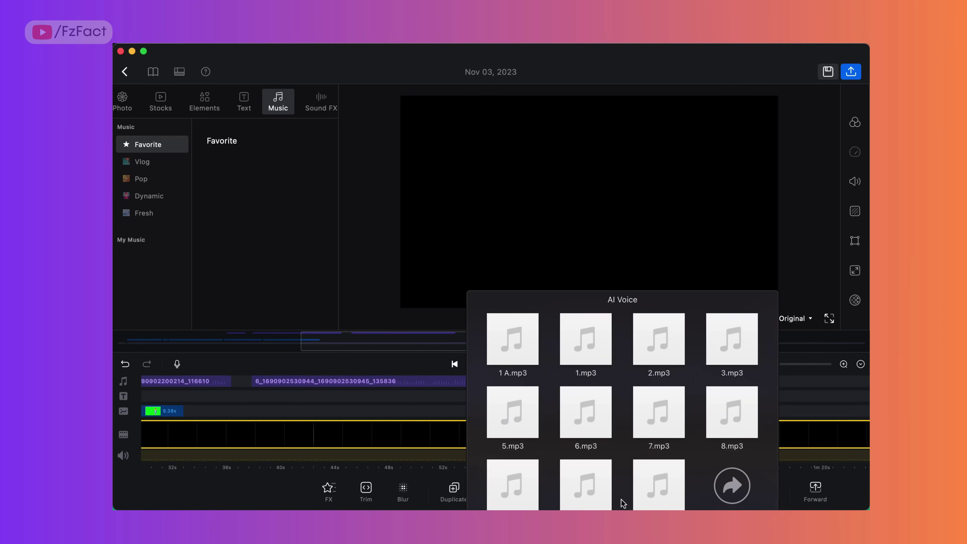
pyautogui.moveTo(650, 420); pyautogui.dragTo(491, 381)
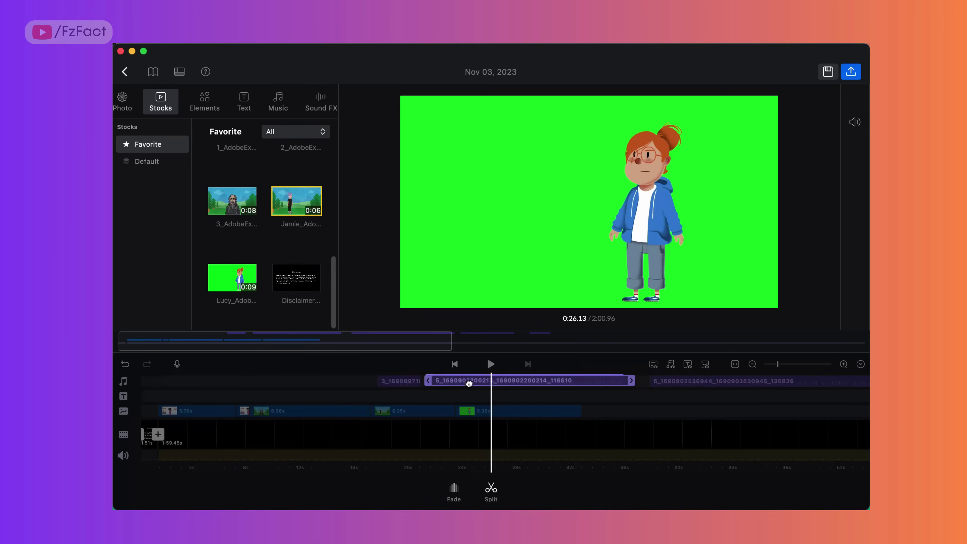
# - Move the 5_, 6_ and following voice clips earlier to close the gaps between them, and play the timeline
pyautogui.moveTo(468, 383); pyautogui.dragTo(459, 382)
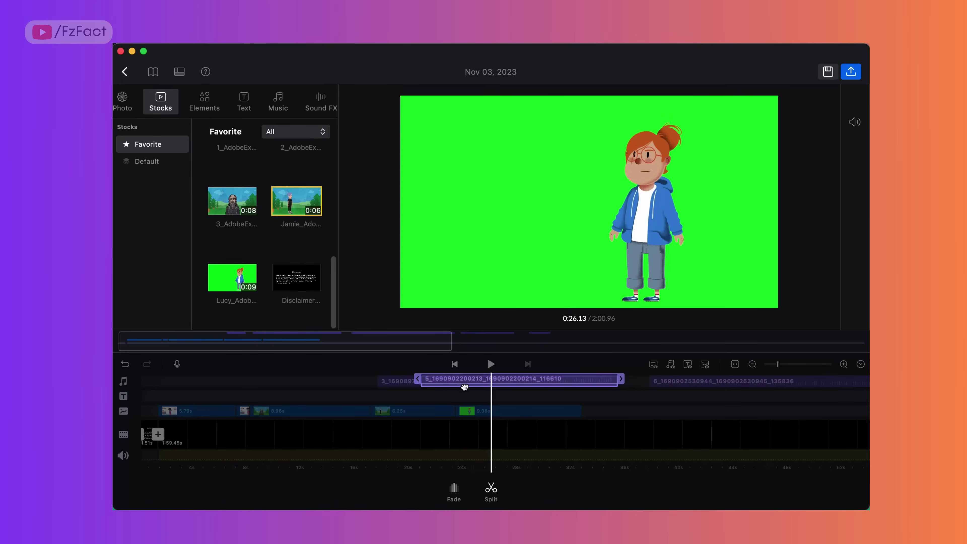
pyautogui.click(659, 394)
pyautogui.click(678, 381)
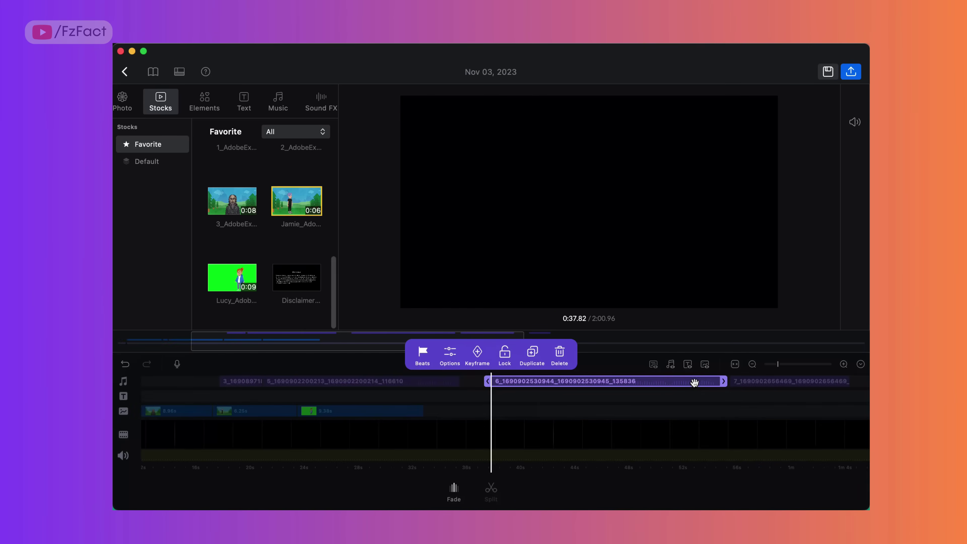
pyautogui.hscroll(10, 571, 384)
pyautogui.moveTo(509, 384); pyautogui.dragTo(440, 389)
pyautogui.click(490, 363)
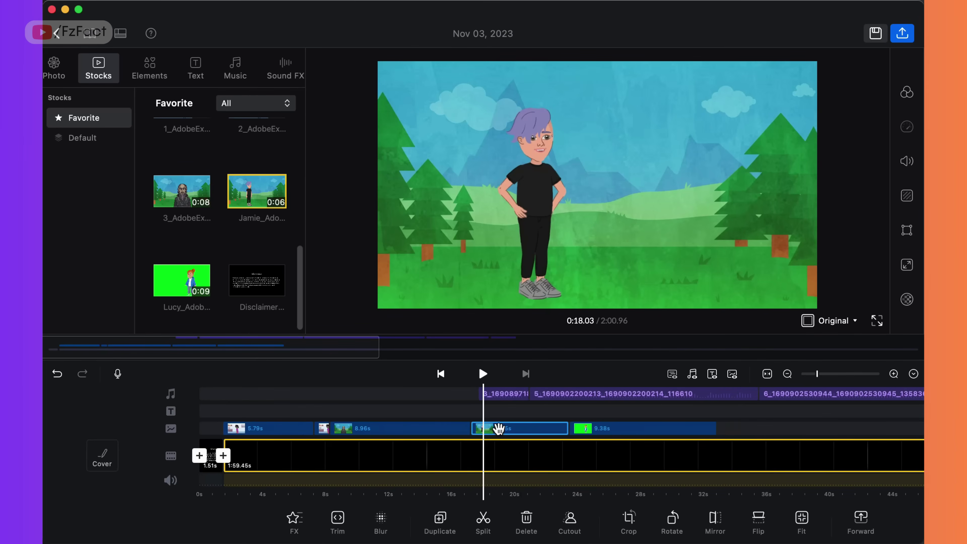
# - Split the Jamie_Ado… overlay clip at about 18.7 s and delete the part before the split
pyautogui.hscroll(2, 499, 428)
pyautogui.hscroll(-2, 499, 428)
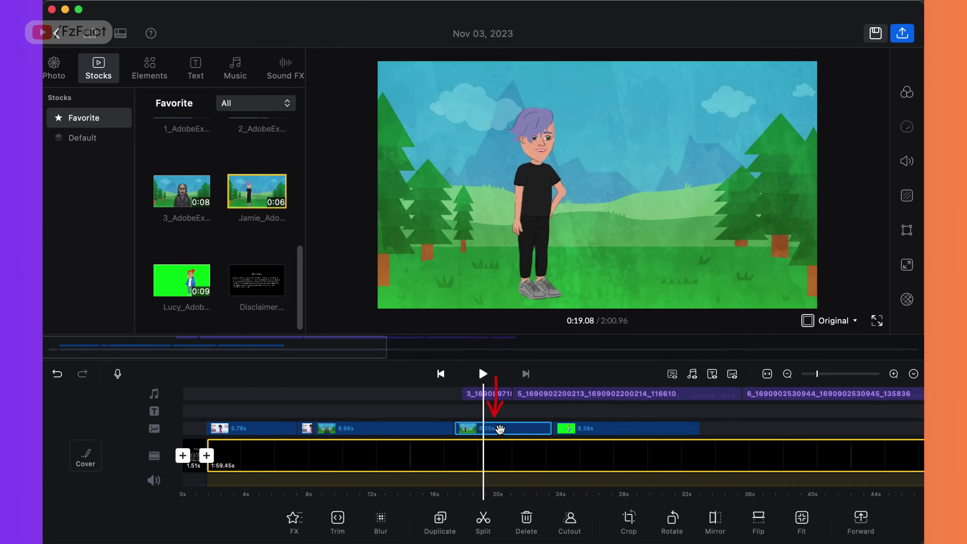
pyautogui.click(506, 429)
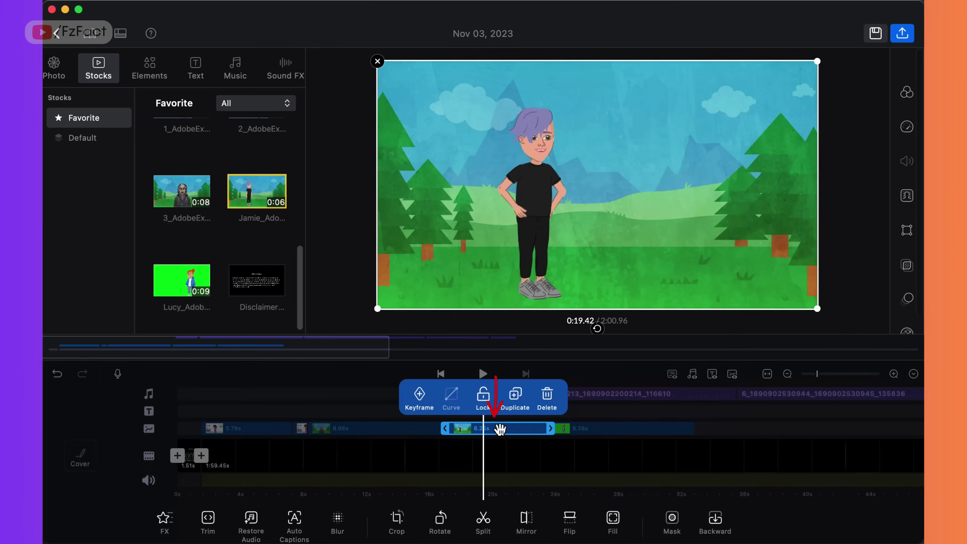
pyautogui.click(606, 448)
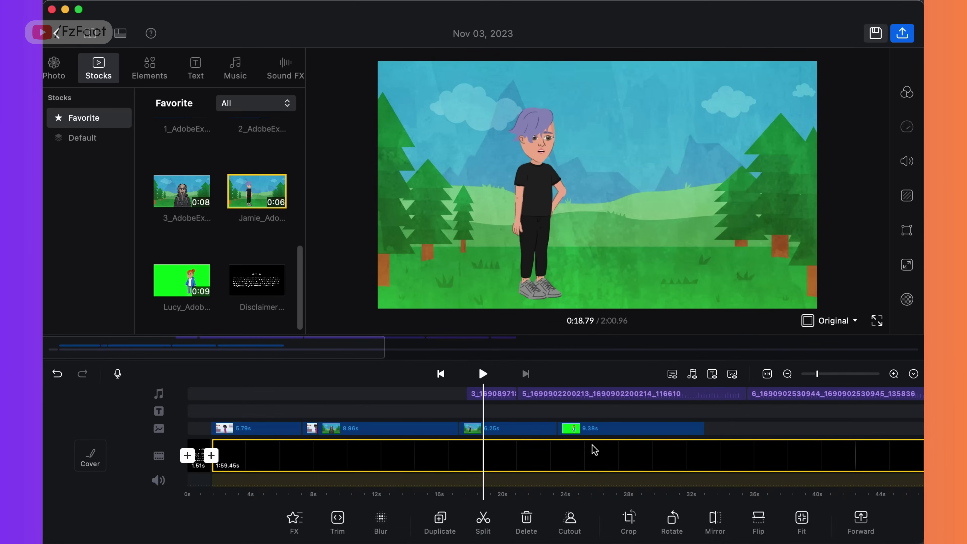
pyautogui.hscroll(2, 594, 449)
pyautogui.hscroll(-2, 594, 450)
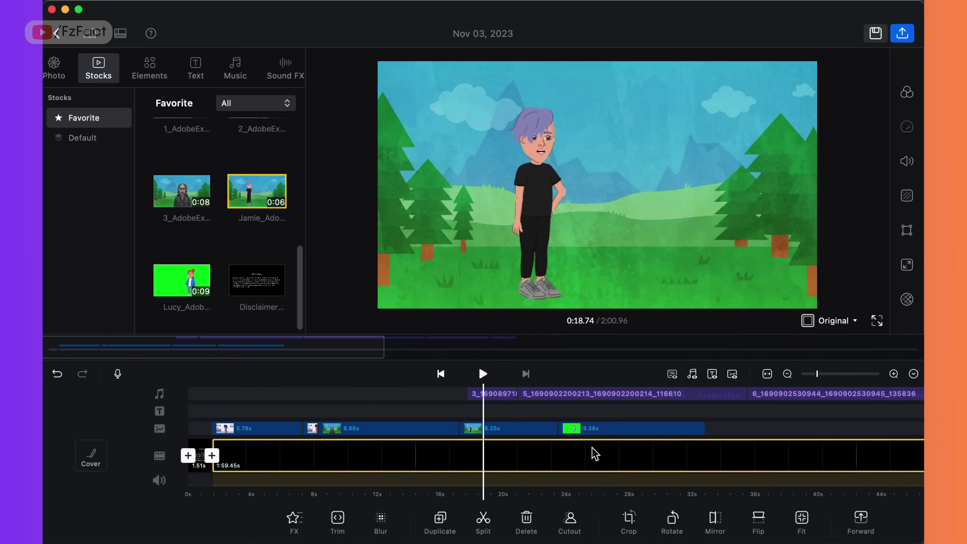
pyautogui.click(519, 429)
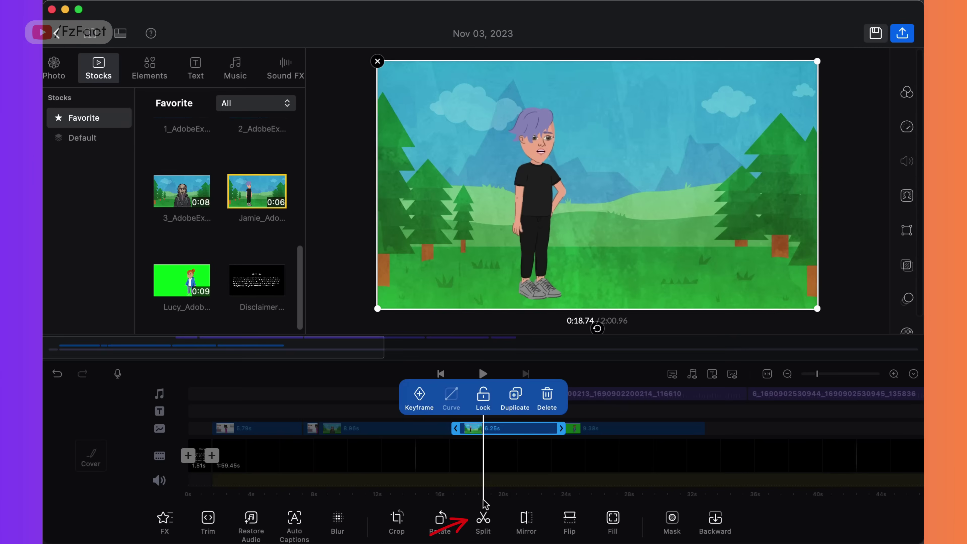
pyautogui.click(482, 522)
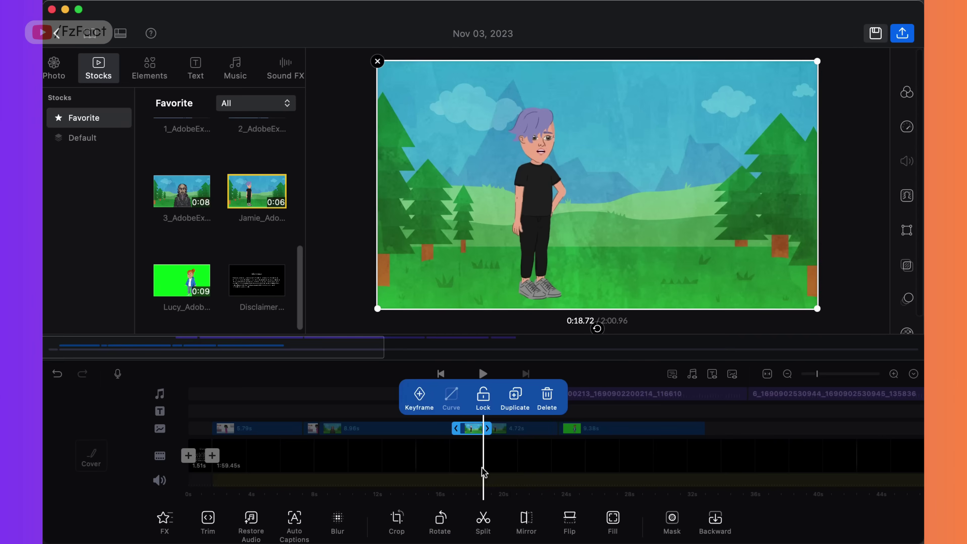
pyautogui.click(546, 396)
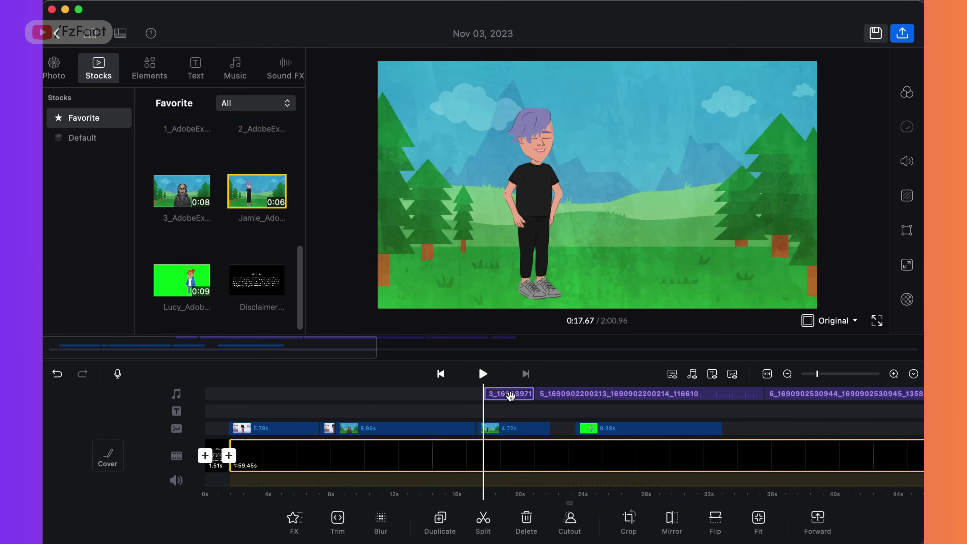
# - Split the Jamie_Ado… clip where the 3_ voice clip ends, at about 20.35 s, and delete the remaining part
pyautogui.hscroll(3, 511, 396)
pyautogui.click(496, 430)
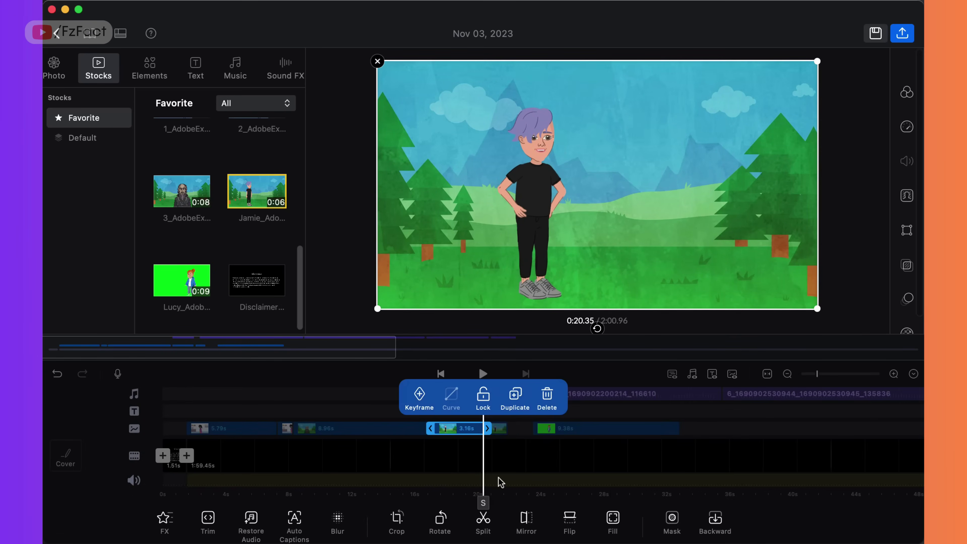
pyautogui.click(517, 453)
pyautogui.click(505, 430)
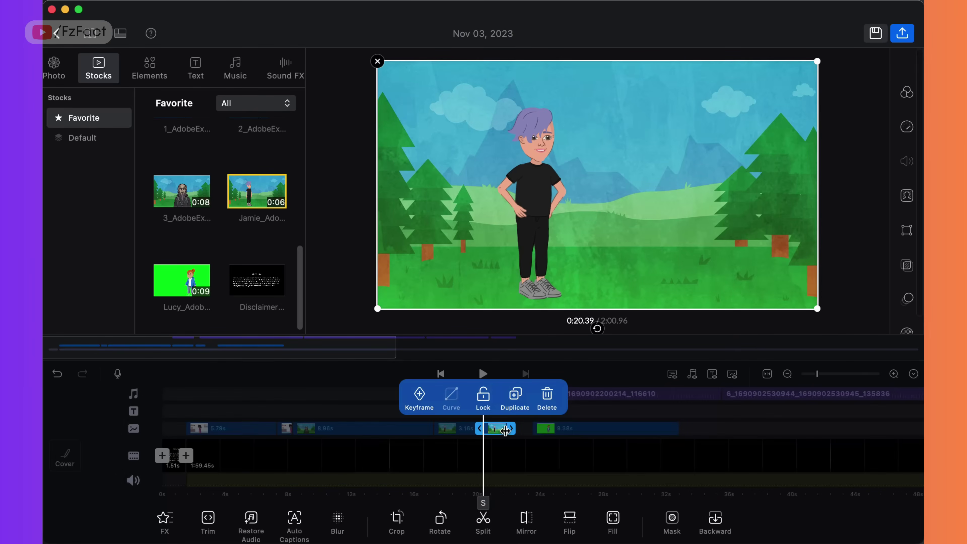
pyautogui.click(514, 449)
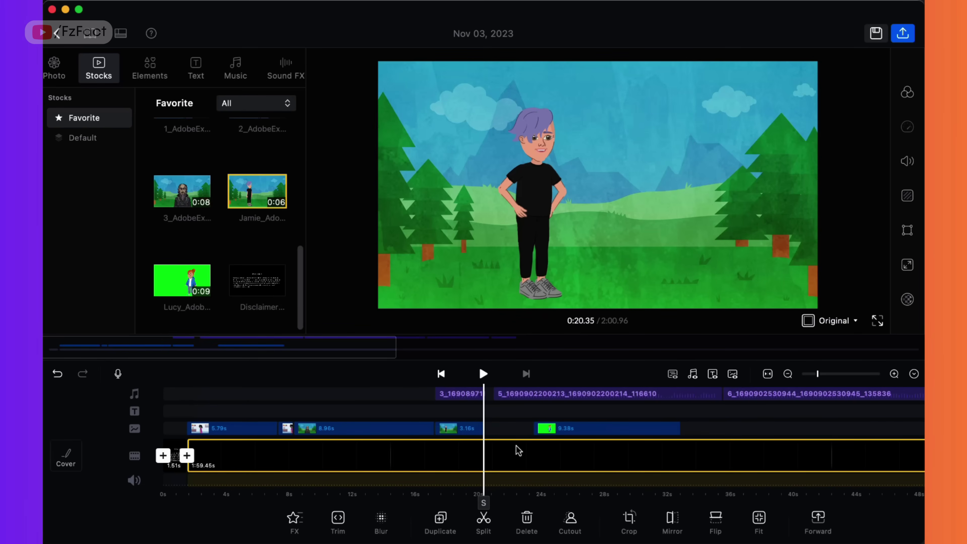
# - Duplicate the Lucy_Adob… clip, place the copy on a second overlay track above the Jamie clip, and delete the original
pyautogui.click(574, 429)
pyautogui.moveTo(574, 429); pyautogui.dragTo(548, 432)
pyautogui.click(546, 430)
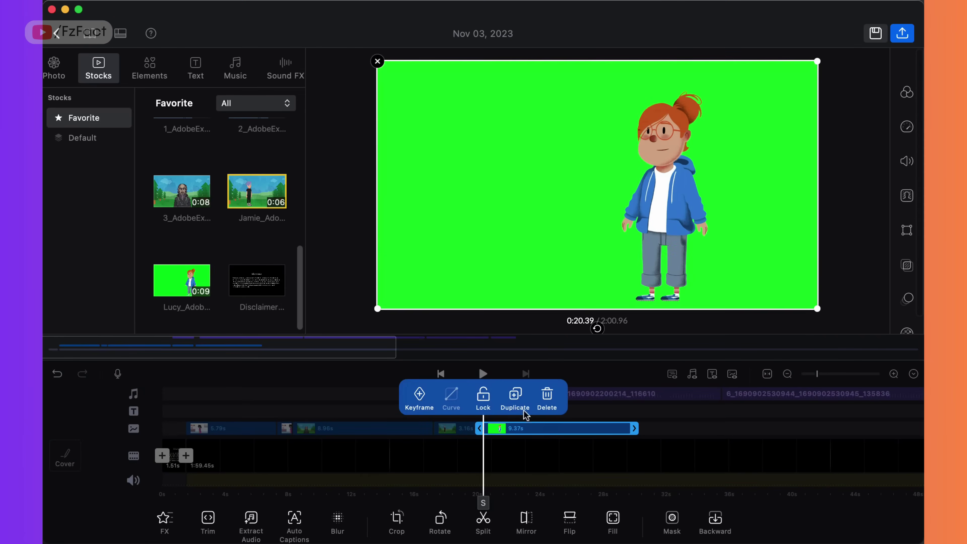
pyautogui.click(514, 401)
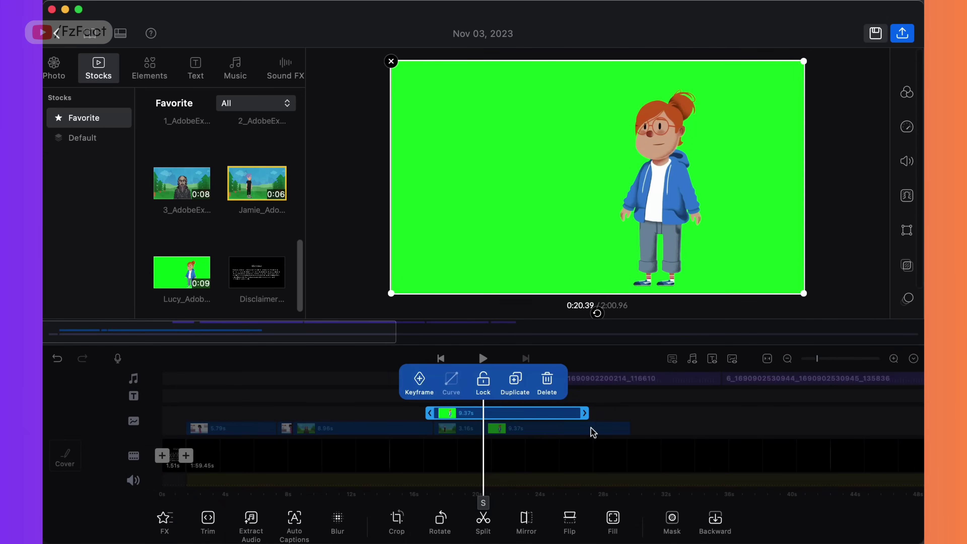
pyautogui.click(696, 427)
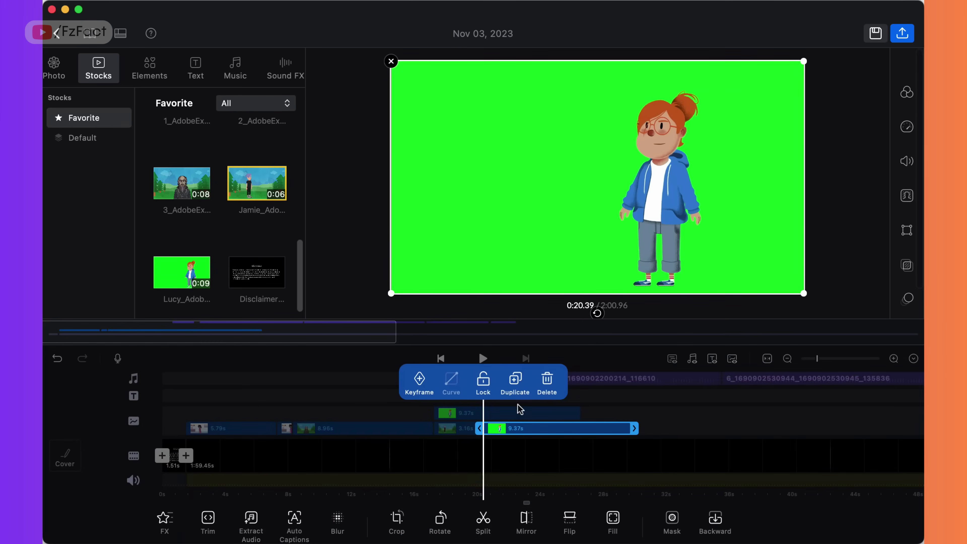
pyautogui.click(540, 386)
# - Split the upper Lucy_Adob… clip at about 20.2 s, near the end of the Jamie clip, and delete the remainder
pyautogui.click(552, 413)
pyautogui.click(483, 518)
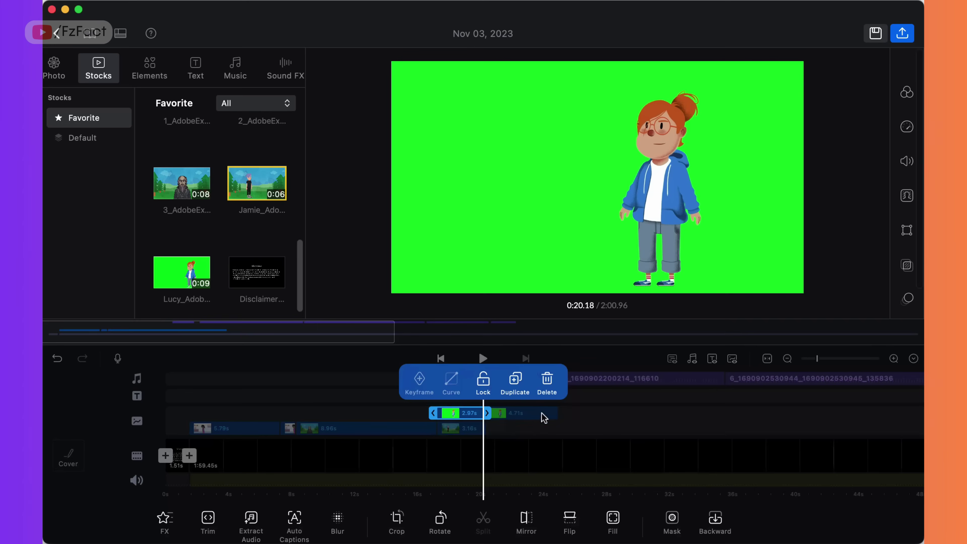
pyautogui.click(532, 412)
pyautogui.click(547, 381)
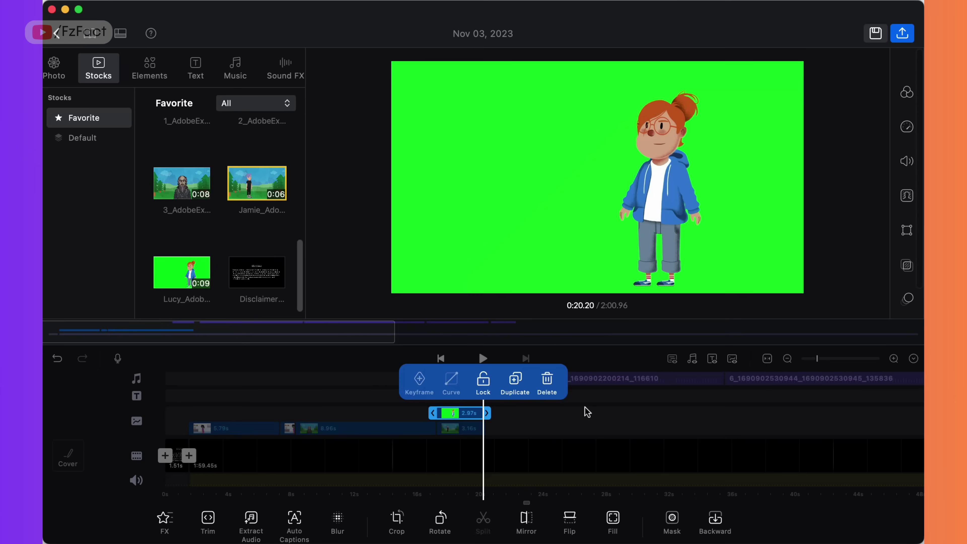
pyautogui.click(593, 444)
pyautogui.click(482, 359)
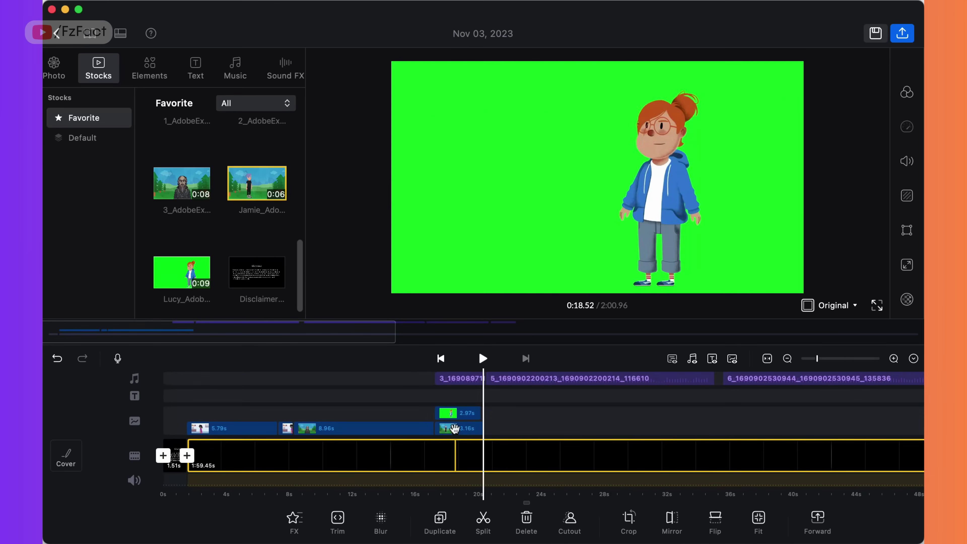
# - Key out the green background of the upper Lucy_Adob… clip with Chroma, picking the green beside the character
pyautogui.click(458, 413)
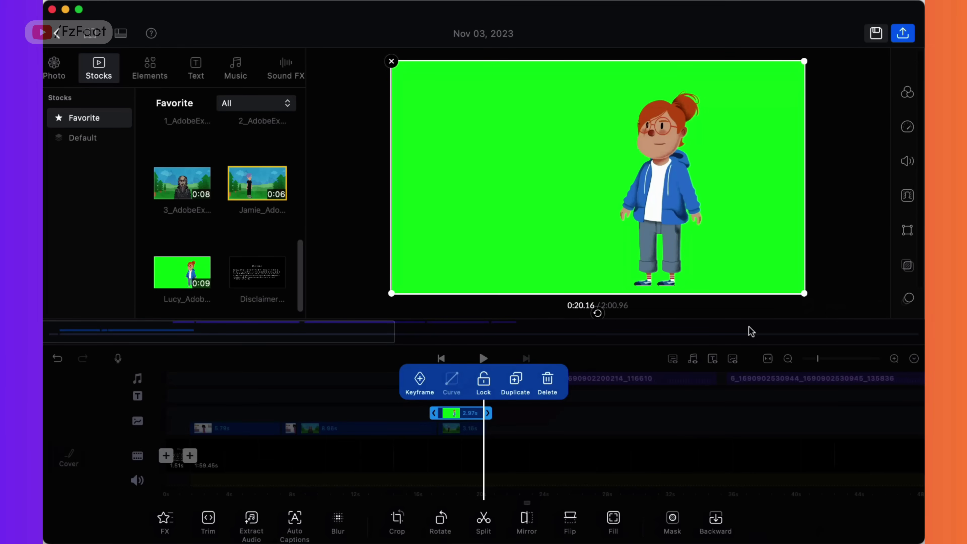
pyautogui.click(476, 419)
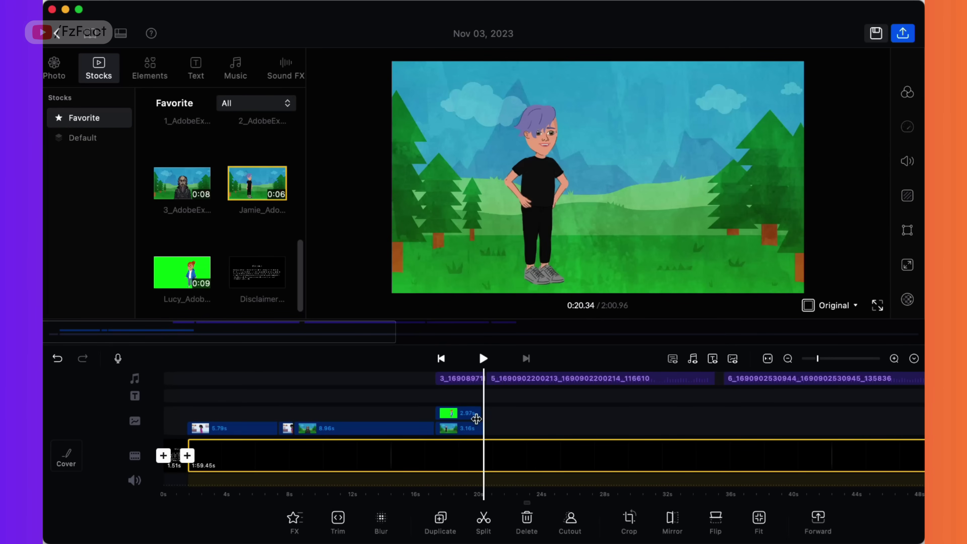
pyautogui.click(457, 414)
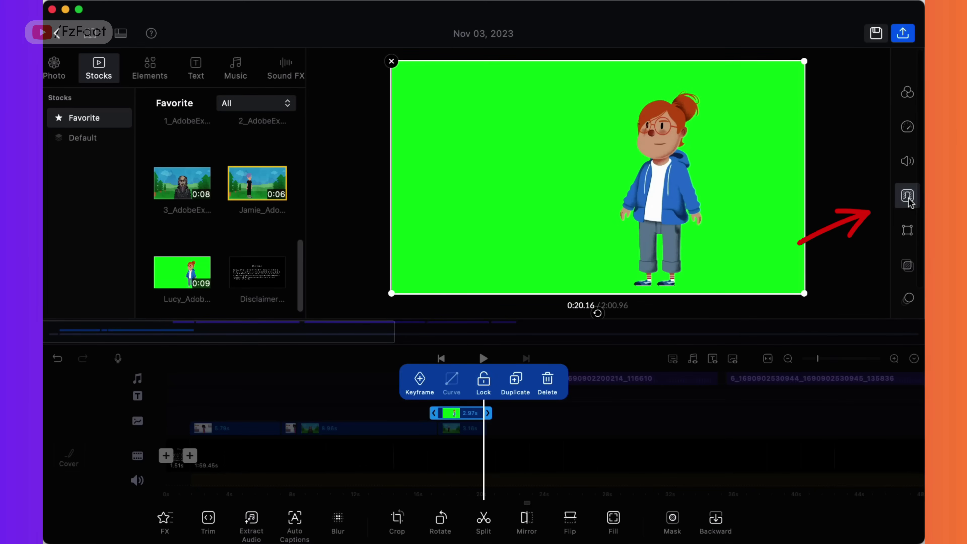
pyautogui.click(907, 195)
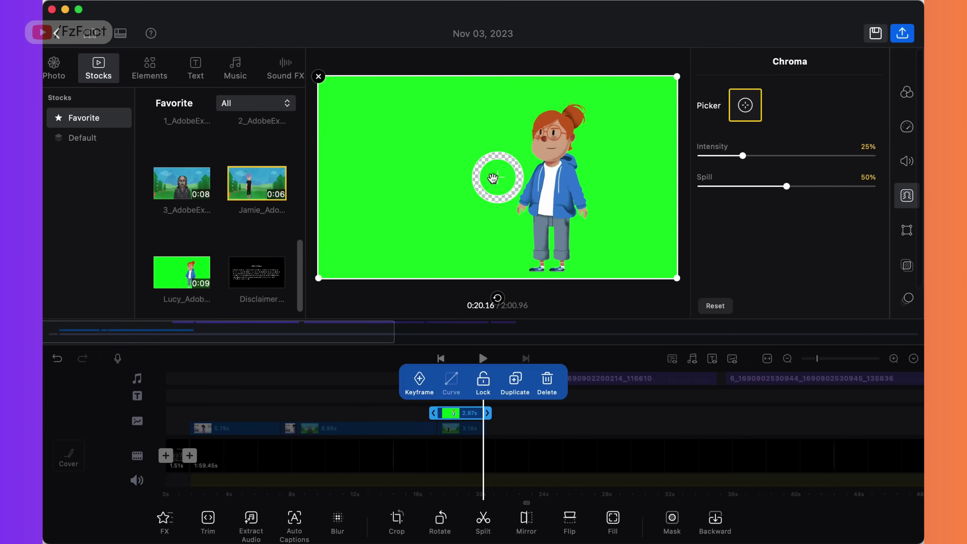
pyautogui.click(492, 177)
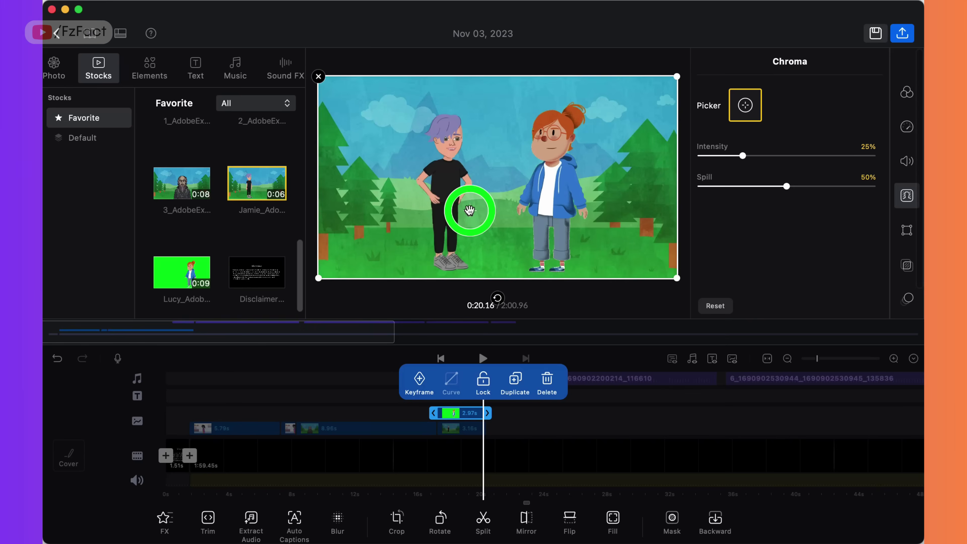
pyautogui.click(613, 442)
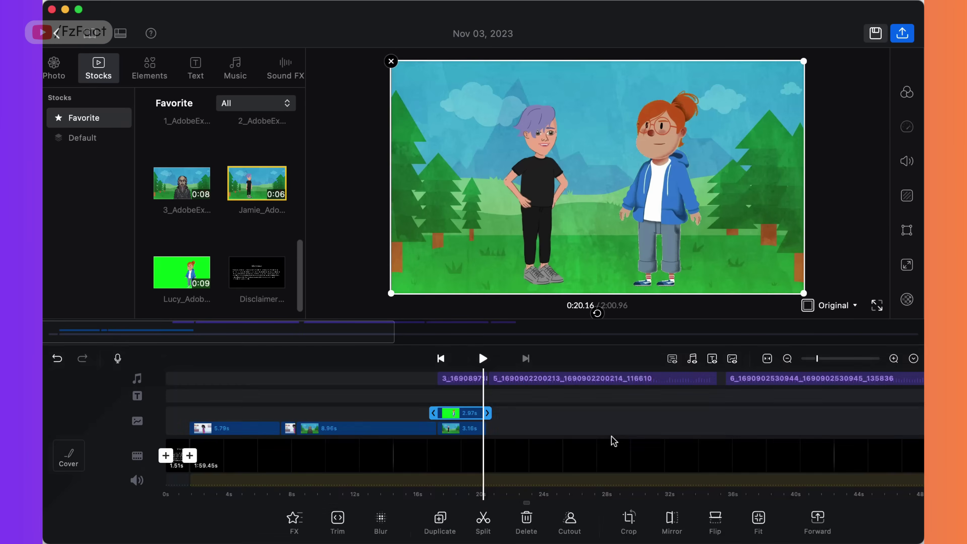
# - Review the voice clips following the Jamie scene and examine the favourite stock clips for scenes matching the 5_ narration
pyautogui.hscroll(-2, 613, 443)
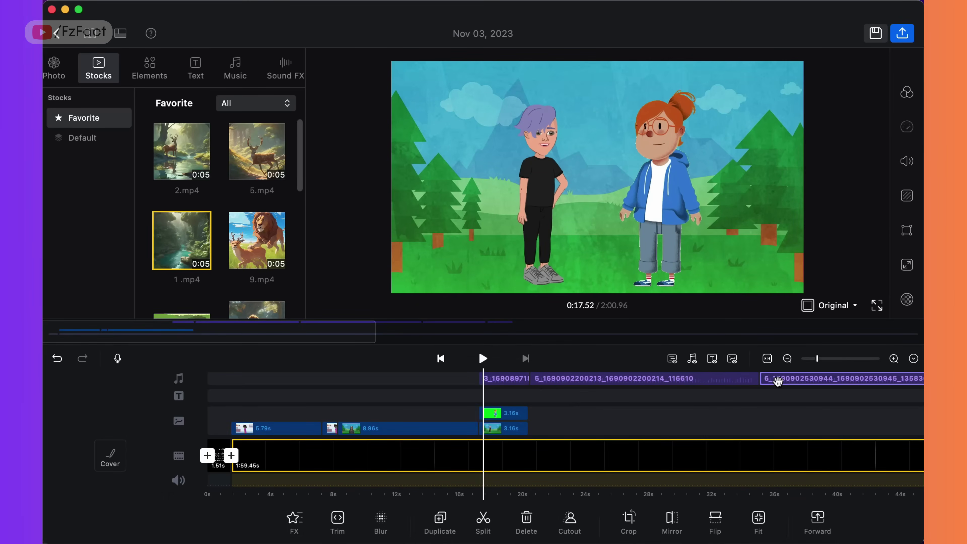
pyautogui.hscroll(15, 765, 410)
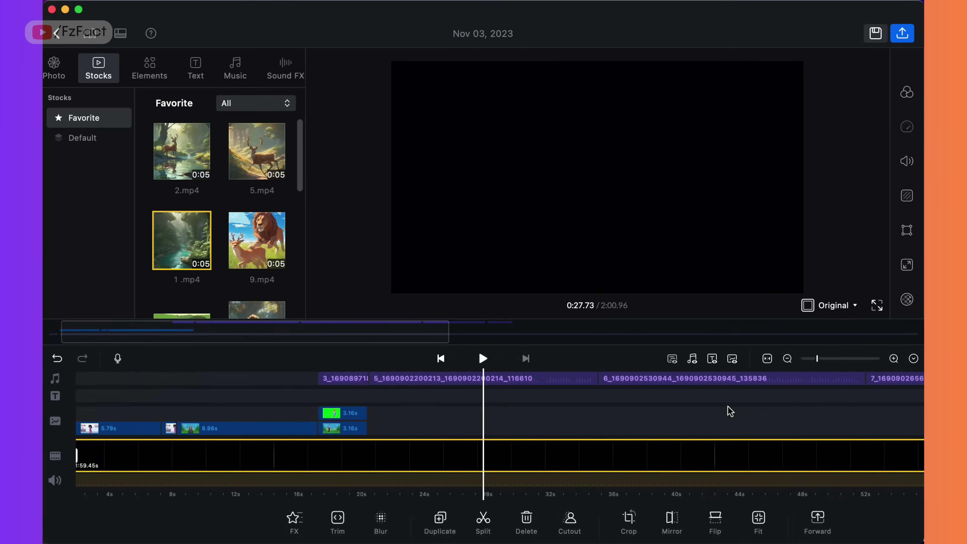
pyautogui.click(737, 393)
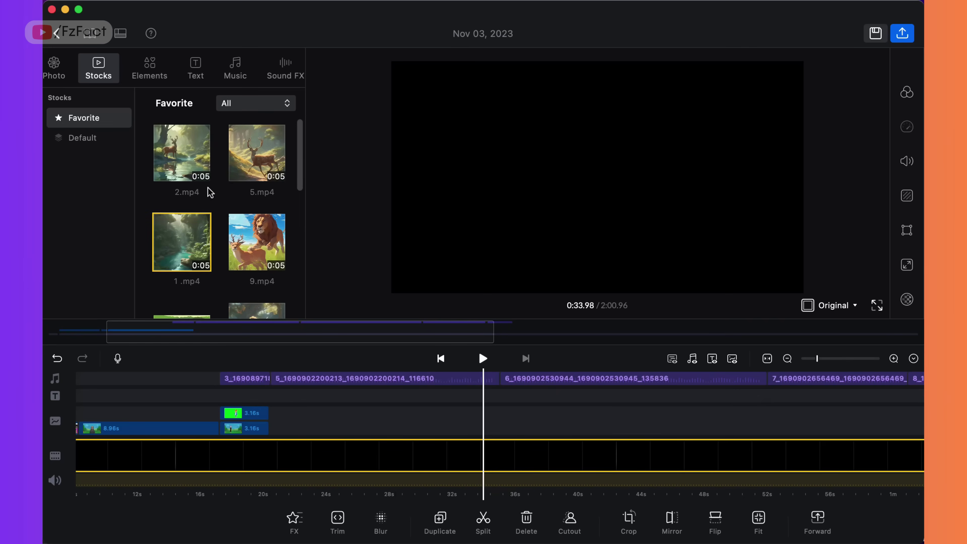
pyautogui.scroll(-1, 207, 206)
pyautogui.scroll(-3, 208, 224)
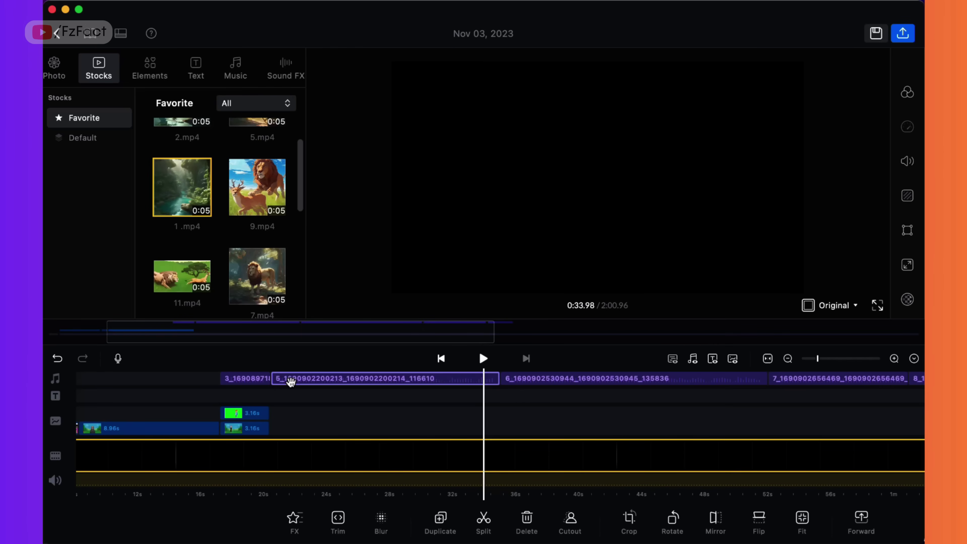
pyautogui.moveTo(291, 382); pyautogui.dragTo(342, 379)
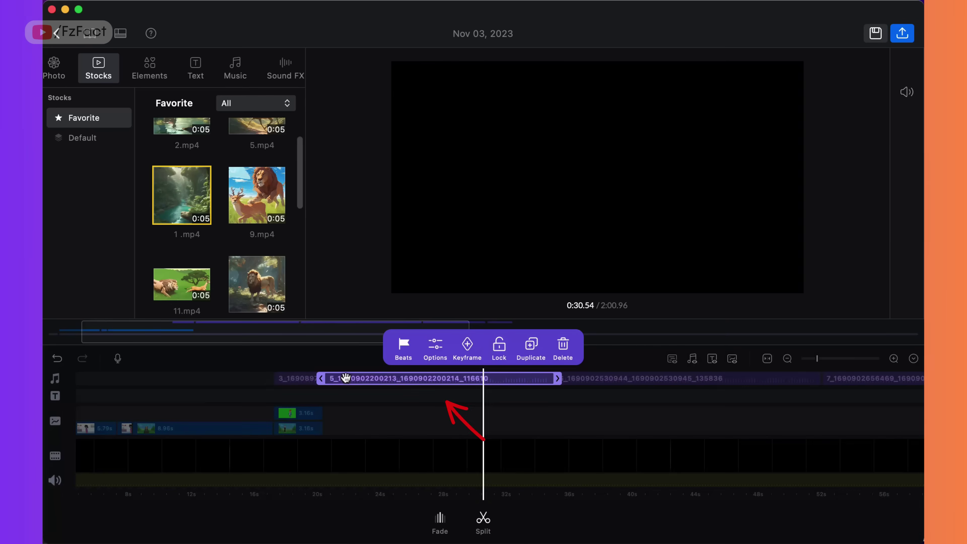
pyautogui.click(531, 432)
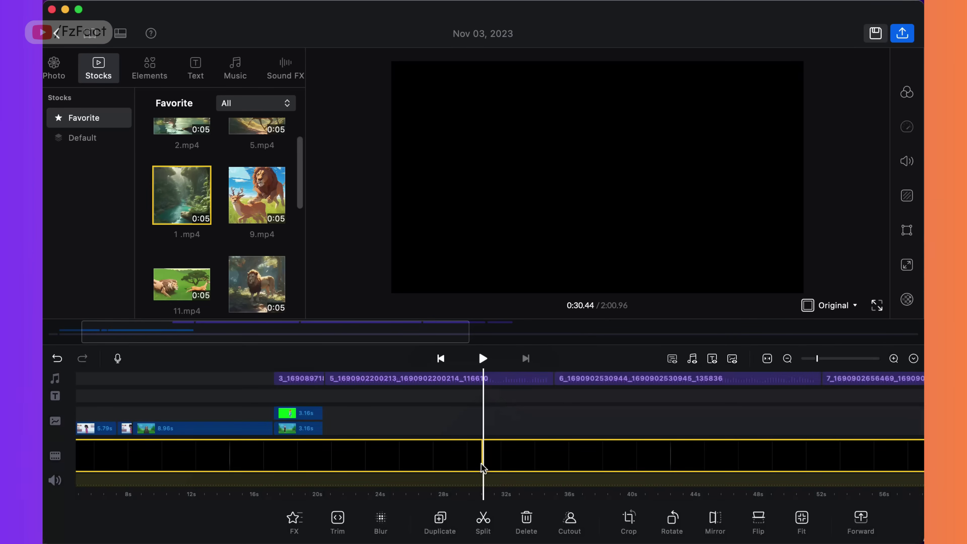
# - Place 1.mp4 on the lower overlay track directly after the Jamie clip, where the 5_ voice clip starts, at about 20.45 s
pyautogui.moveTo(483, 468); pyautogui.dragTo(632, 471)
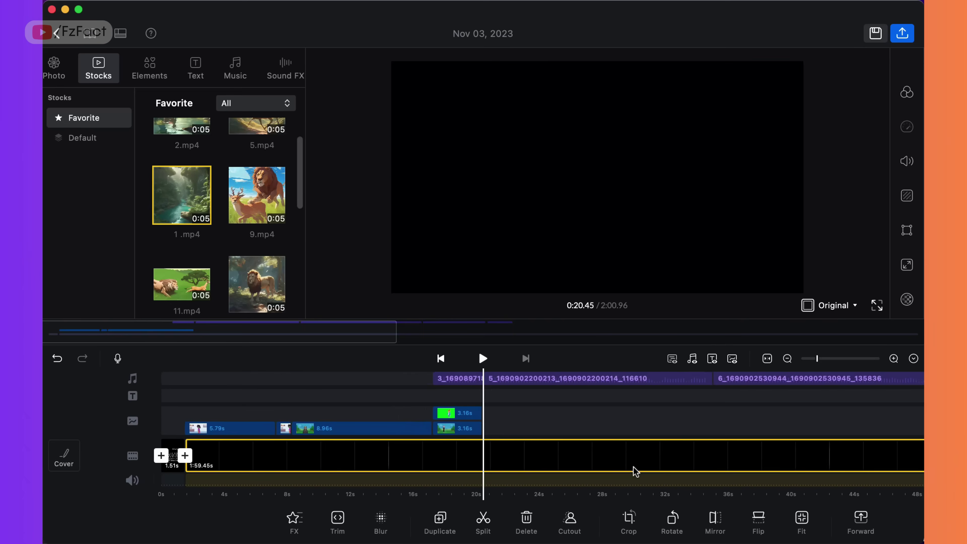
pyautogui.click(567, 378)
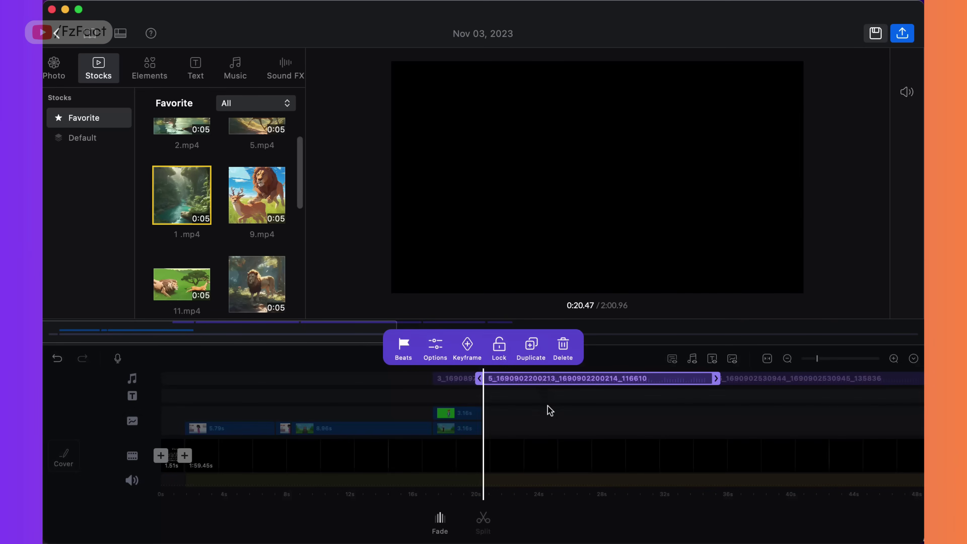
pyautogui.click(550, 410)
pyautogui.click(196, 211)
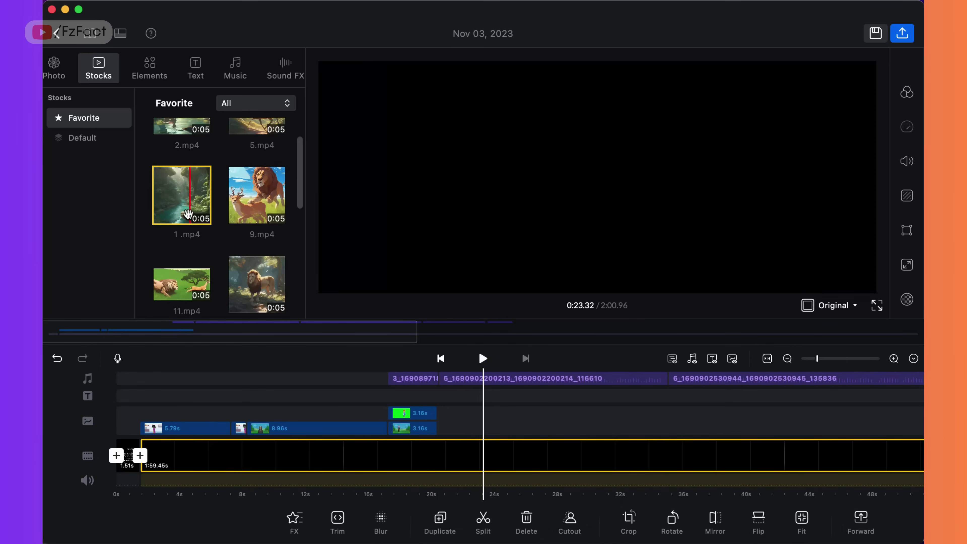
pyautogui.moveTo(180, 208); pyautogui.dragTo(495, 418)
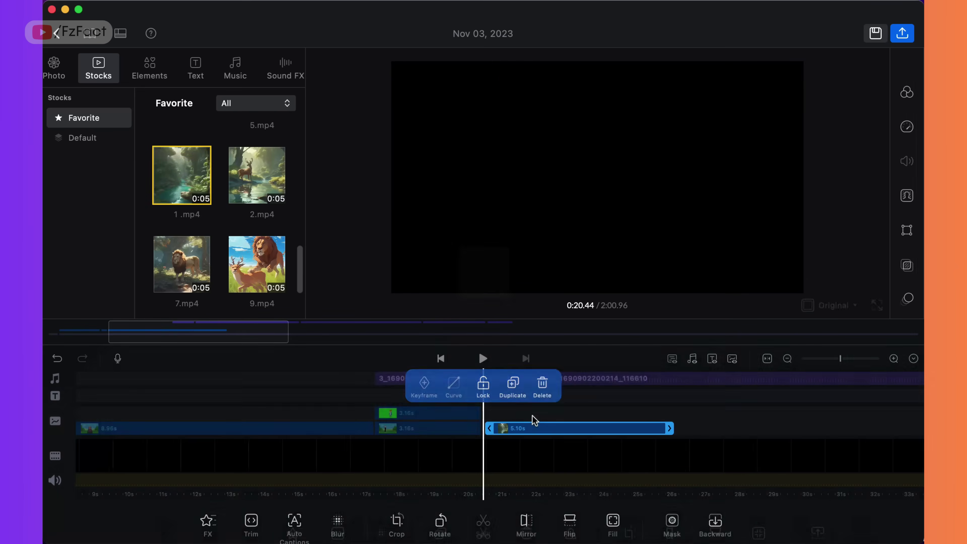
# - Play the 1.mp4 scene against the narration, split it at about 21.94 s and delete the remaining part
pyautogui.click(483, 358)
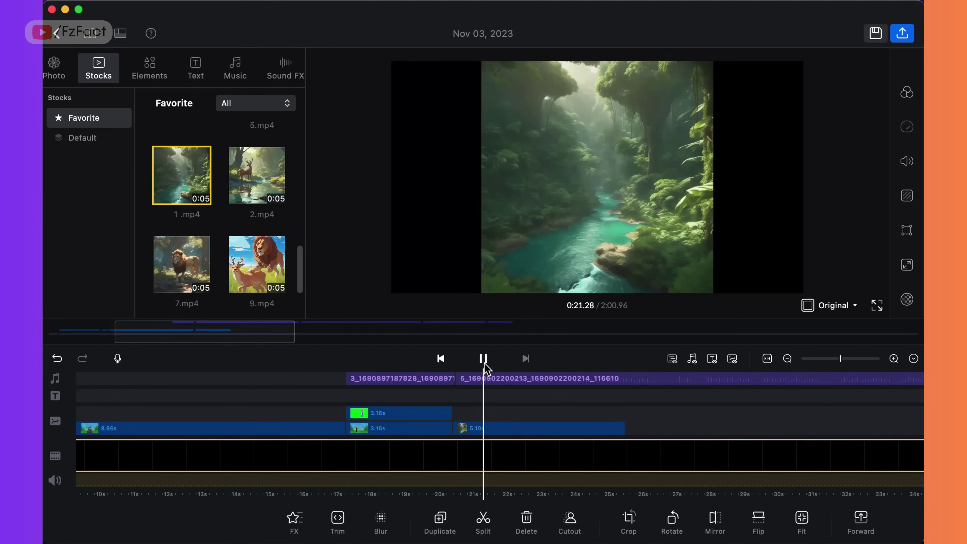
pyautogui.click(483, 358)
pyautogui.click(503, 428)
pyautogui.click(484, 518)
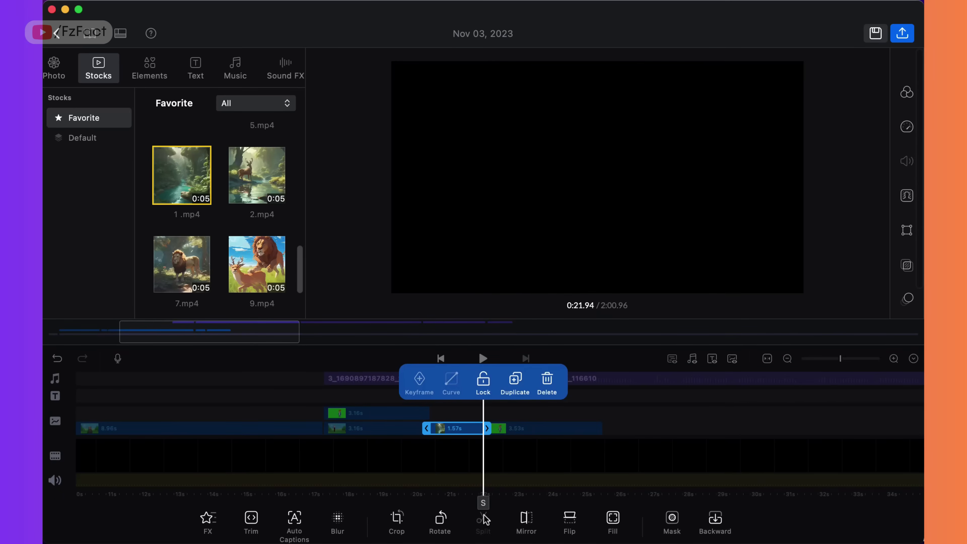
pyautogui.click(528, 429)
pyautogui.click(546, 379)
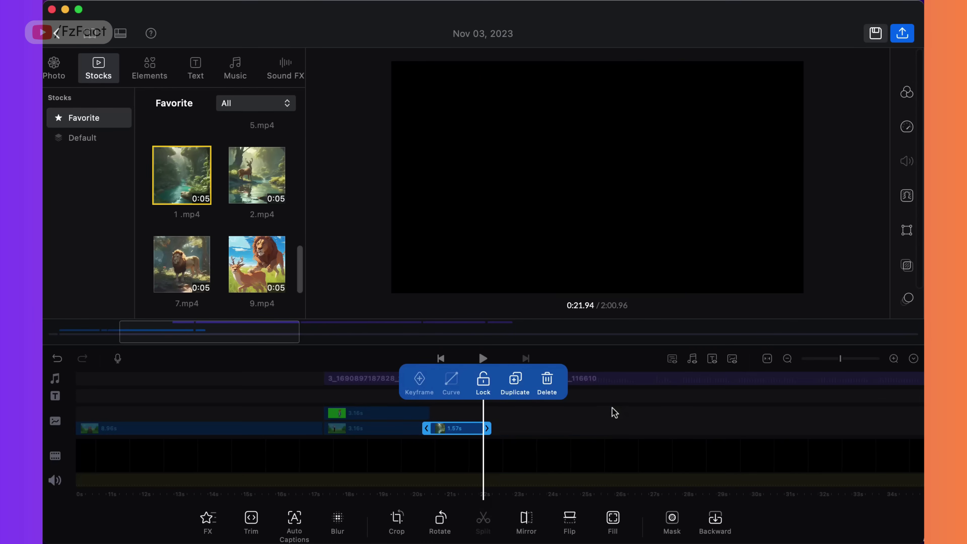
pyautogui.click(596, 429)
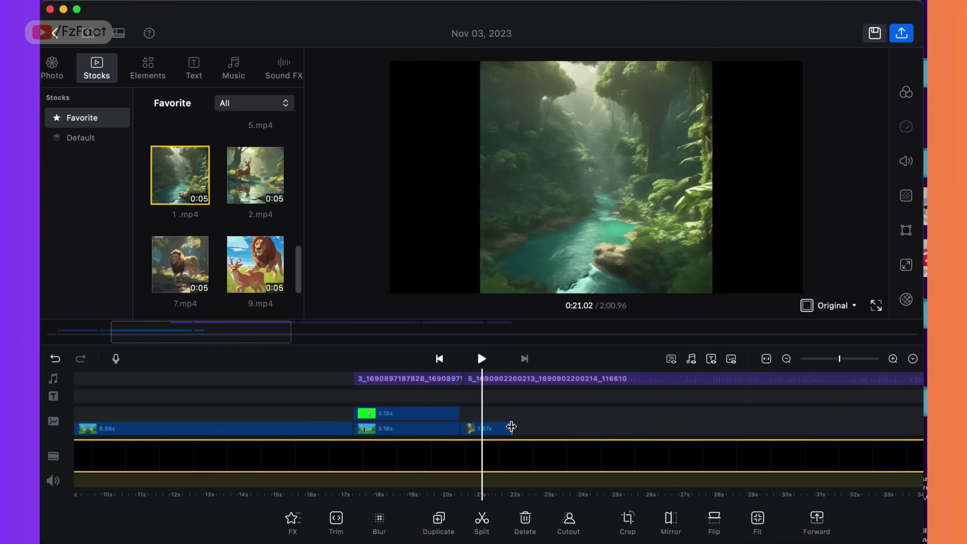
# - Crop the 1.mp4 overlay clip to 16:9 and play the transition into it from about 20.4 s
pyautogui.click(511, 427)
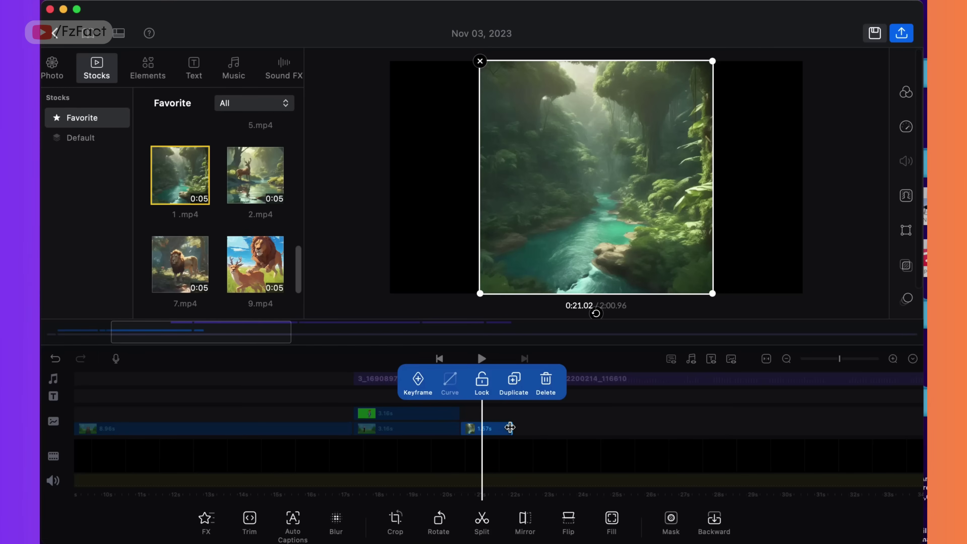
pyautogui.click(510, 427)
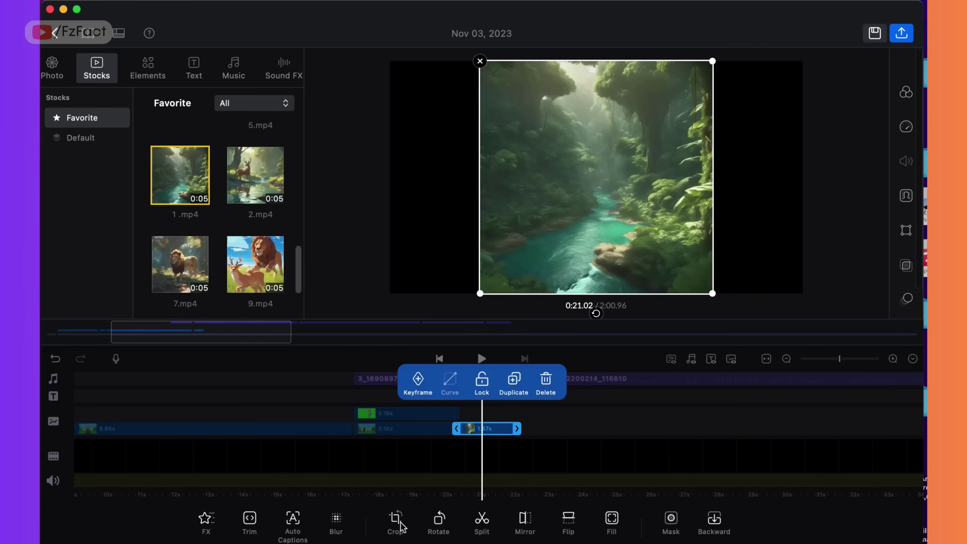
pyautogui.click(396, 522)
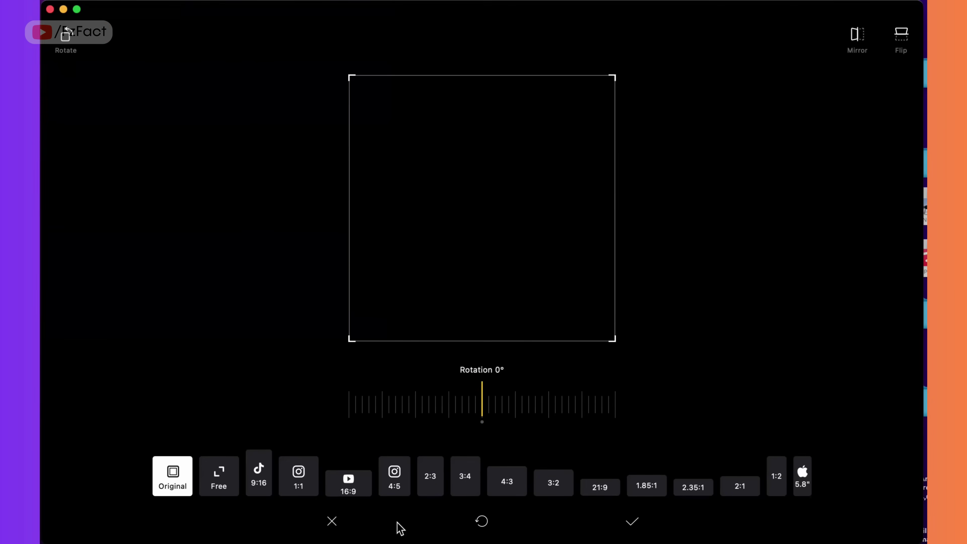
pyautogui.click(364, 494)
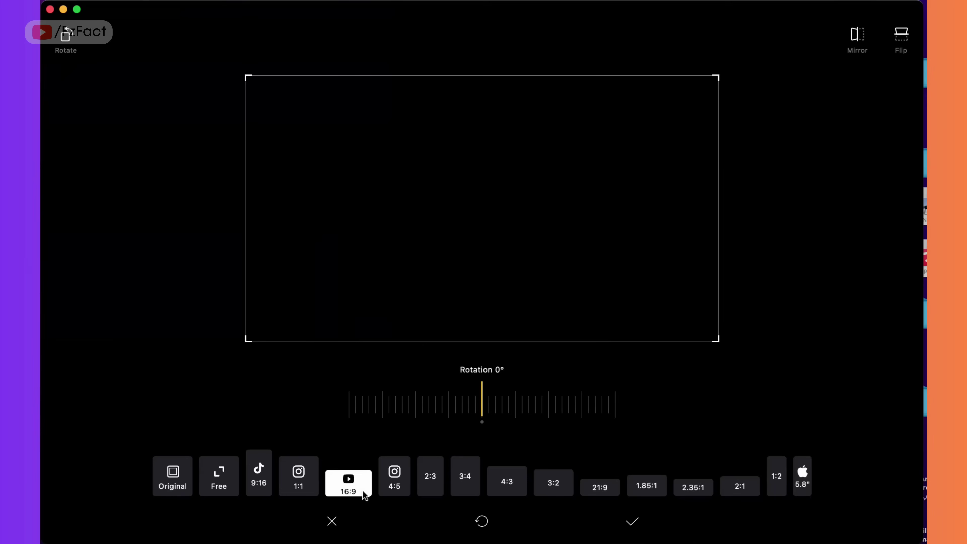
pyautogui.click(635, 523)
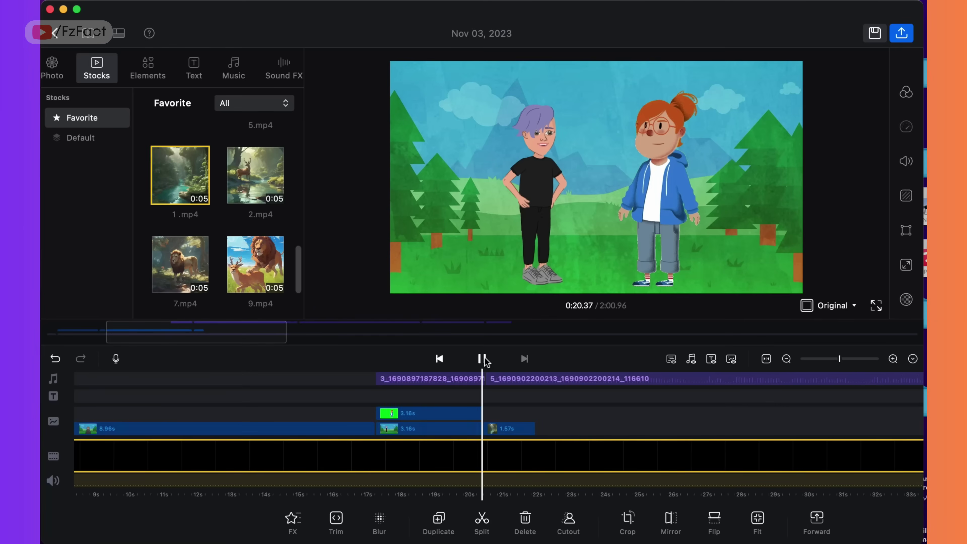
pyautogui.click(487, 358)
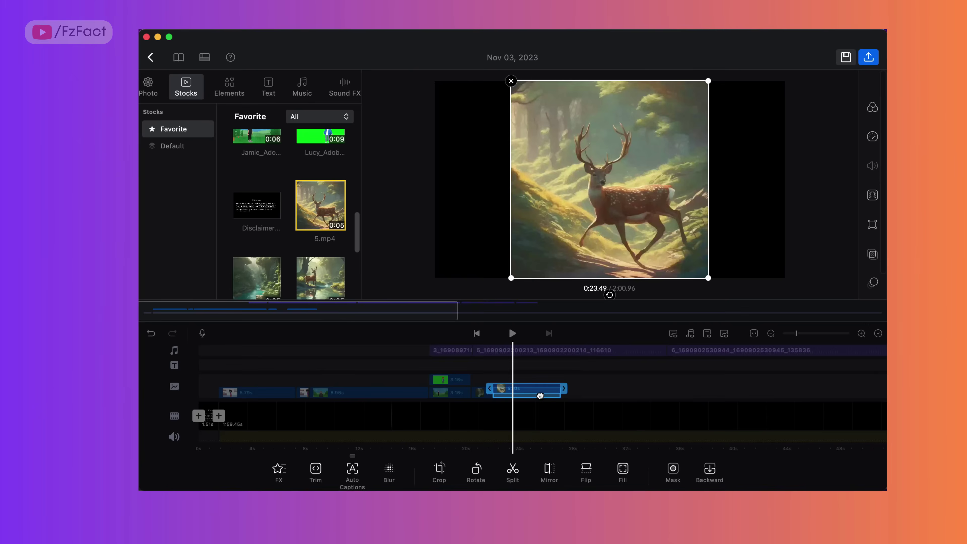
# - Crop the 5.mp4 deer clip to 16:9, split it at about 24.46 s and delete the remainder
pyautogui.click(636, 472)
pyautogui.click(398, 435)
pyautogui.click(637, 472)
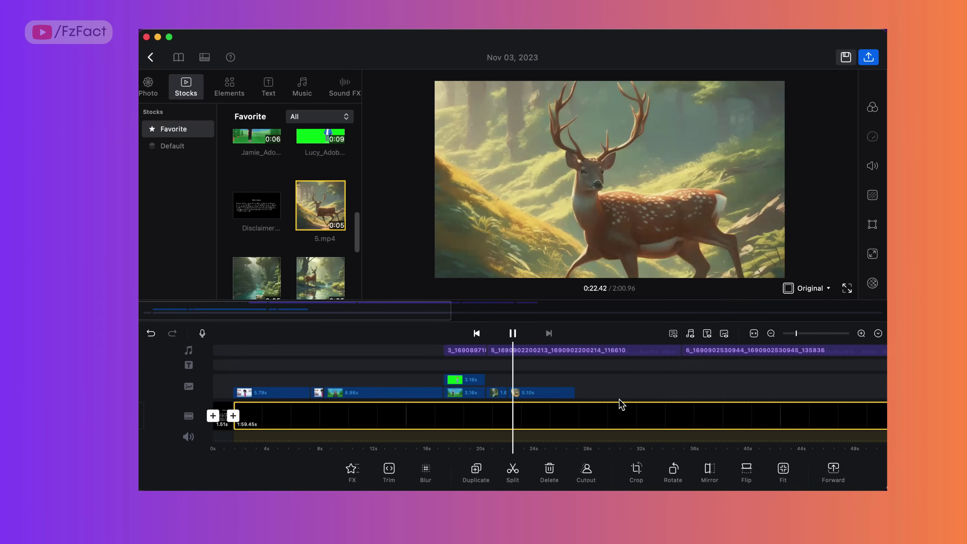
pyautogui.click(512, 472)
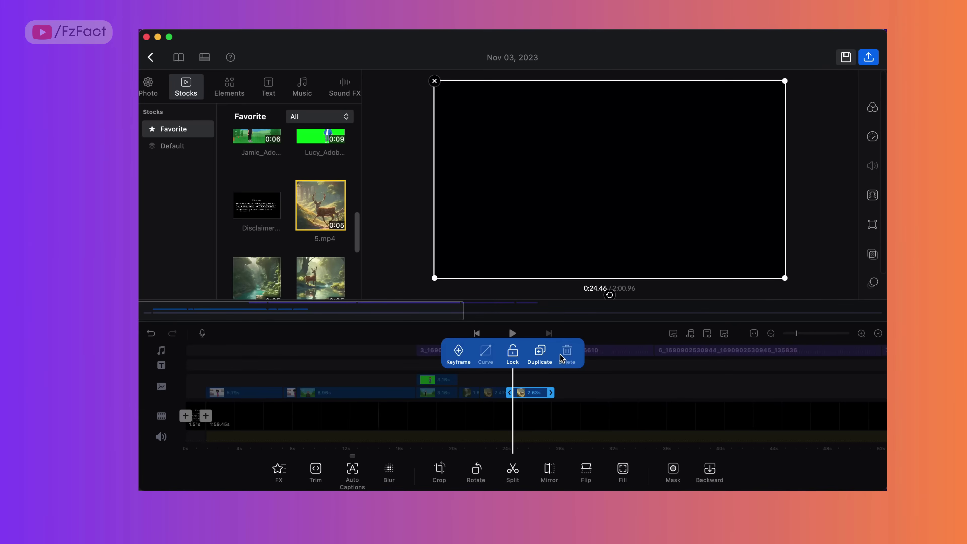
pyautogui.click(566, 354)
# - Place 2.mp4 on the overlay track directly after the 5.mp4 clip and crop it to 16:9
pyautogui.moveTo(320, 277); pyautogui.dragTo(529, 381)
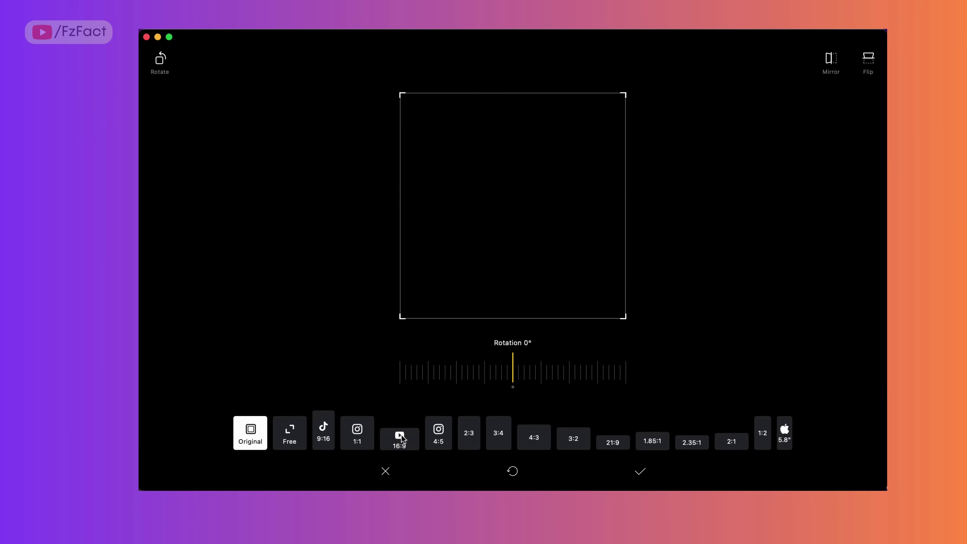
pyautogui.click(400, 437)
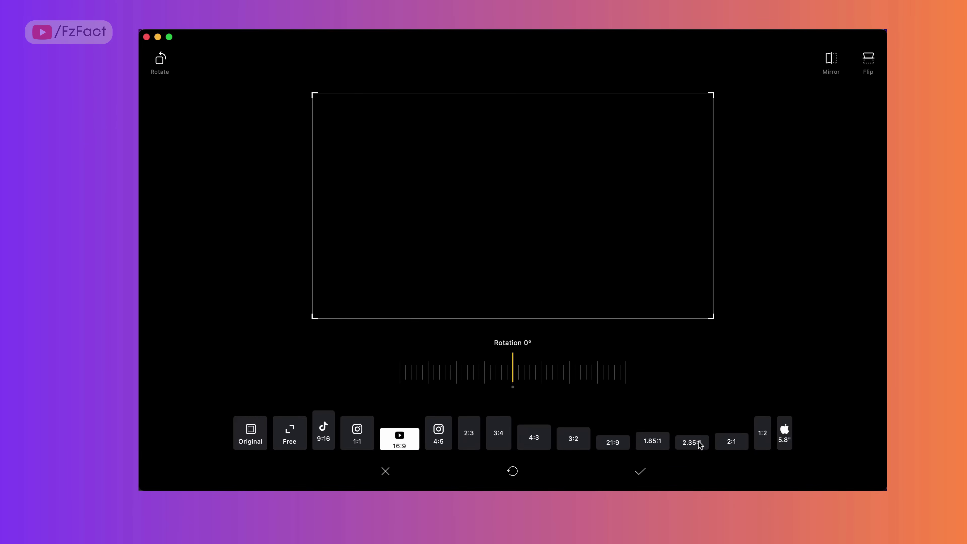
pyautogui.click(640, 471)
pyautogui.click(513, 334)
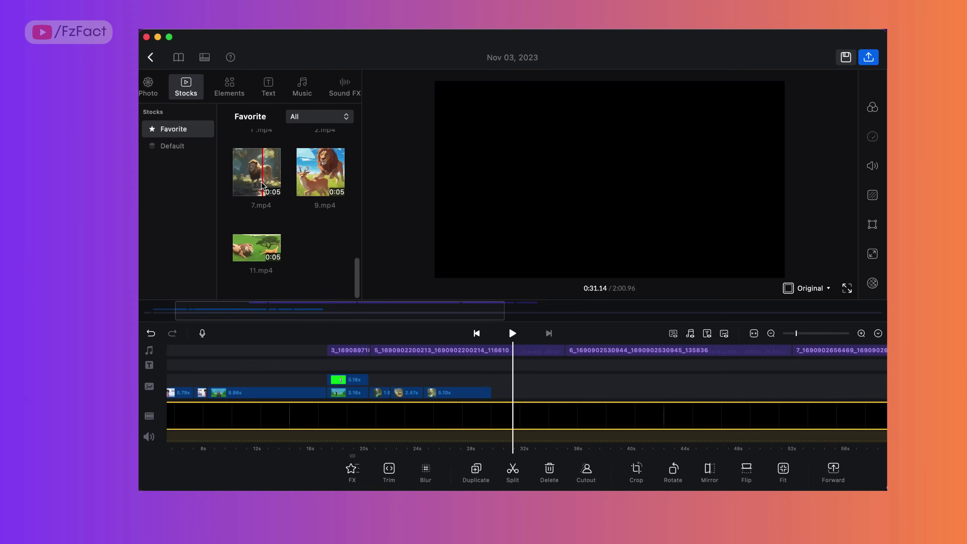
# - Place the 7.mp4 lion clip on the overlay track directly after 2.mp4 and play the join between them
pyautogui.moveTo(256, 172); pyautogui.dragTo(507, 389)
pyautogui.scroll(5, 531, 395)
pyautogui.click(439, 392)
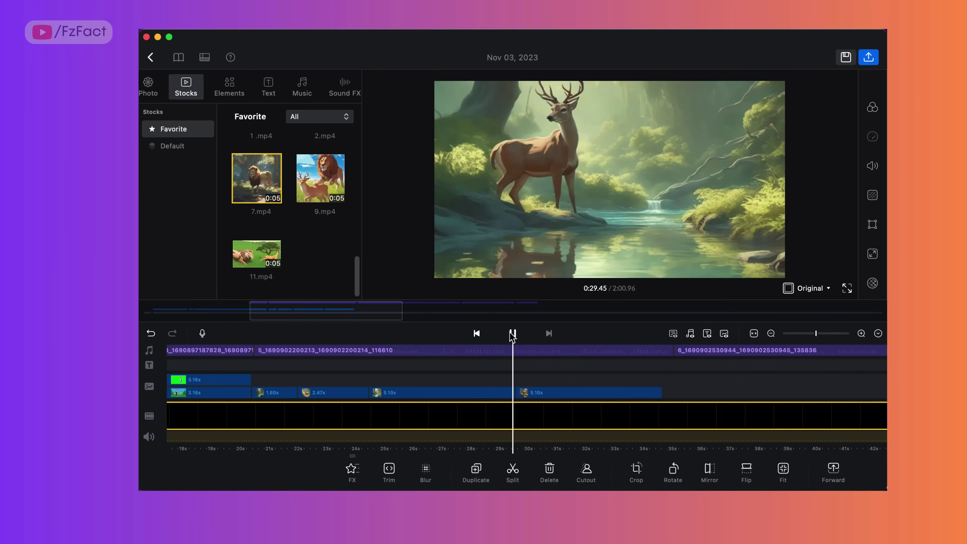
pyautogui.press('space')
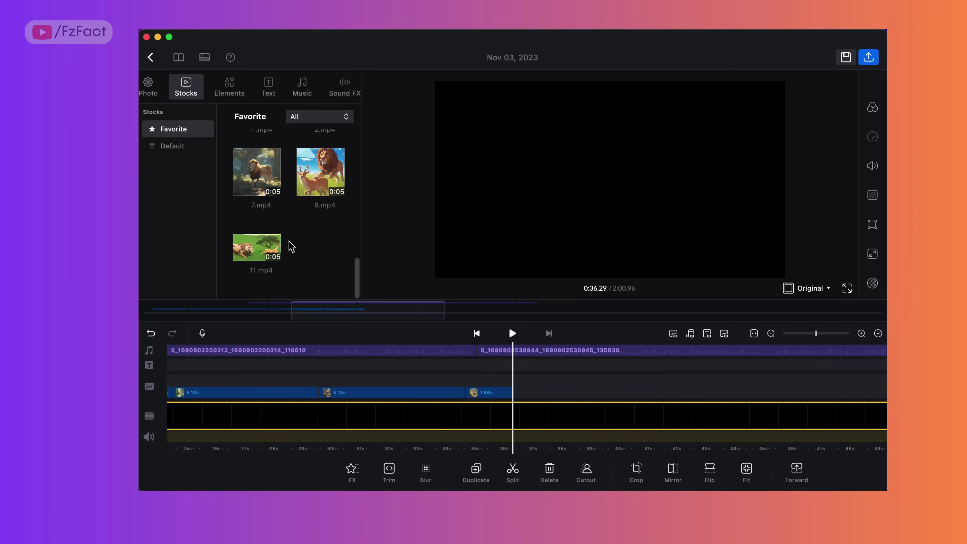
# - Place 11.mp4 on the overlay track after the shortened 9.mp4 clip, at about 36.29 s
pyautogui.moveTo(259, 247); pyautogui.dragTo(516, 392)
pyautogui.click(717, 395)
pyautogui.press('space')
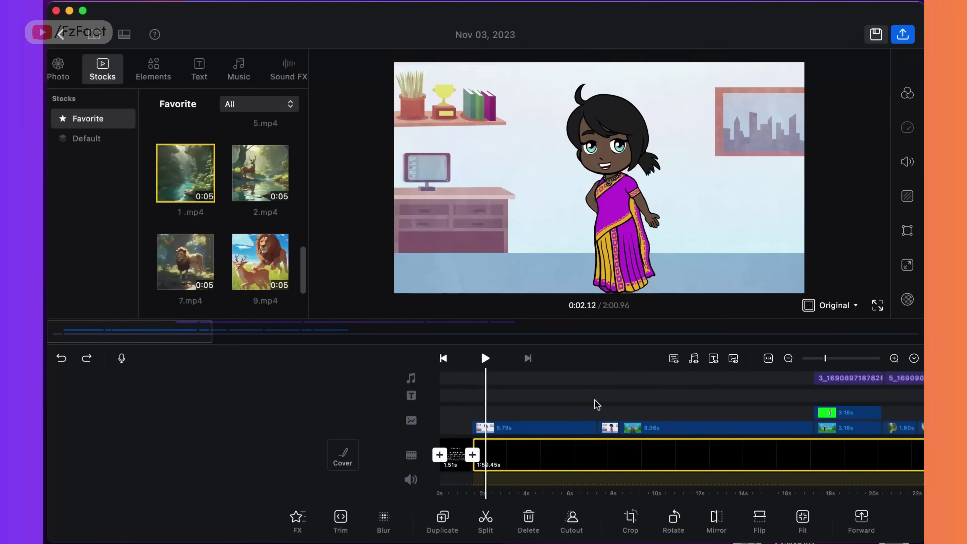
# - Scrub through the assembled timeline from the opening scene past the Jamie and Lucy scene to check the sequence
pyautogui.hscroll(10, 598, 406)
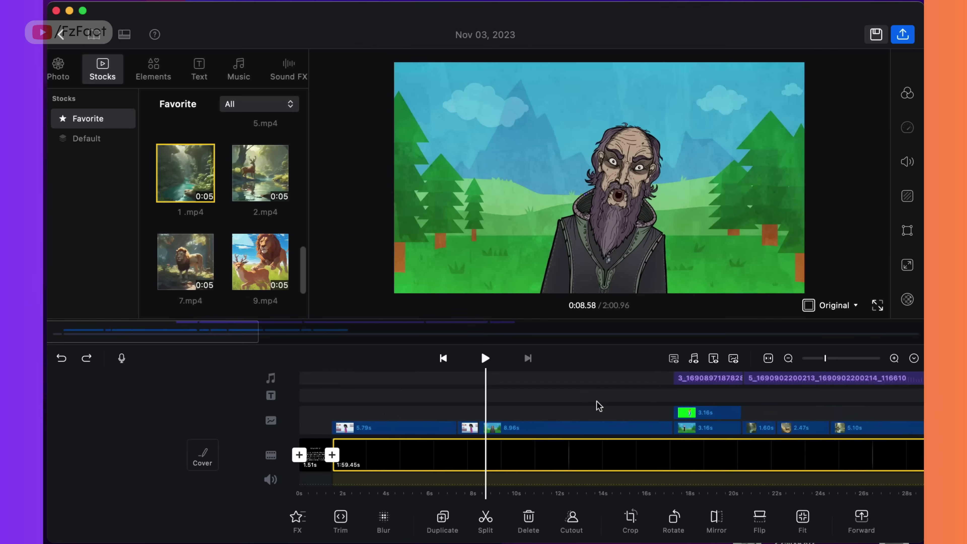
pyautogui.hscroll(6, 597, 402)
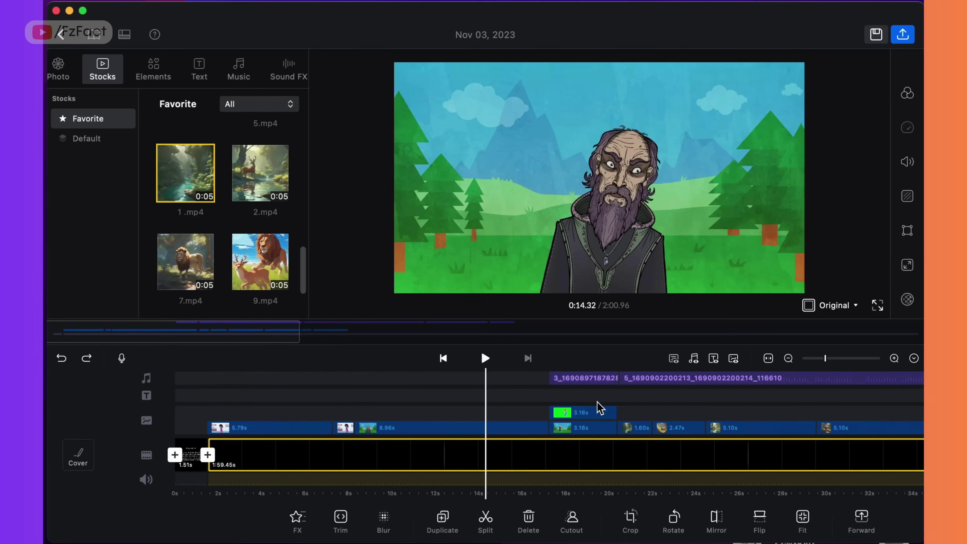
pyautogui.hscroll(5, 597, 404)
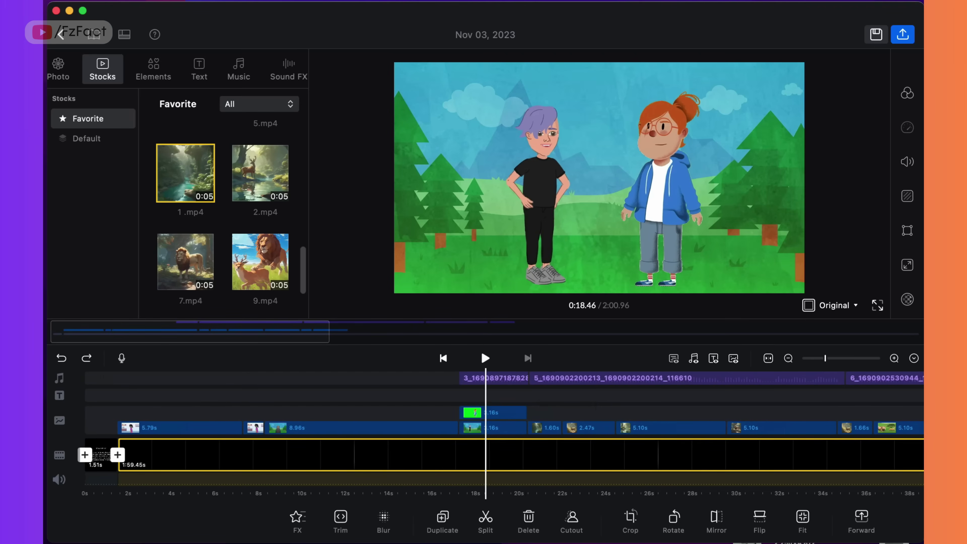
pyautogui.hscroll(4, 598, 406)
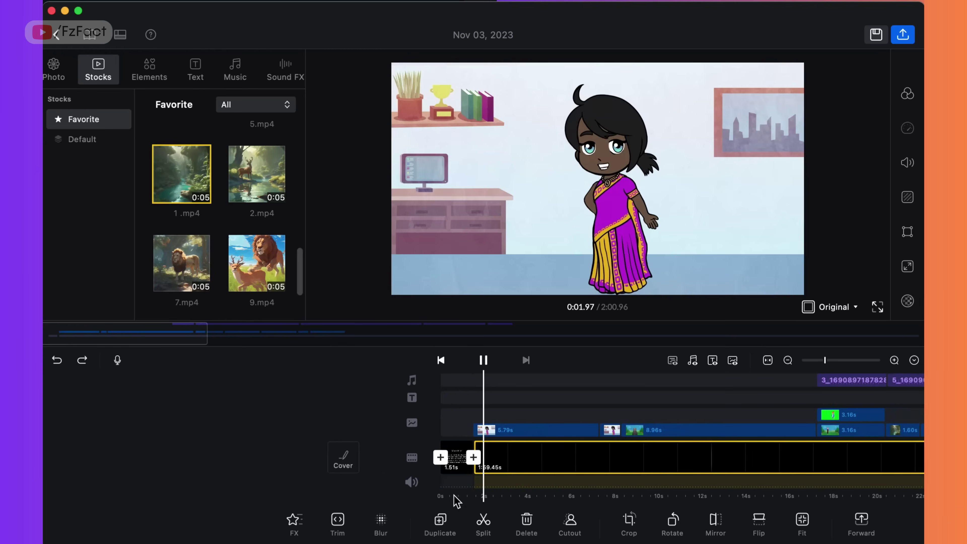
# - Apply the Zoom out FX animation to the disclaimer clip at the start of the timeline
pyautogui.click(455, 496)
pyautogui.click(498, 455)
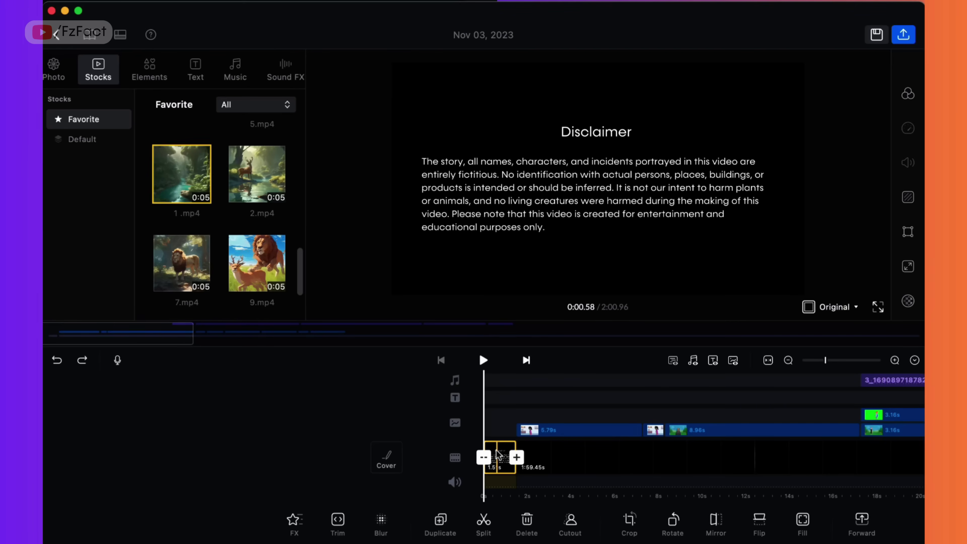
pyautogui.click(496, 451)
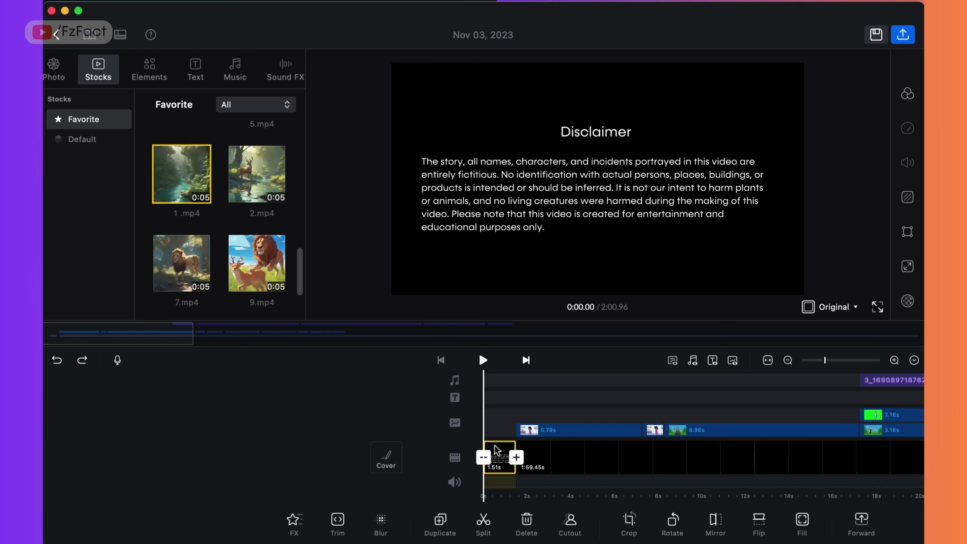
pyautogui.click(498, 455)
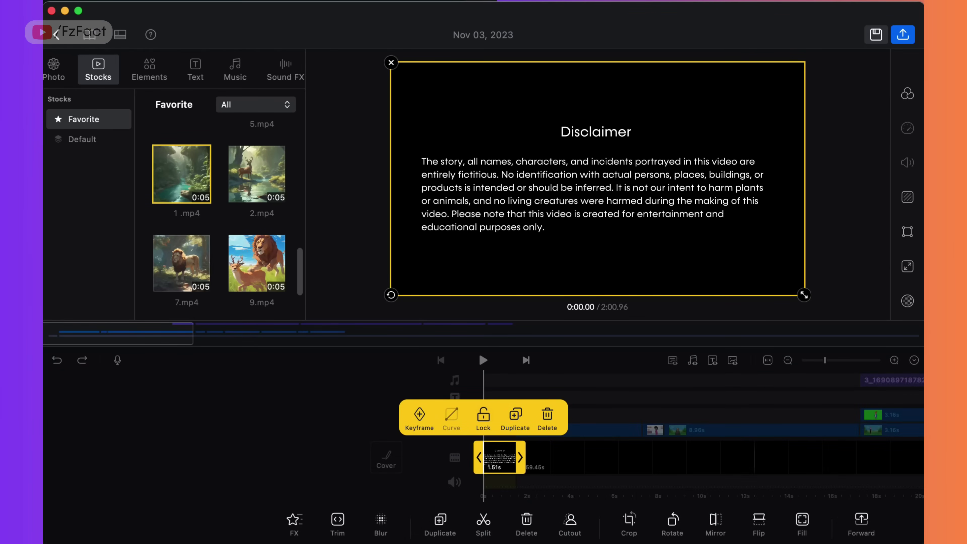
pyautogui.click(295, 524)
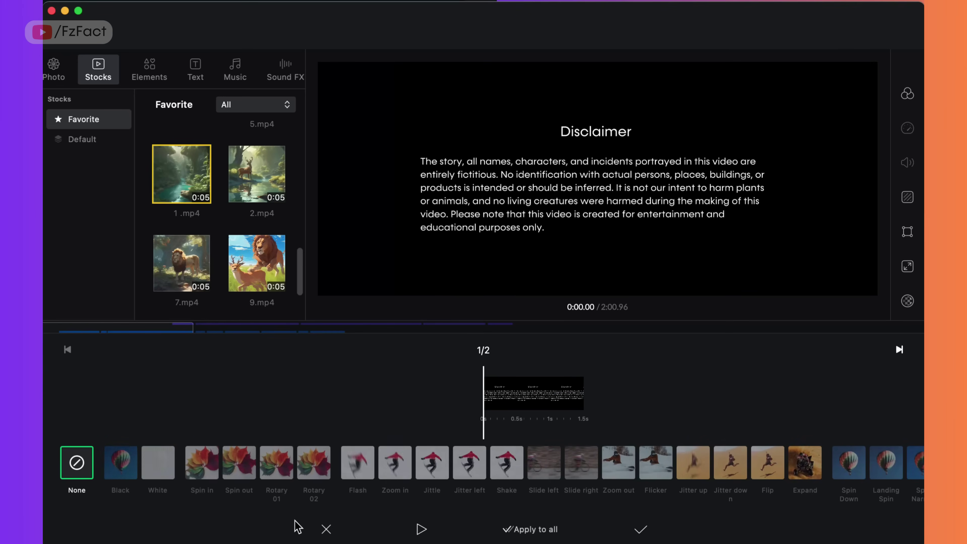
pyautogui.click(611, 471)
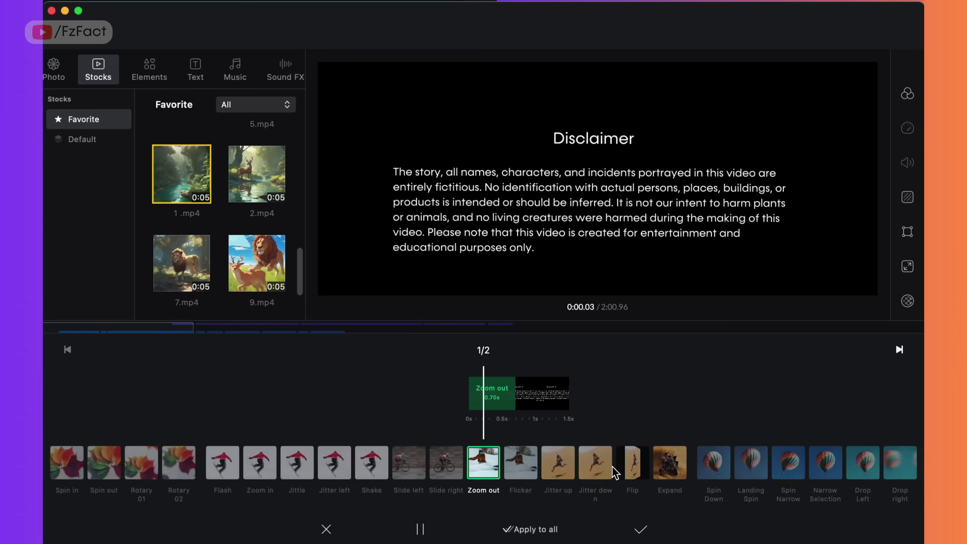
pyautogui.click(647, 529)
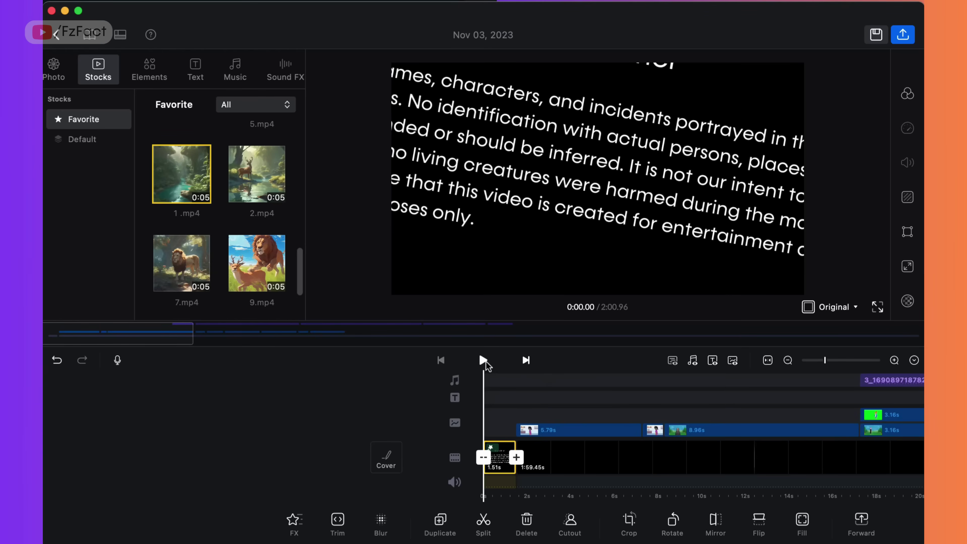
# - Play the opening from the animated disclaimer into the first character scene to check the effect
pyautogui.click(483, 360)
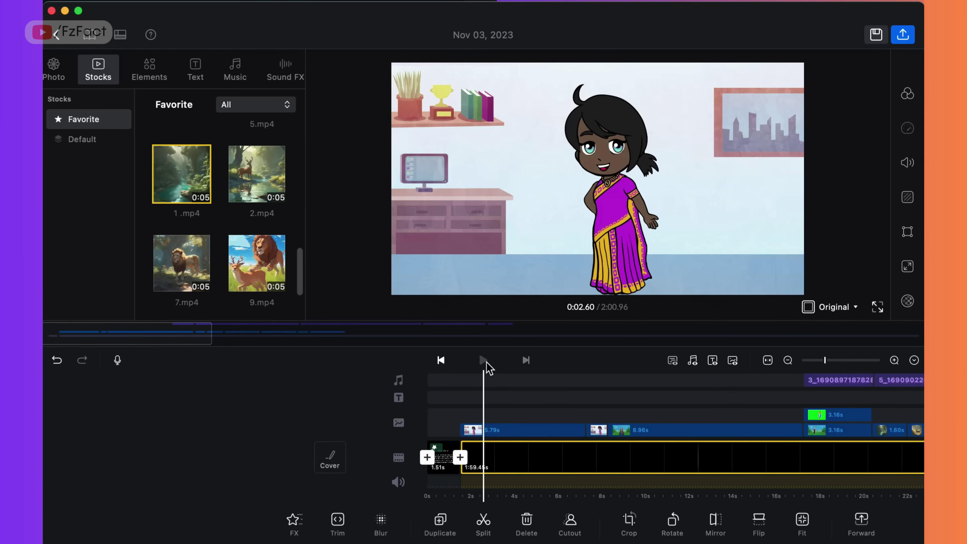
pyautogui.click(483, 361)
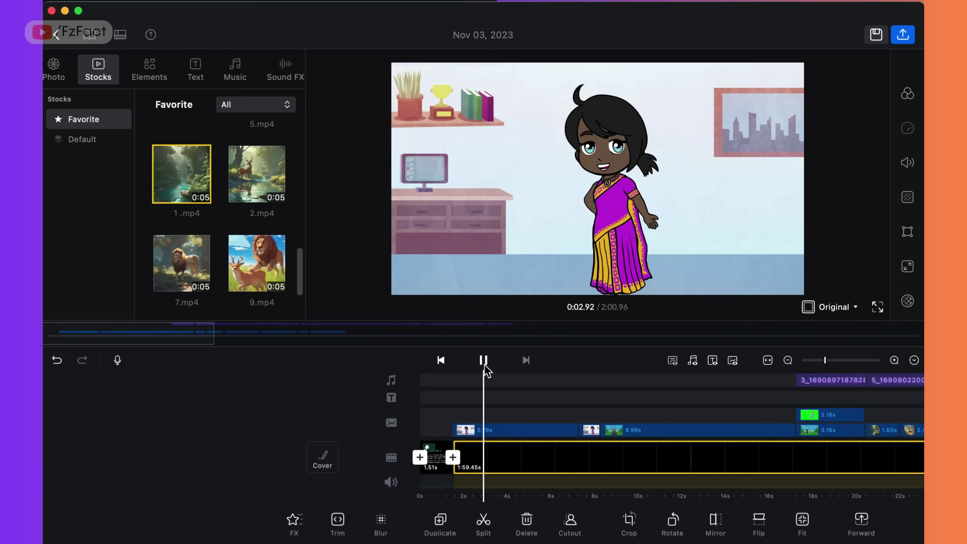
pyautogui.click(483, 361)
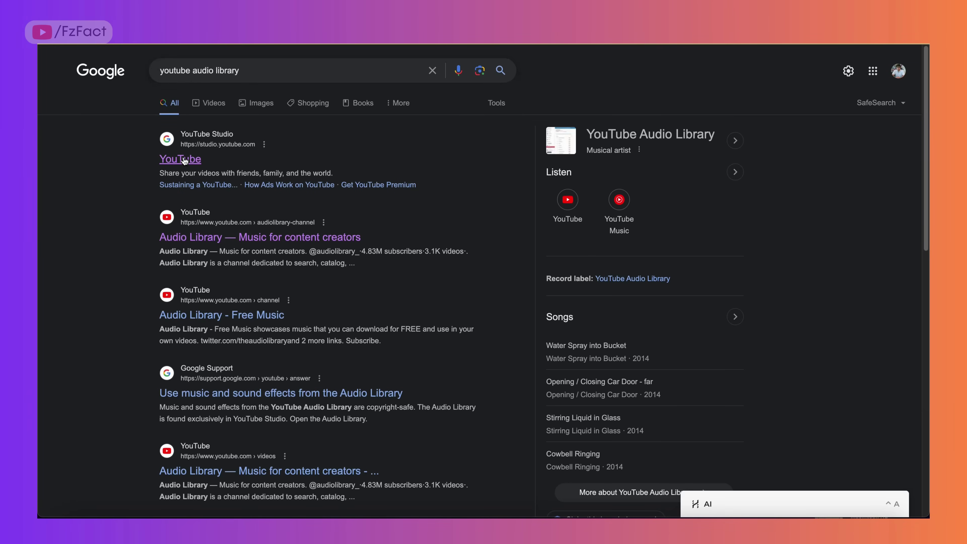
# - Open the audio library in YouTube Studio, search its music for "liquid time" and preview the Liquid Time track
pyautogui.click(177, 159)
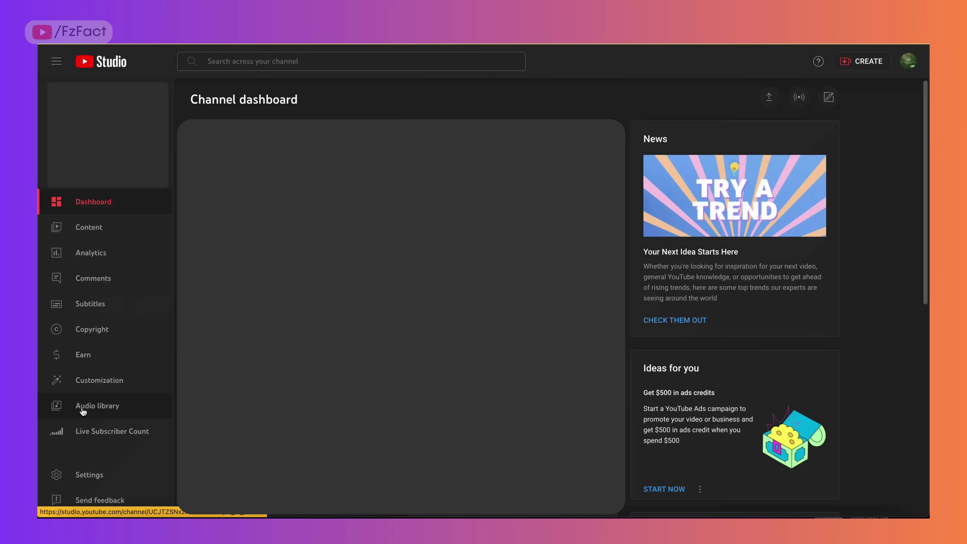
pyautogui.click(96, 409)
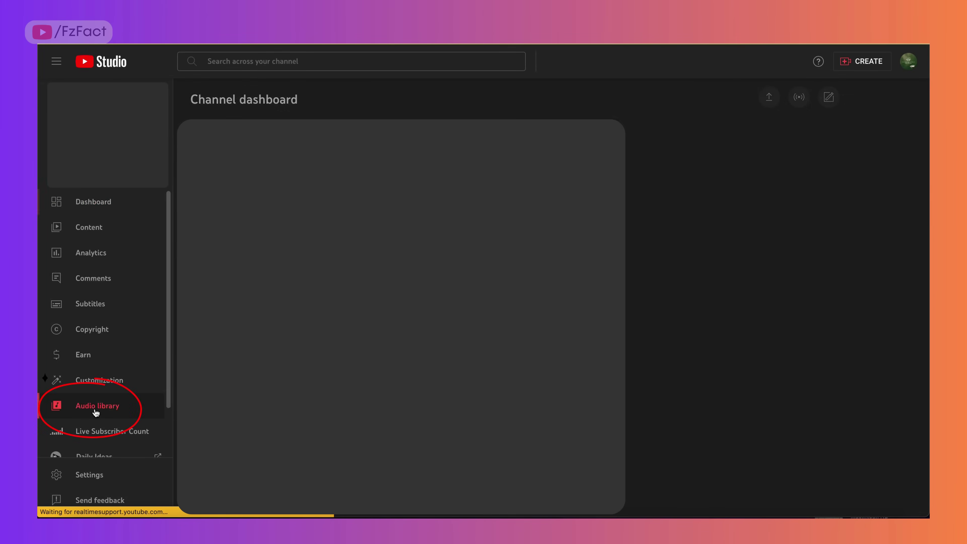
pyautogui.scroll(-10, 284, 372)
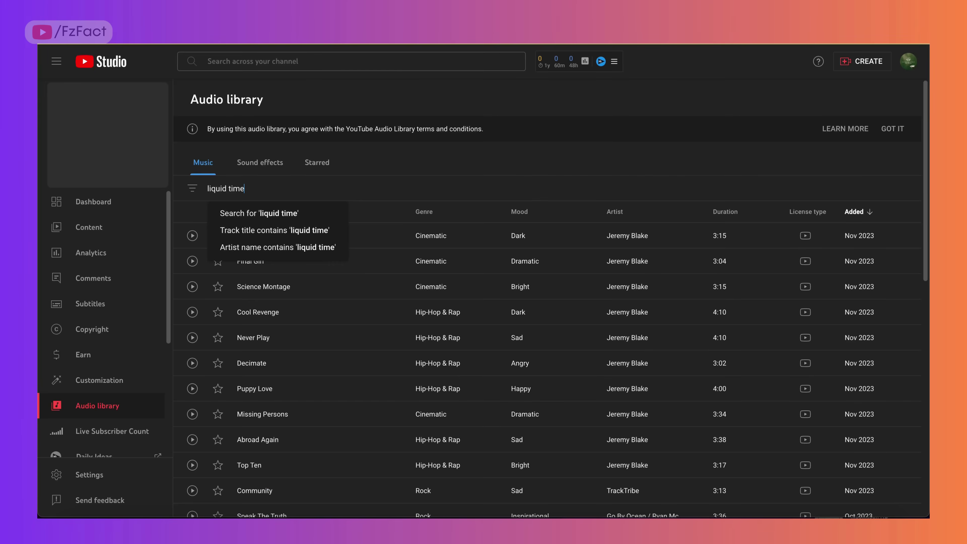
pyautogui.press('Return')
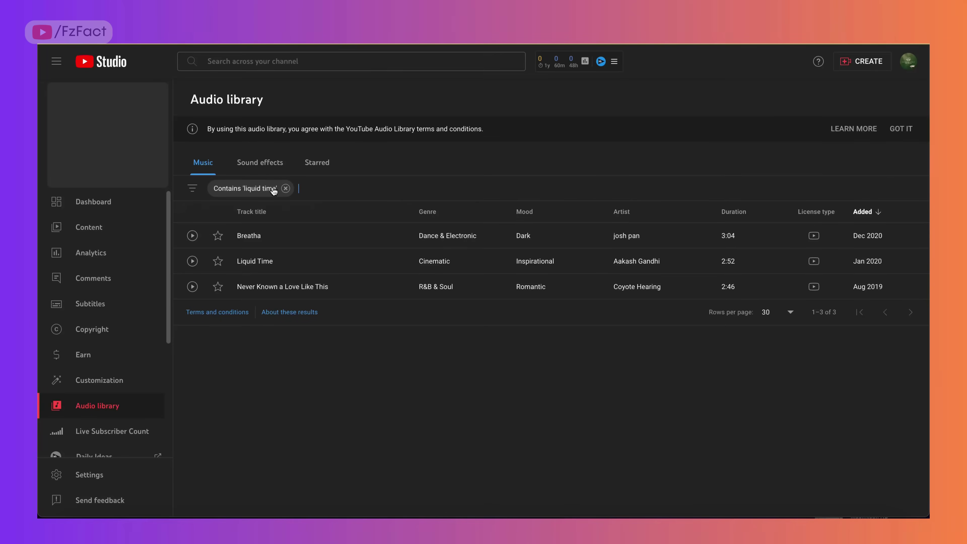
pyautogui.click(193, 261)
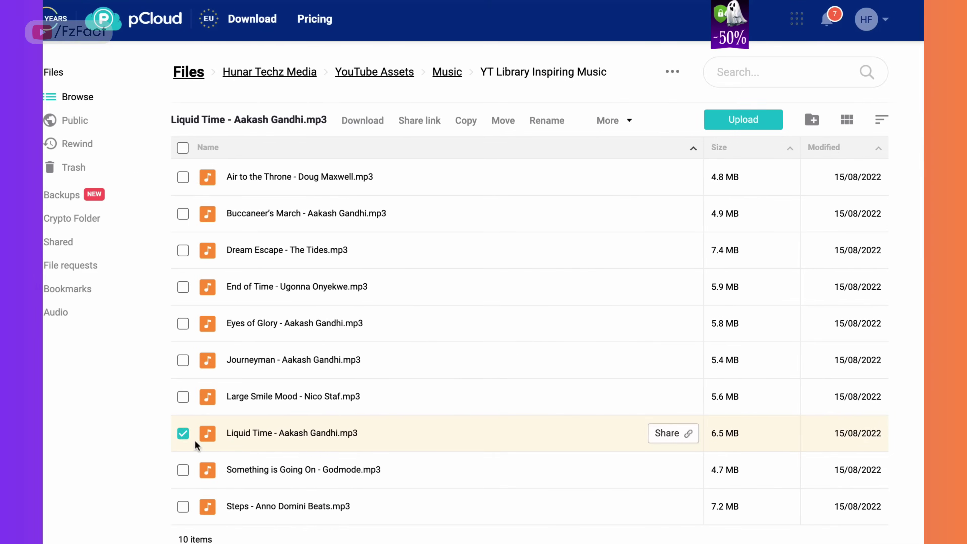
# - Open the Liquid Time MP3 from the YT Library Inspiring Music folder in pCloud
pyautogui.click(183, 434)
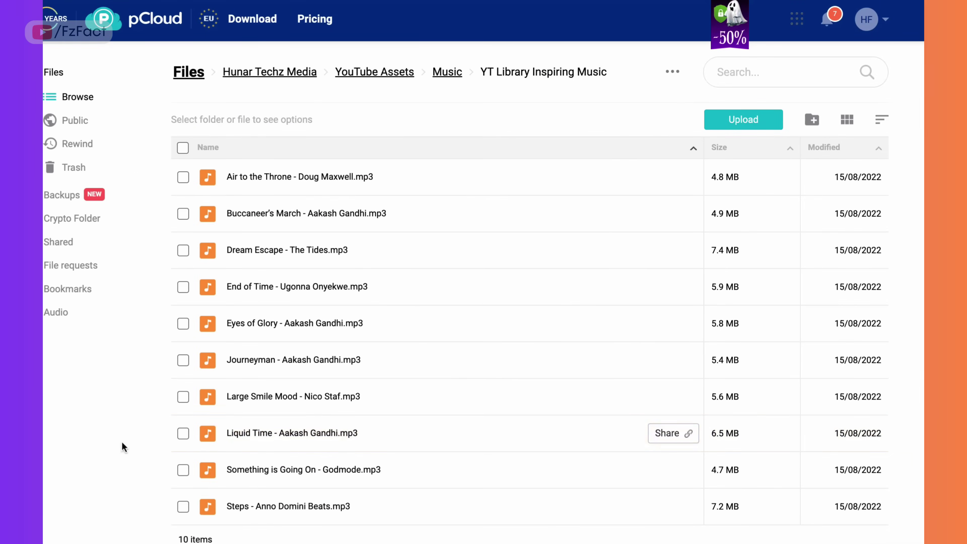
pyautogui.scroll(-1, 93, 443)
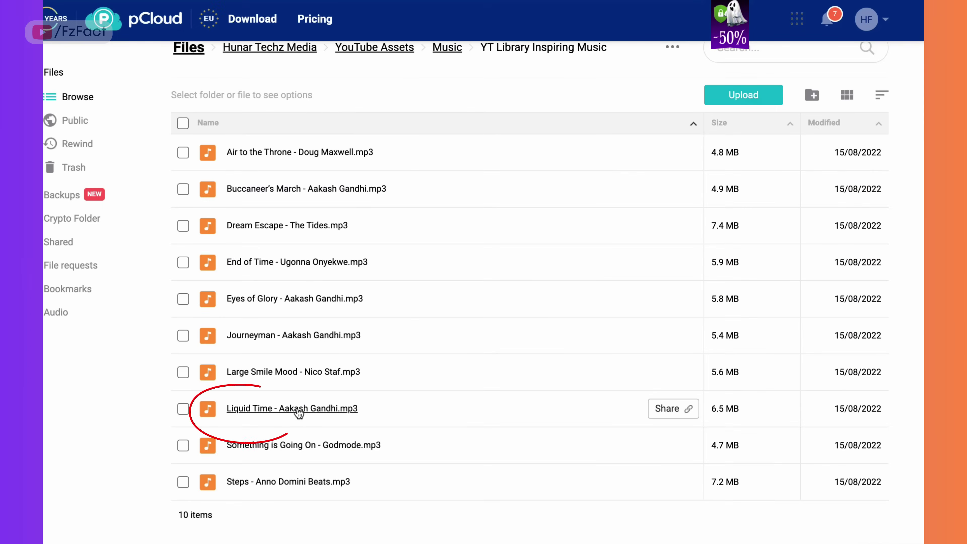
pyautogui.click(330, 410)
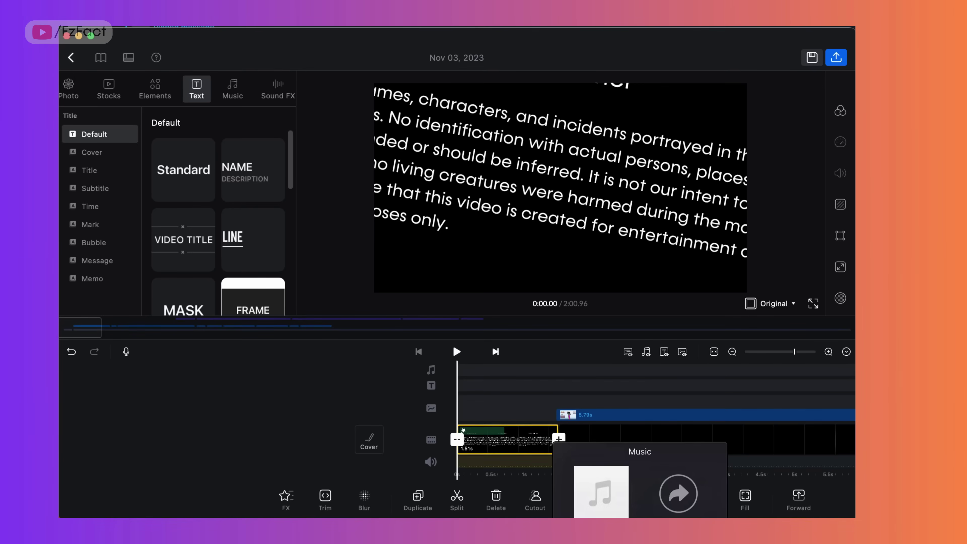
# - Switch to VN and place the Liquid Time track on the music track, starting at 0 s
pyautogui.moveTo(602, 492); pyautogui.dragTo(478, 371)
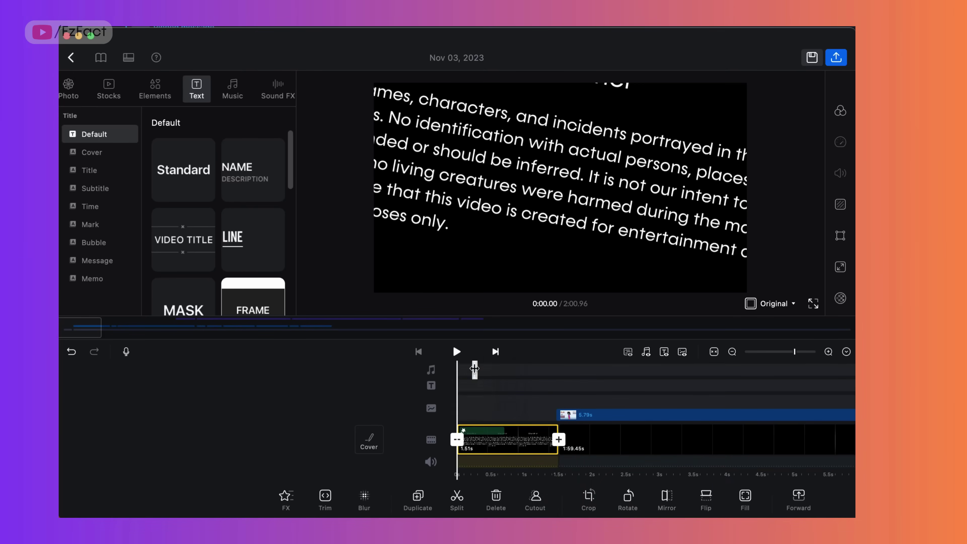
pyautogui.click(547, 370)
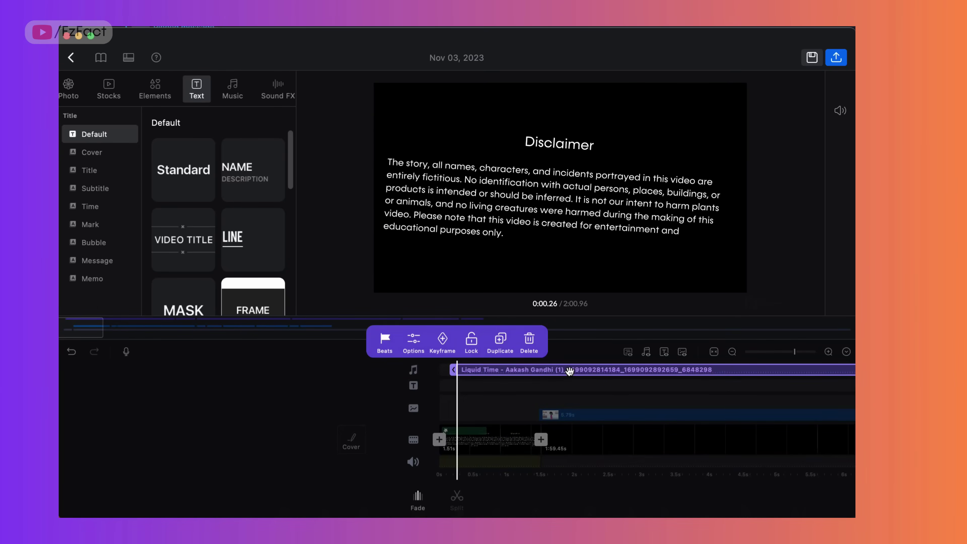
pyautogui.moveTo(546, 370); pyautogui.dragTo(528, 371)
pyautogui.click(507, 396)
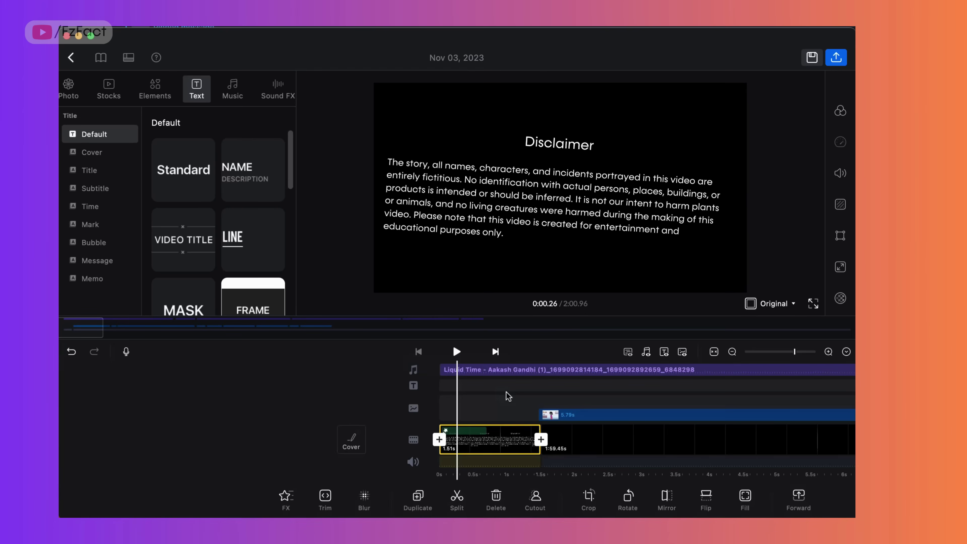
pyautogui.hscroll(5, 508, 396)
pyautogui.hscroll(-6, 508, 396)
# - Lower the volume of the Liquid Time background music to 22 in its options
pyautogui.click(480, 371)
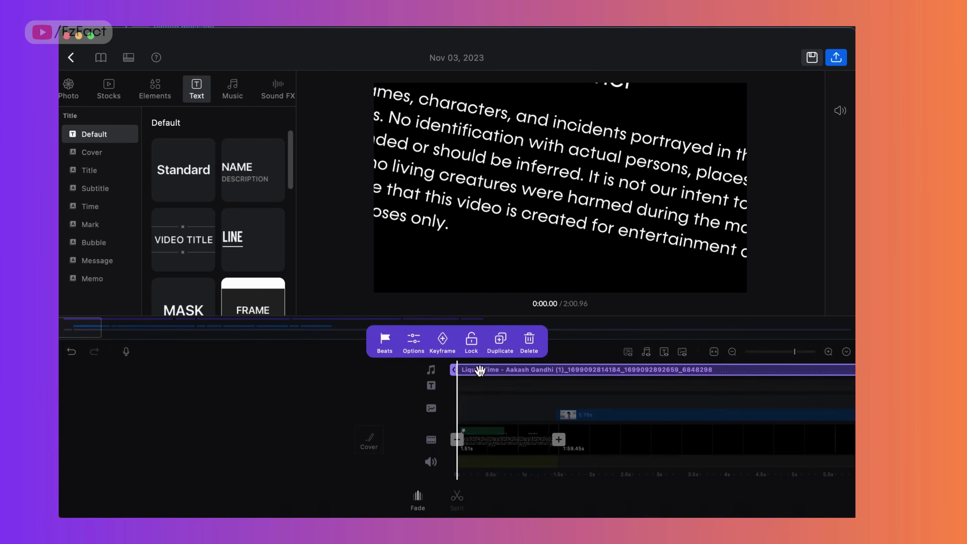
pyautogui.click(413, 342)
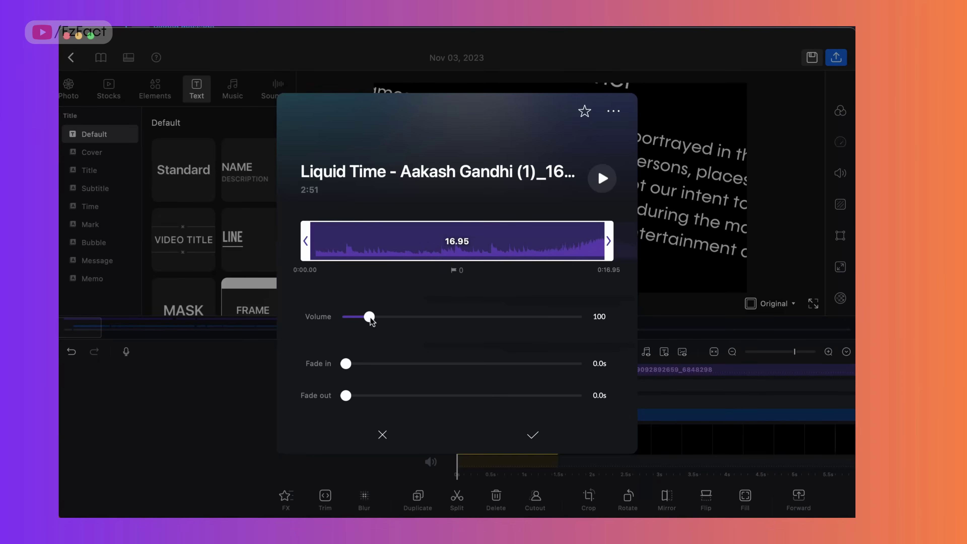
pyautogui.moveTo(367, 316); pyautogui.dragTo(347, 319)
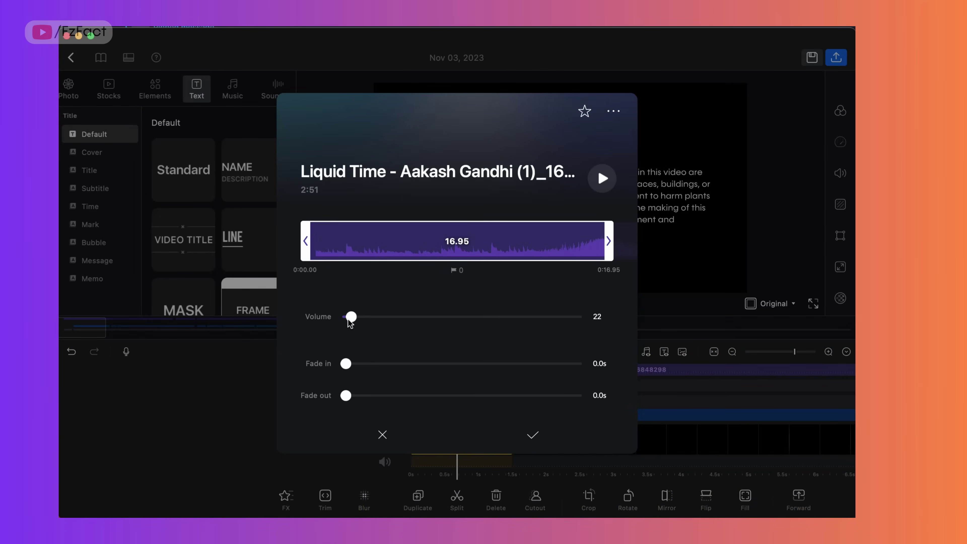
pyautogui.click(535, 435)
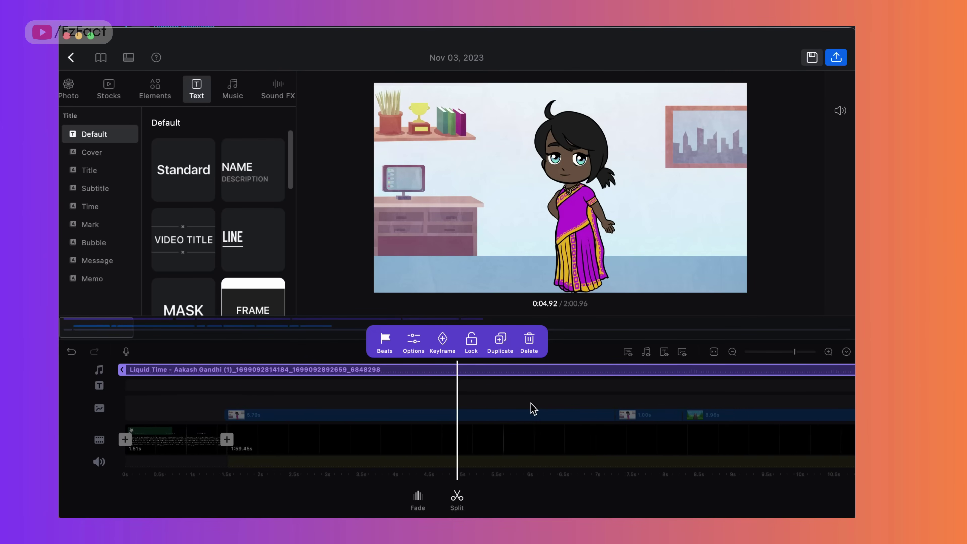
# - Play the timeline from the start to check the background music against the opening scene
pyautogui.click(531, 402)
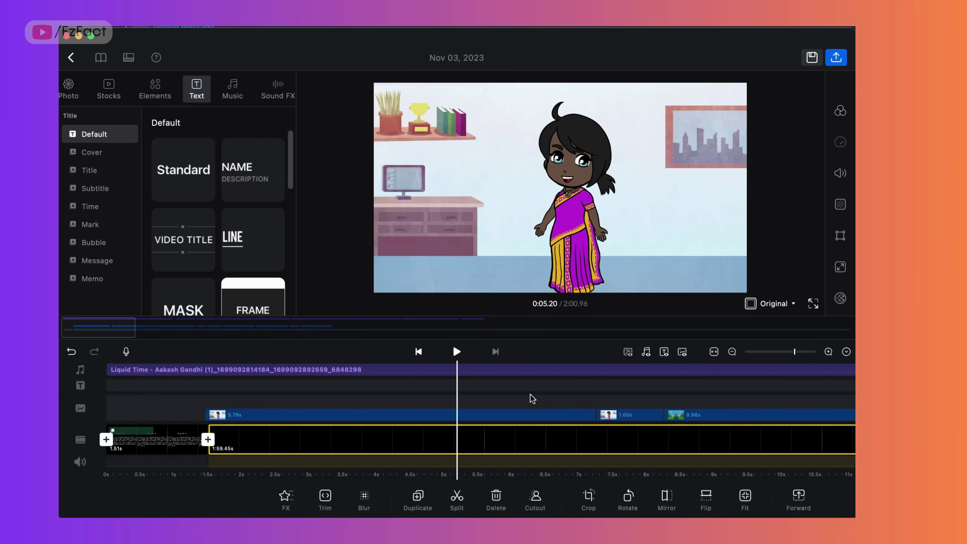
pyautogui.hscroll(-10, 532, 398)
pyautogui.click(456, 351)
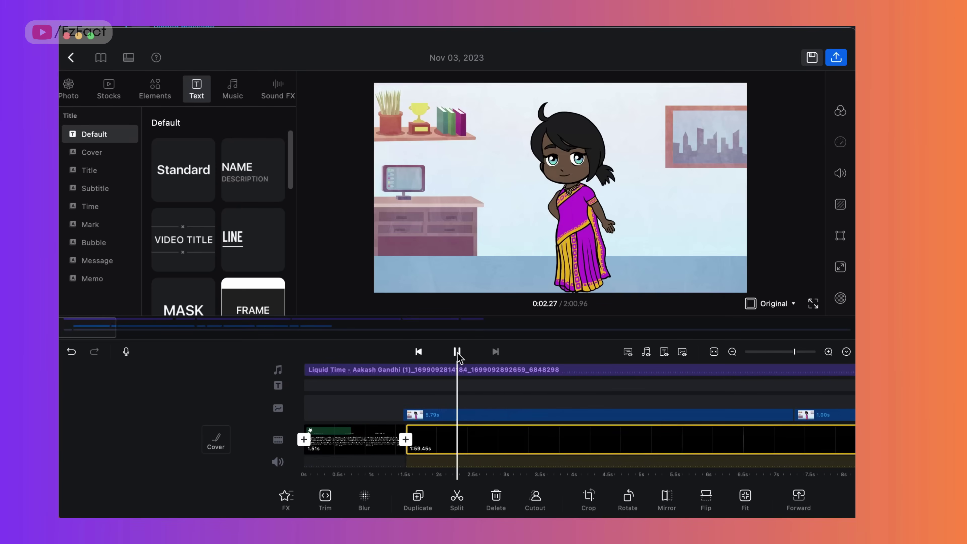
pyautogui.click(456, 352)
pyautogui.click(465, 368)
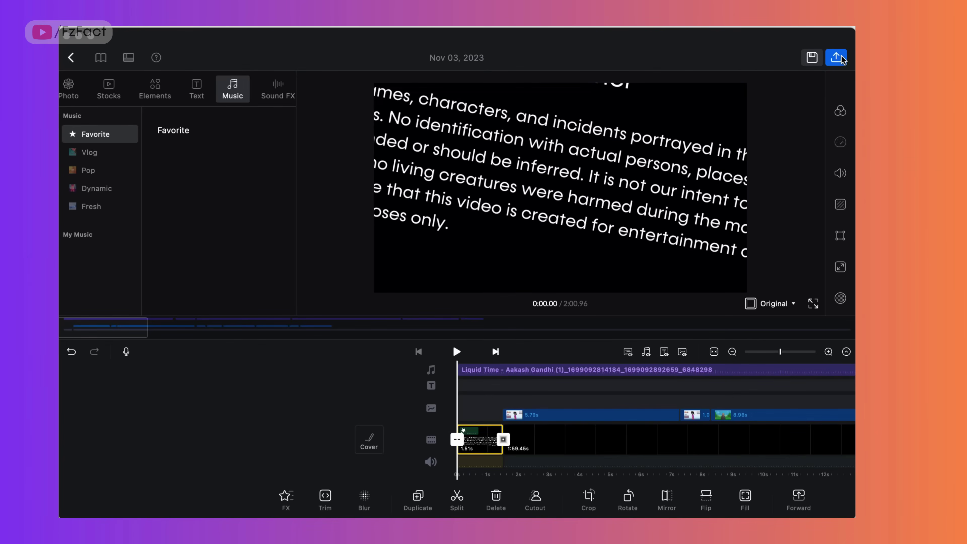
# - Export the video to the Desktop folder with manual settings of 4K, 30 fps and 53.5 Mbps average bitrate
pyautogui.click(836, 60)
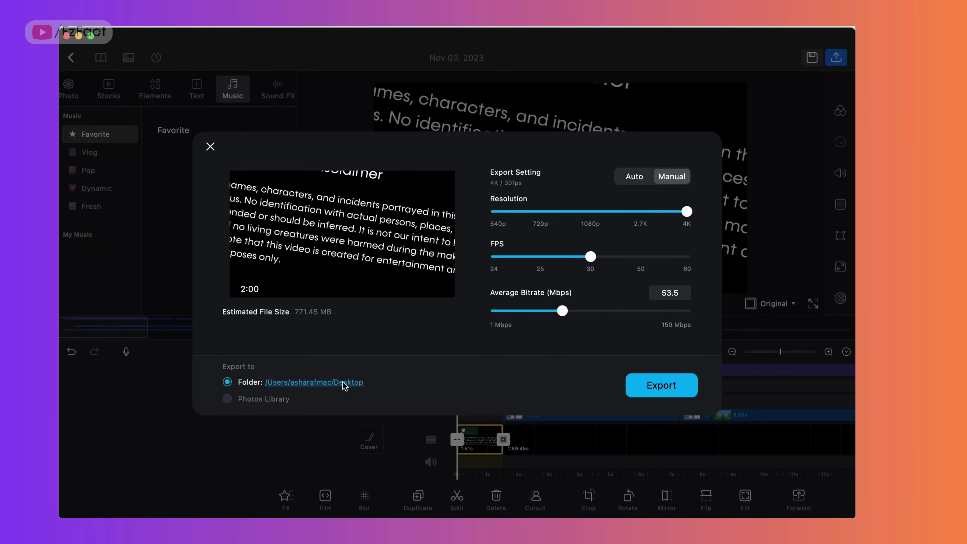
pyautogui.click(344, 383)
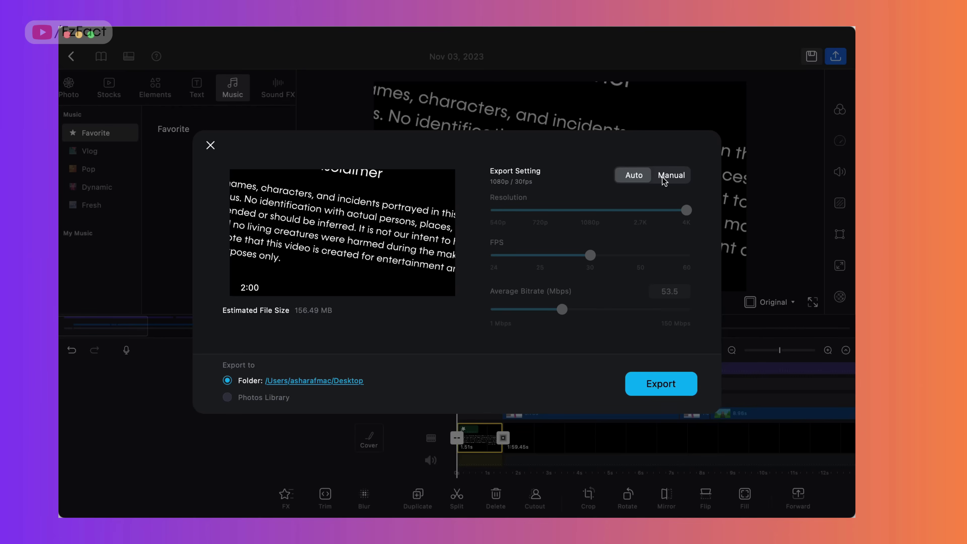
pyautogui.click(662, 179)
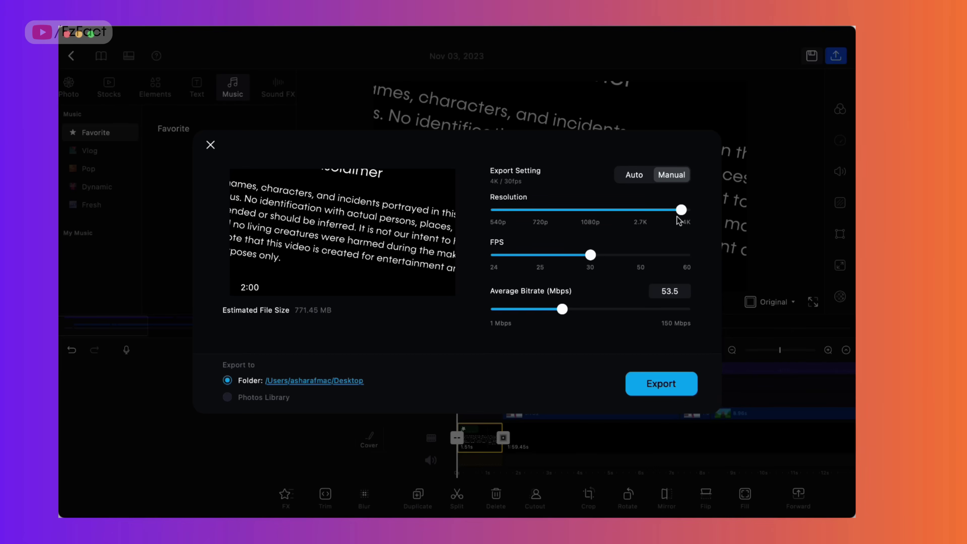
pyautogui.moveTo(676, 216); pyautogui.dragTo(638, 214)
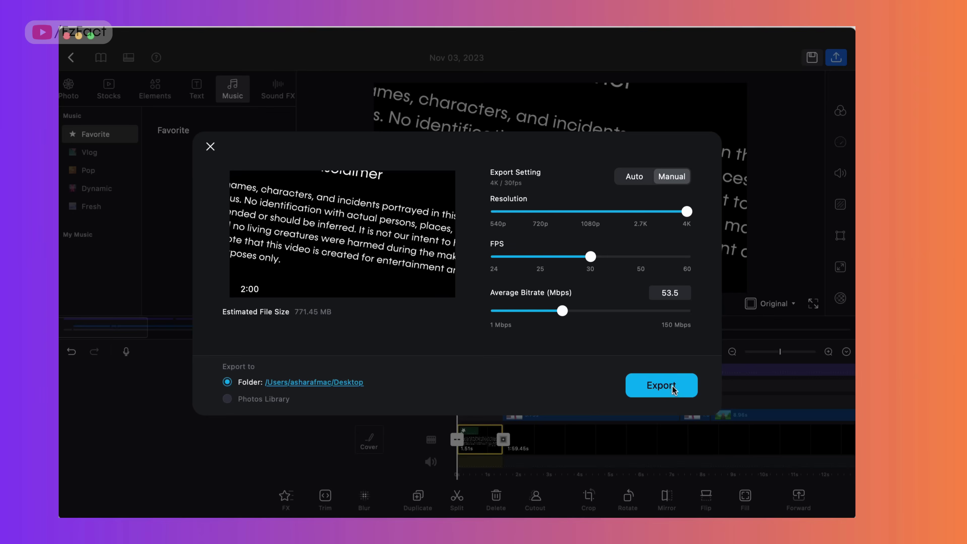
pyautogui.click(655, 393)
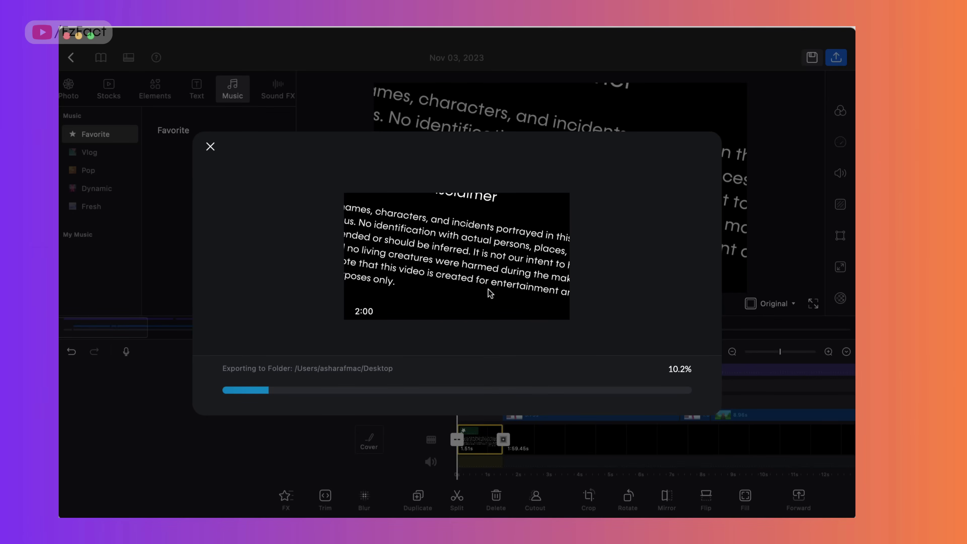